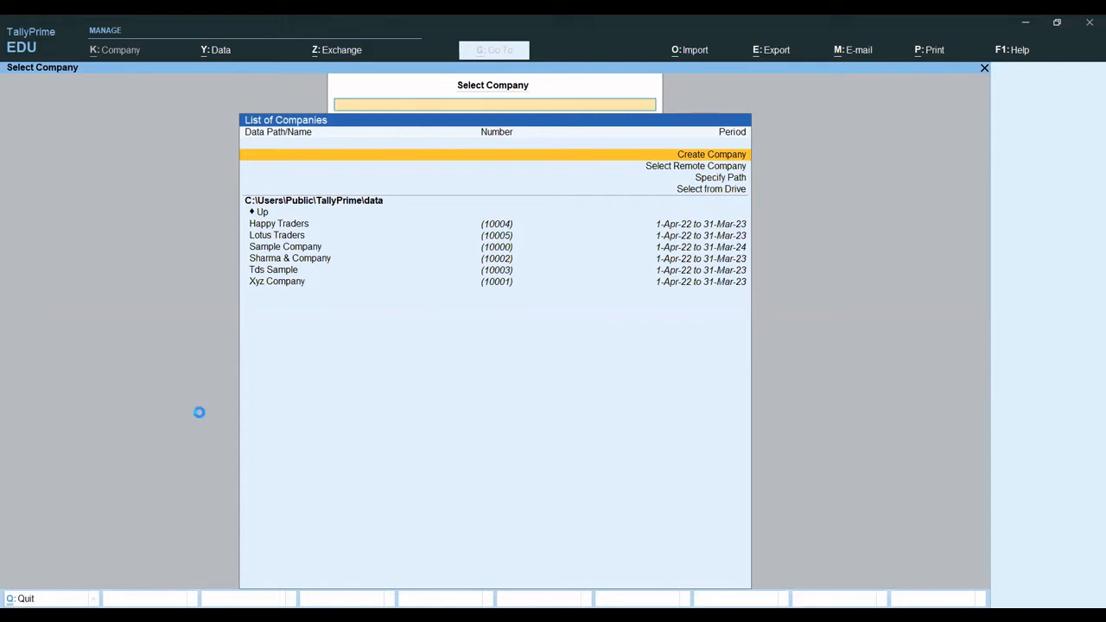
- Start creating a new company and name it Sharma Trader, keeping the same mailing name and leaving the address blank
left_click(593, 154)
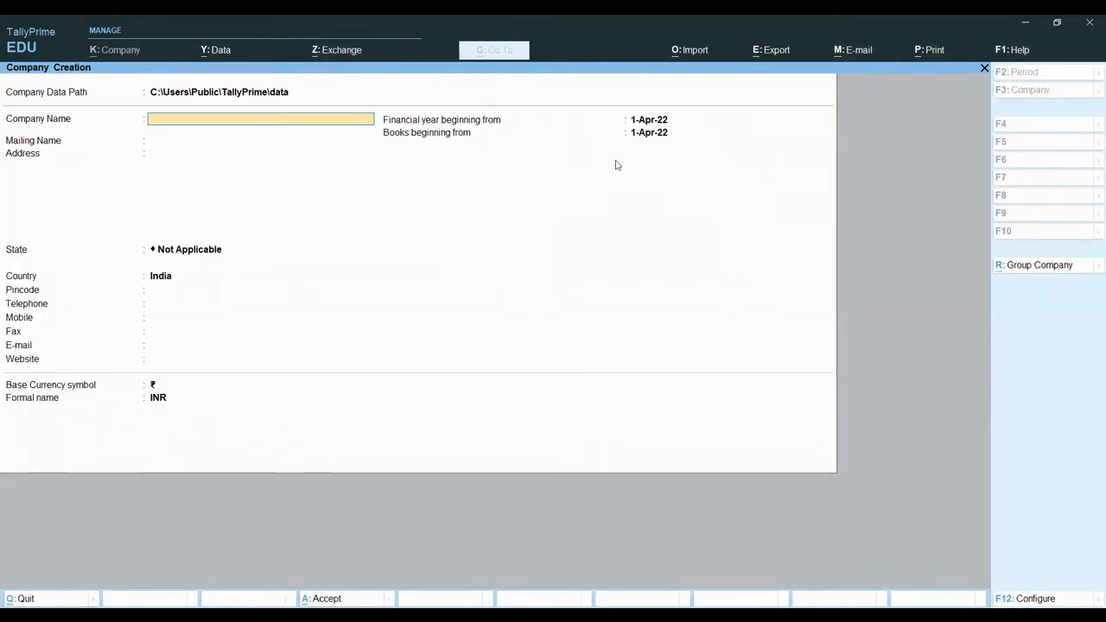
type("H")
key("BackSpace")
type("Sharma Tra")
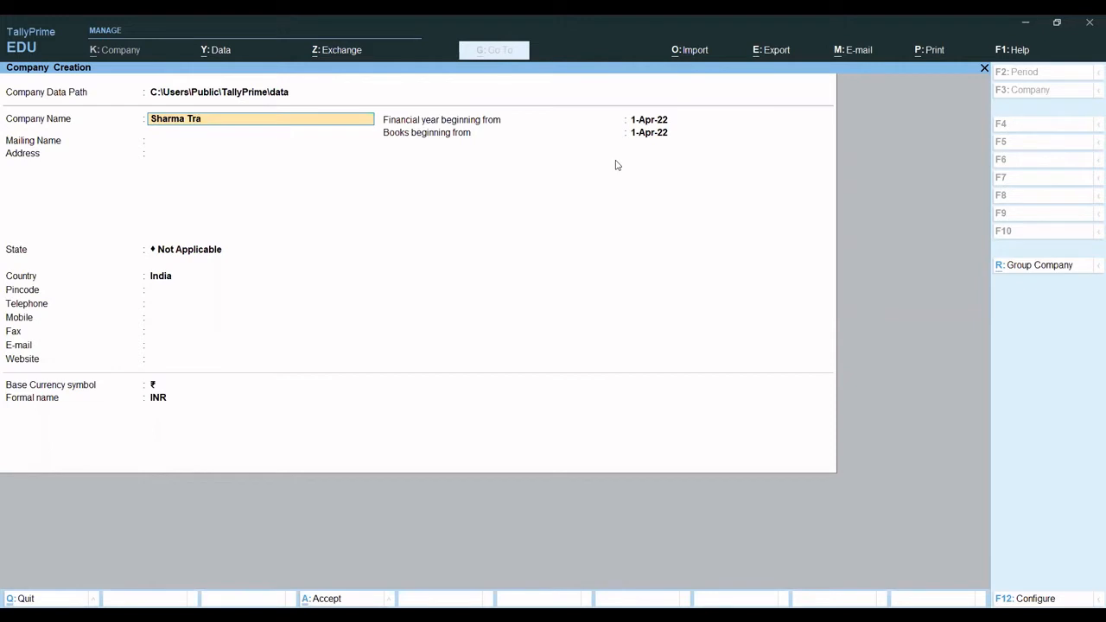
type("der")
key("Return")
key("Return")
key("Return")
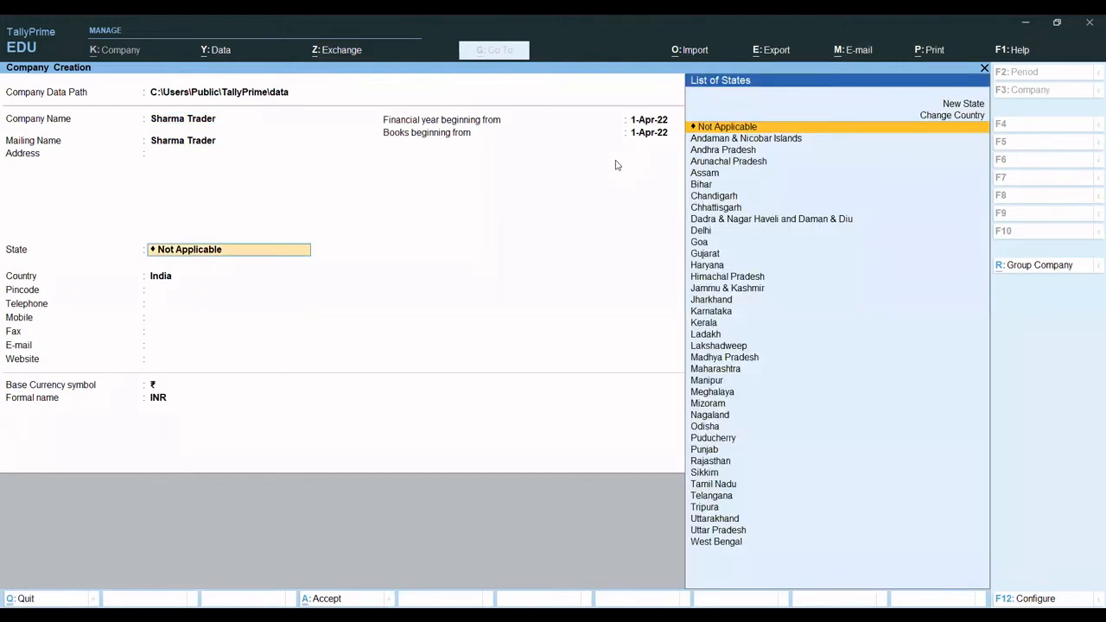
- Set the company's state to Delhi and save the new company
type("del")
key("Return")
key("ctrl+a")
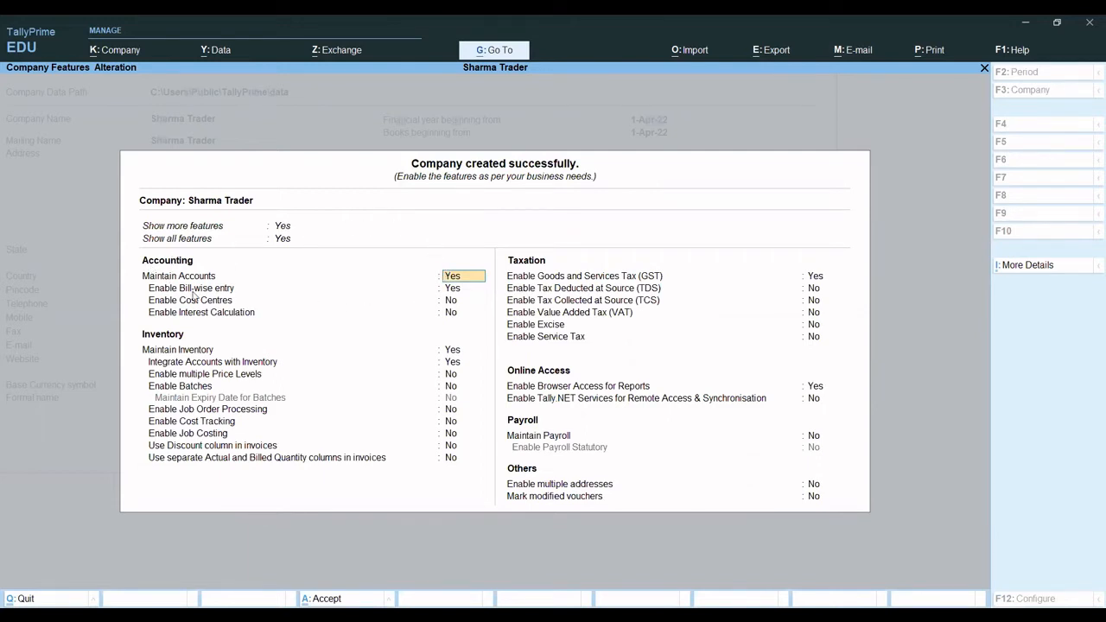
- Accept the company features with bill-wise entry enabled
left_click(452, 290)
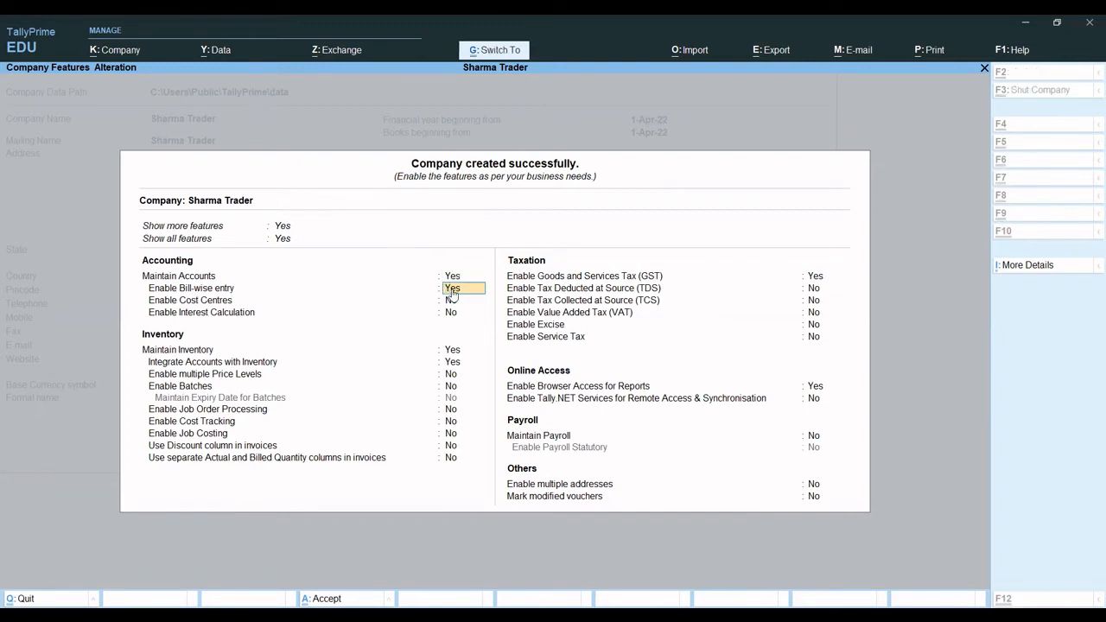
key("ctrl")
key("ctrl+a")
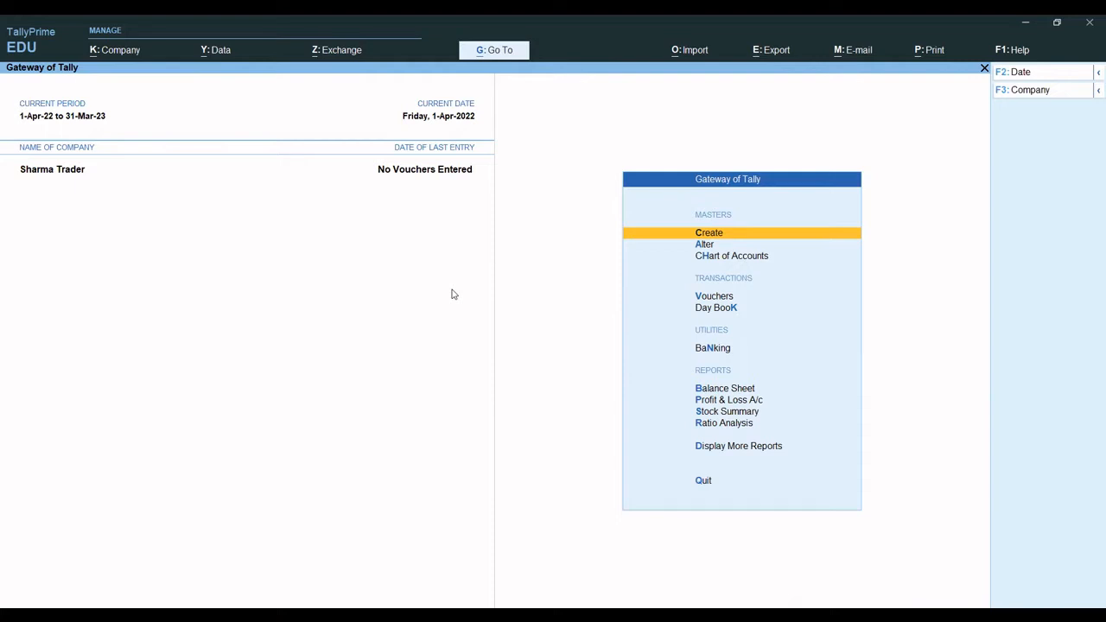
- Open a new purchase voucher for Sharma Trader
key("Down")
key("Down")
key("Down")
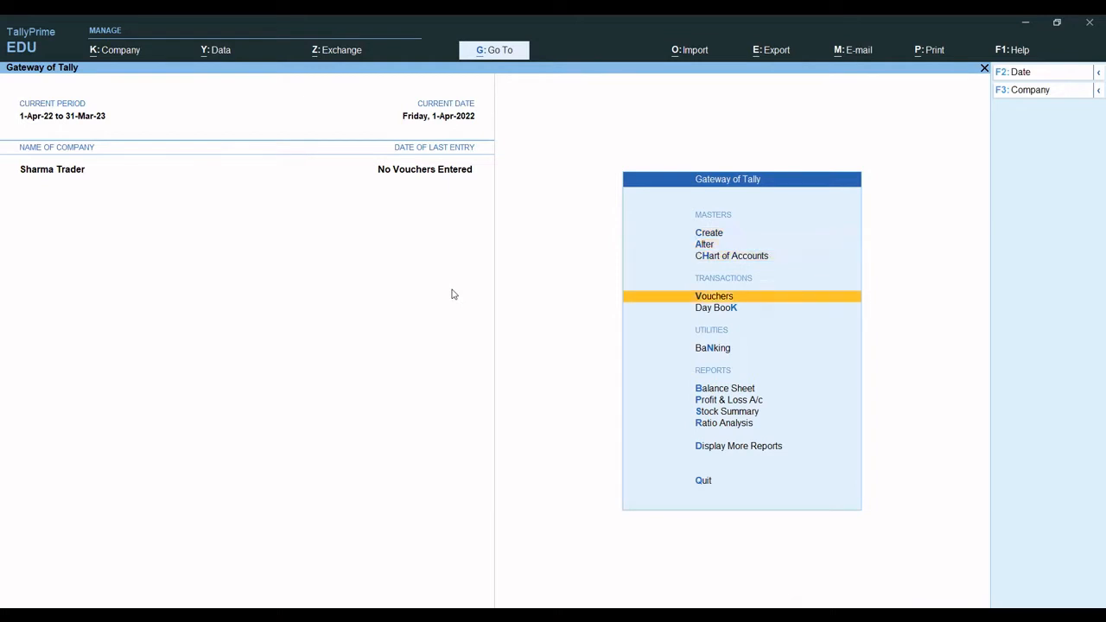
key("Return")
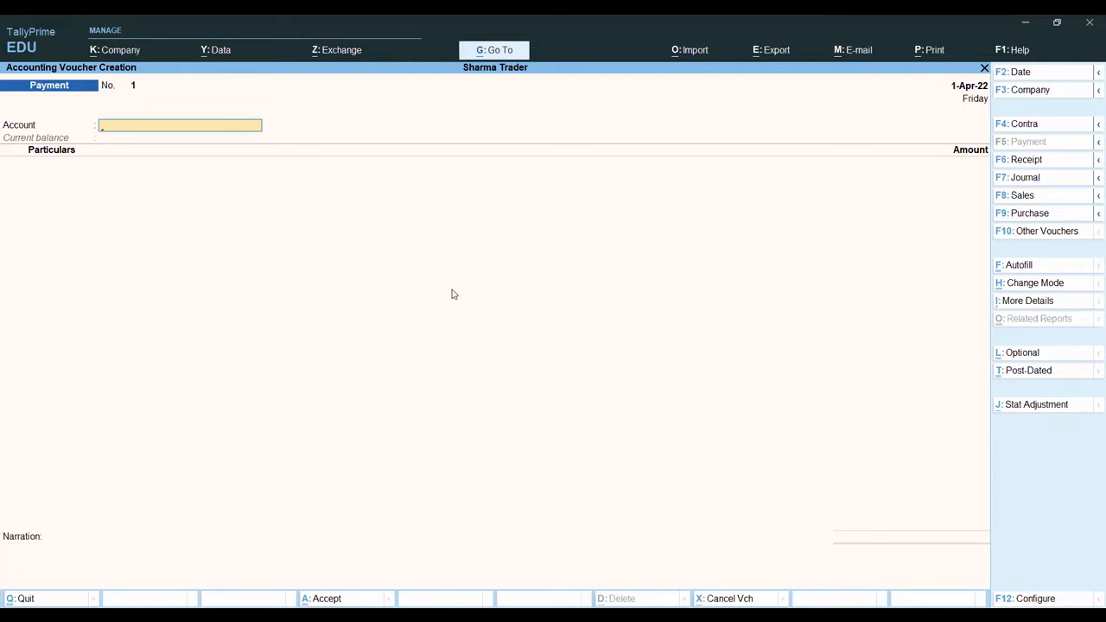
key("F9")
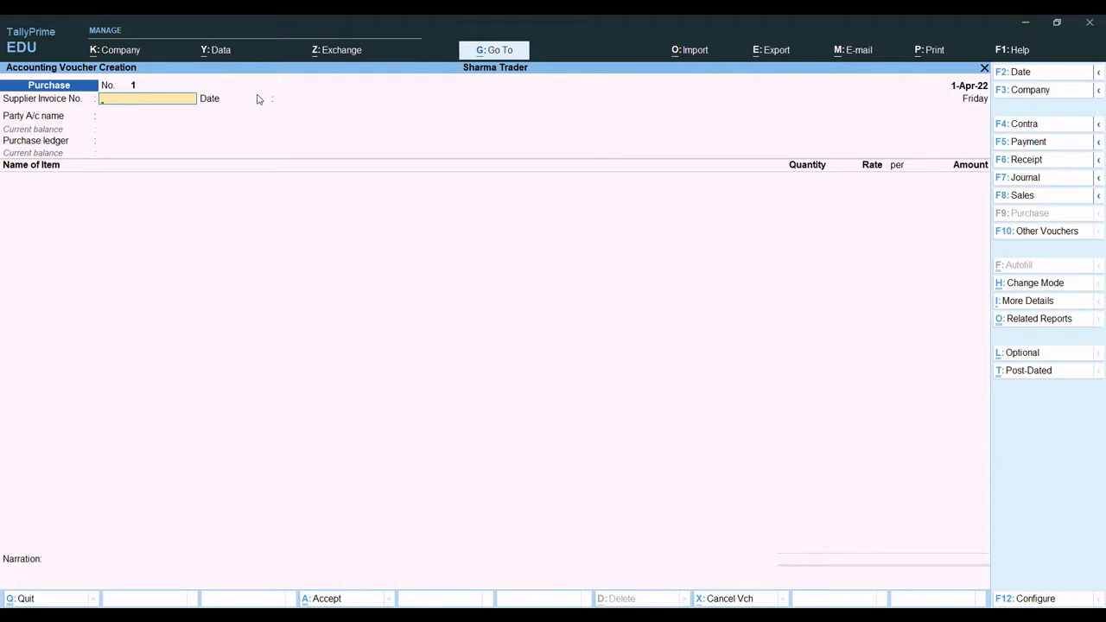
- Try the purchase voucher in Item Invoice, Accounting Invoice and As Voucher modes
key("ctrl+h")
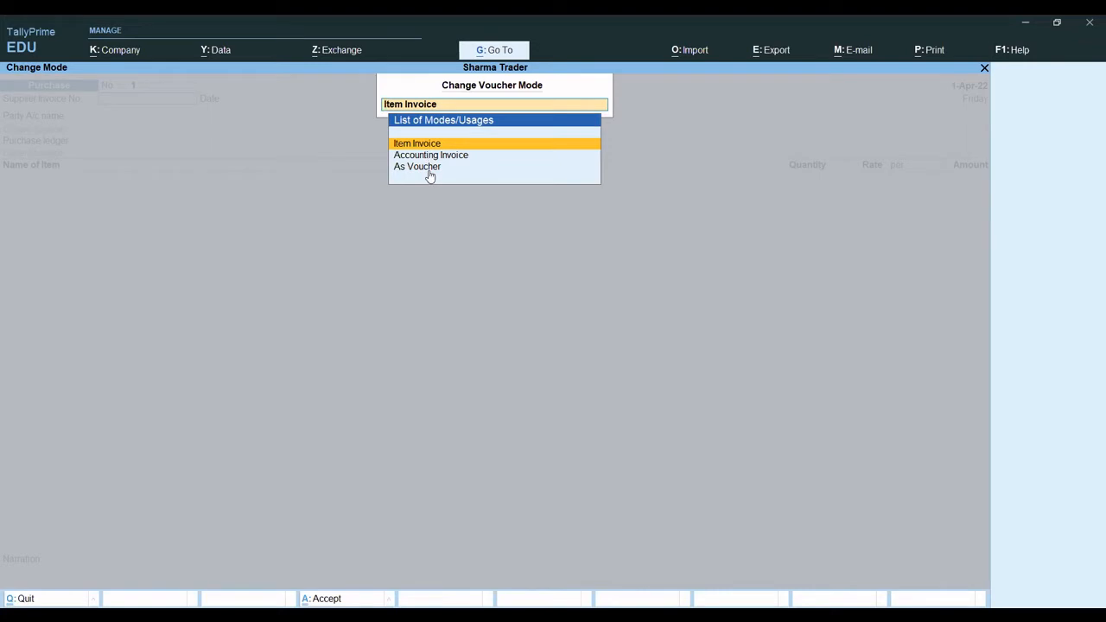
key("Return")
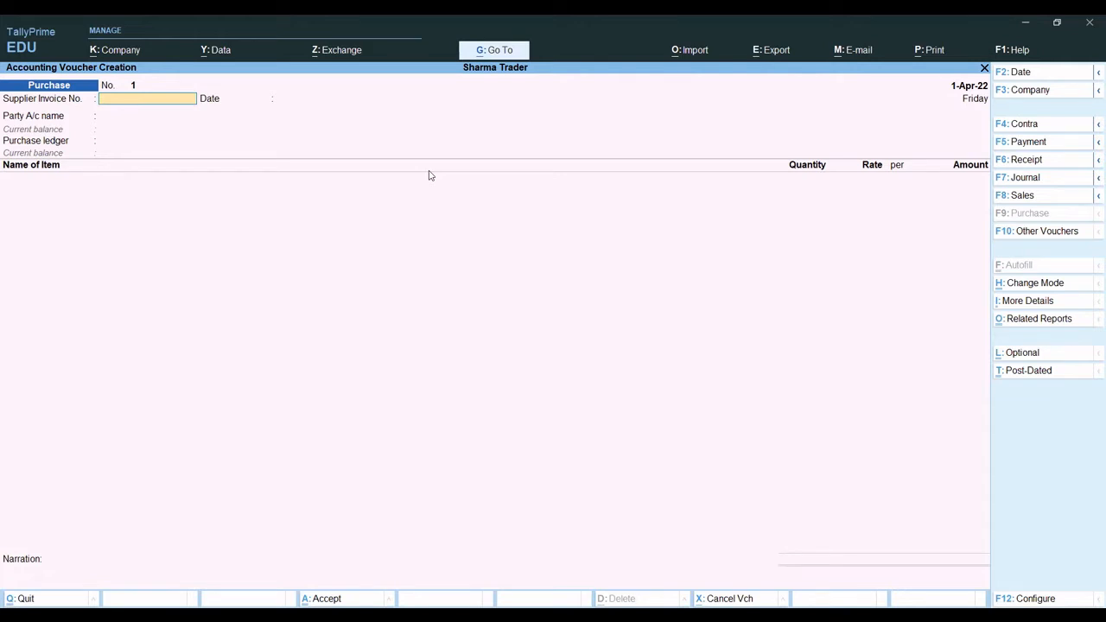
key("ctrl+h")
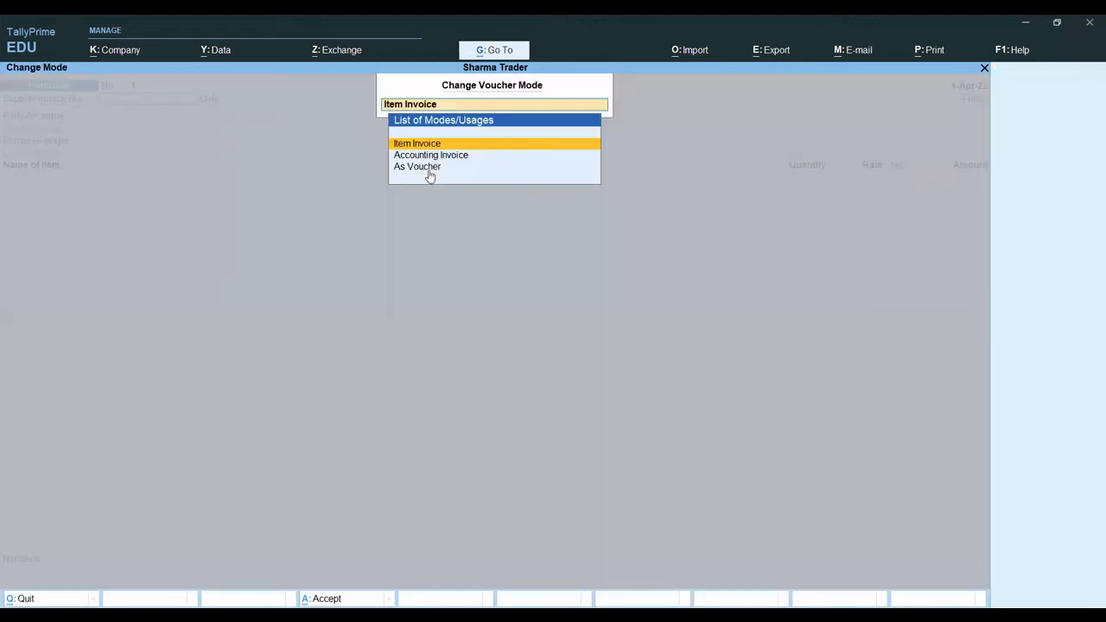
key("Down")
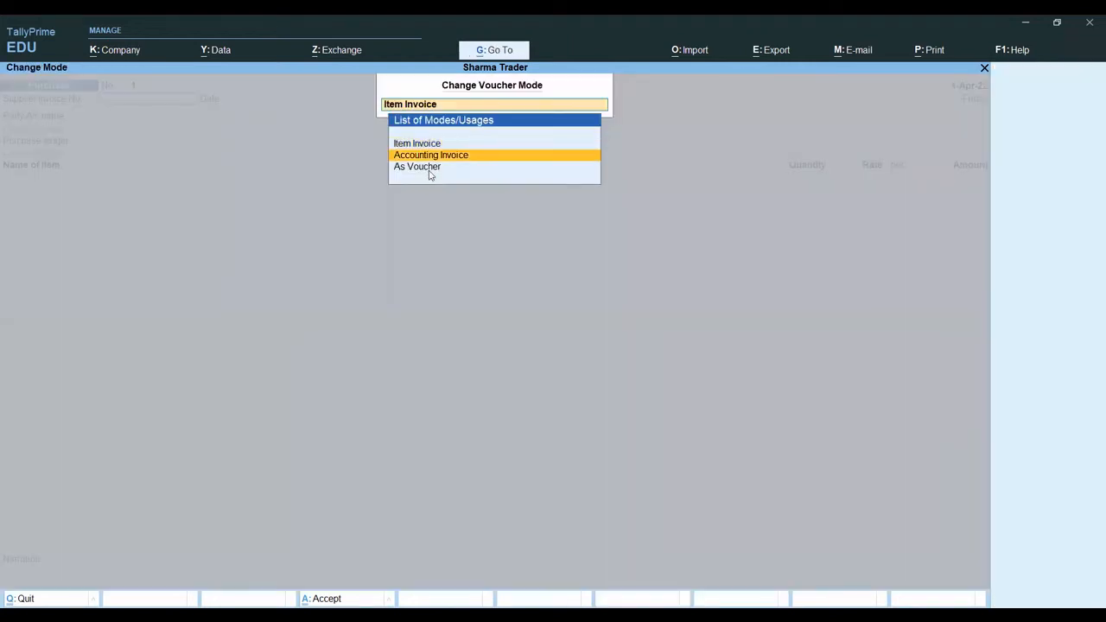
key("Return")
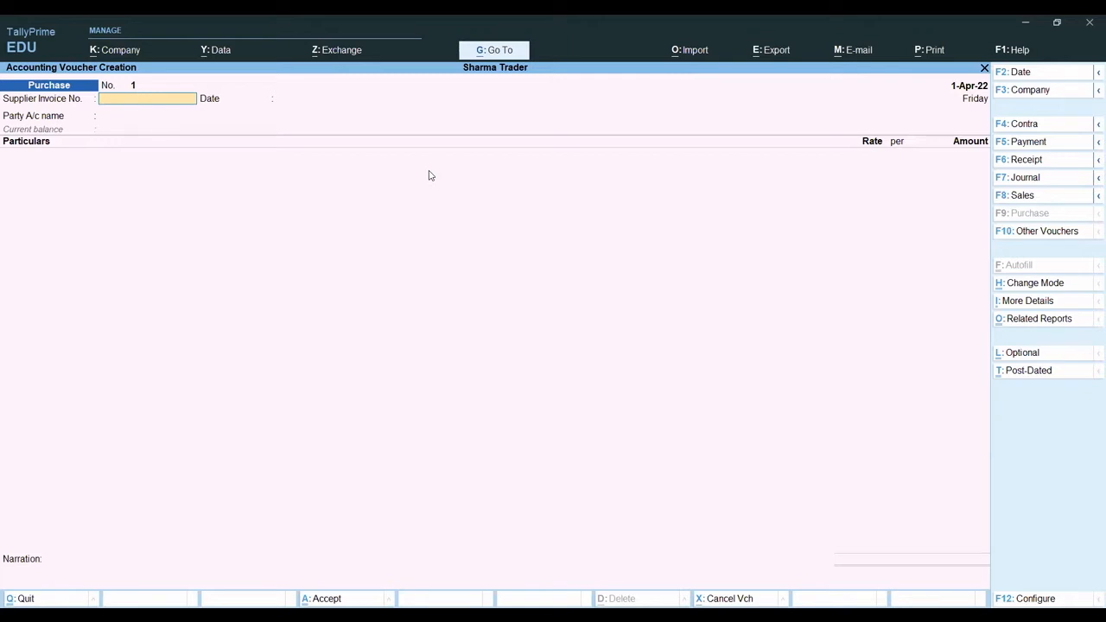
key("ctrl+h")
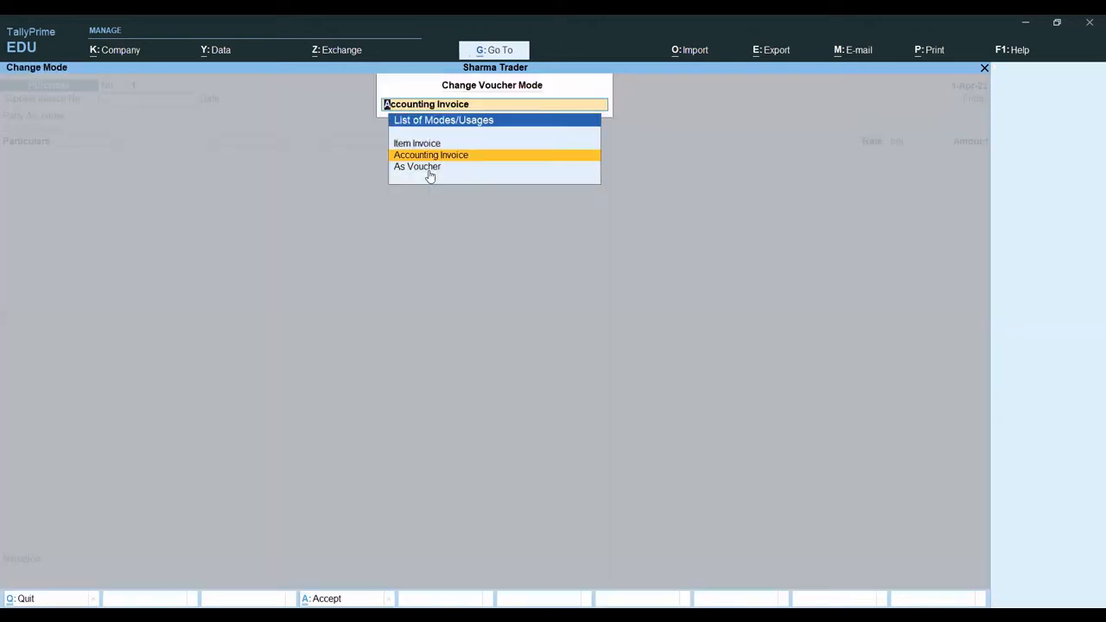
left_click(429, 166)
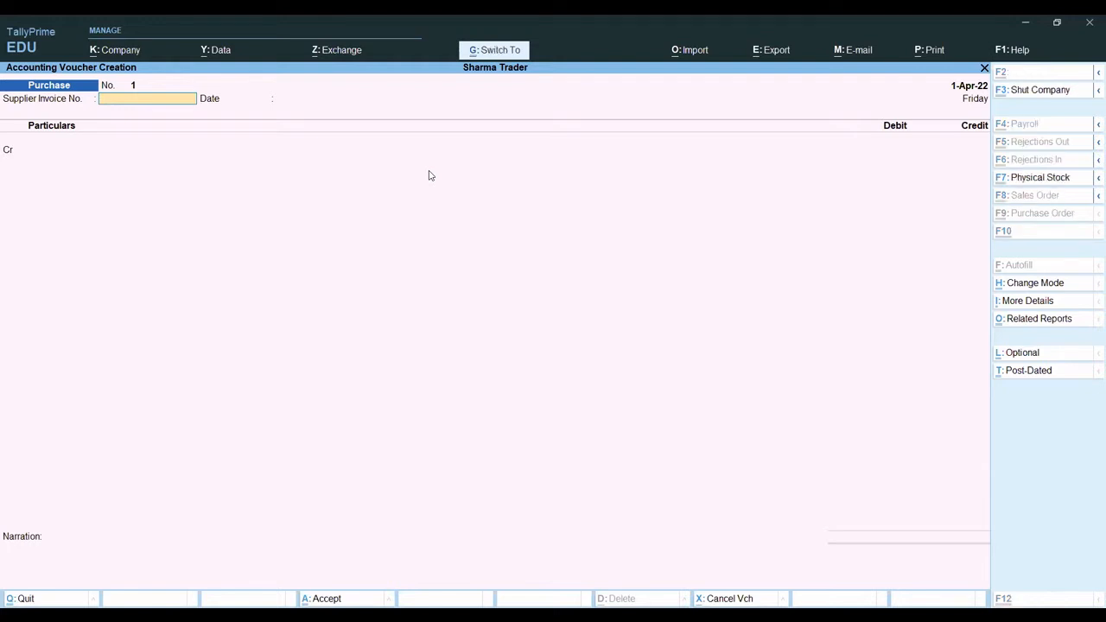
- Set the purchase voucher's mode to Item Invoice
key("ctrl+h")
key("Up")
key("Up")
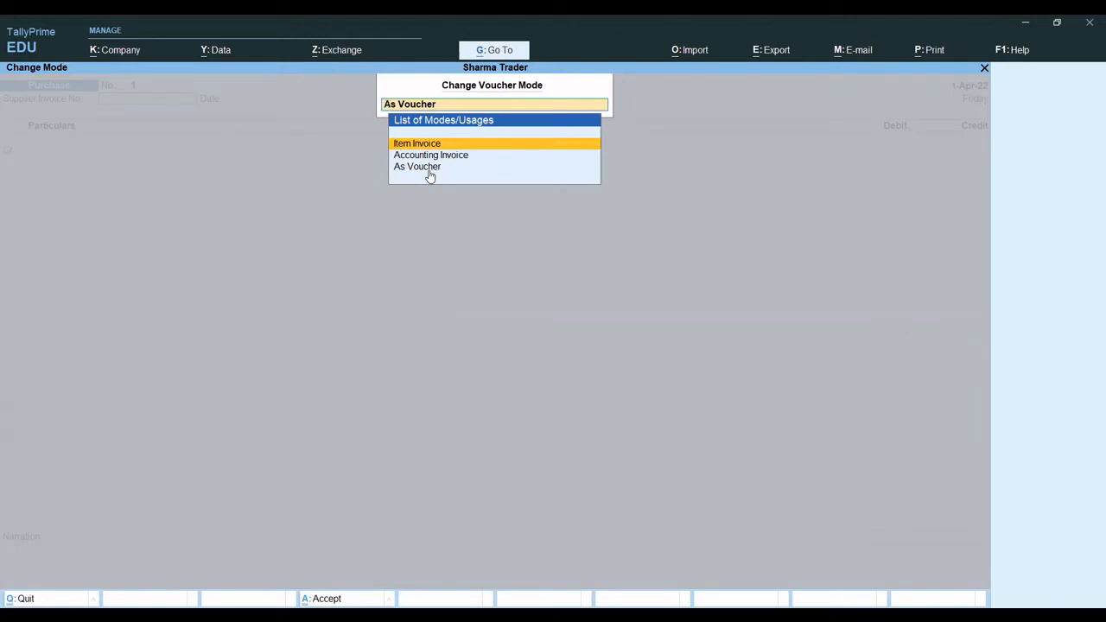
key("Return")
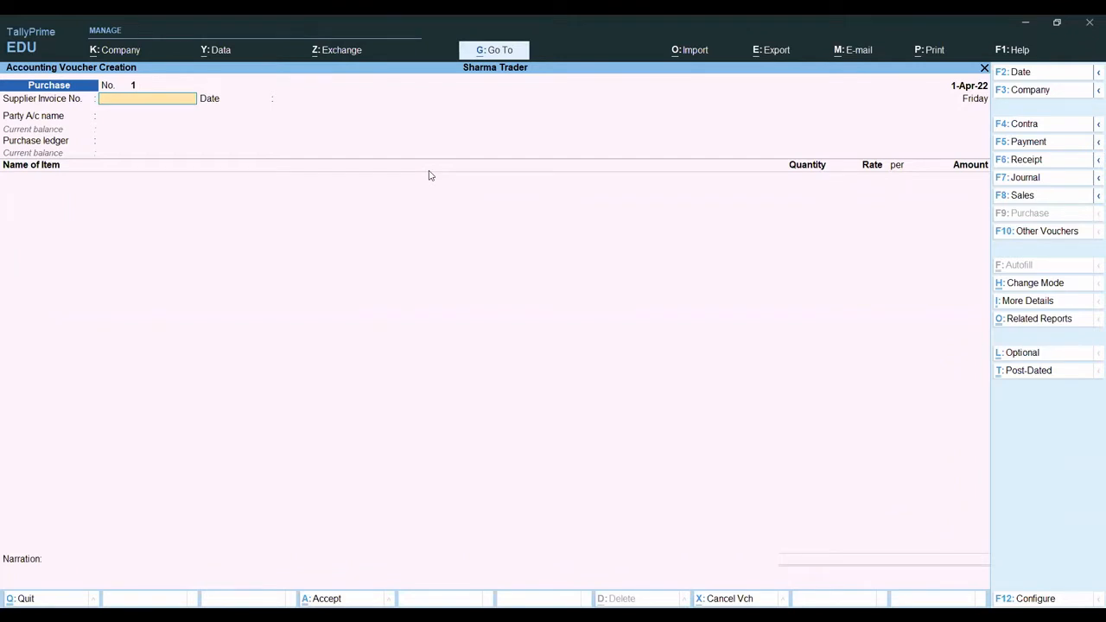
- Enter mt/01 as the supplier invoice number
type("mt/01")
key("Return")
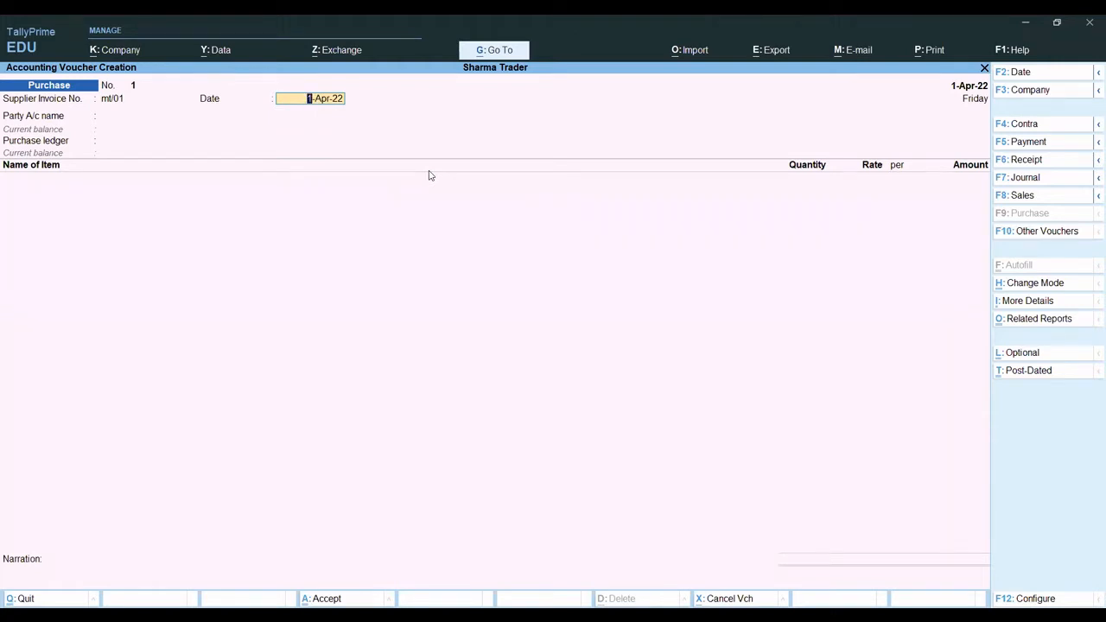
- Set both the voucher date and the supplier invoice date to 1-May-22
key("F2")
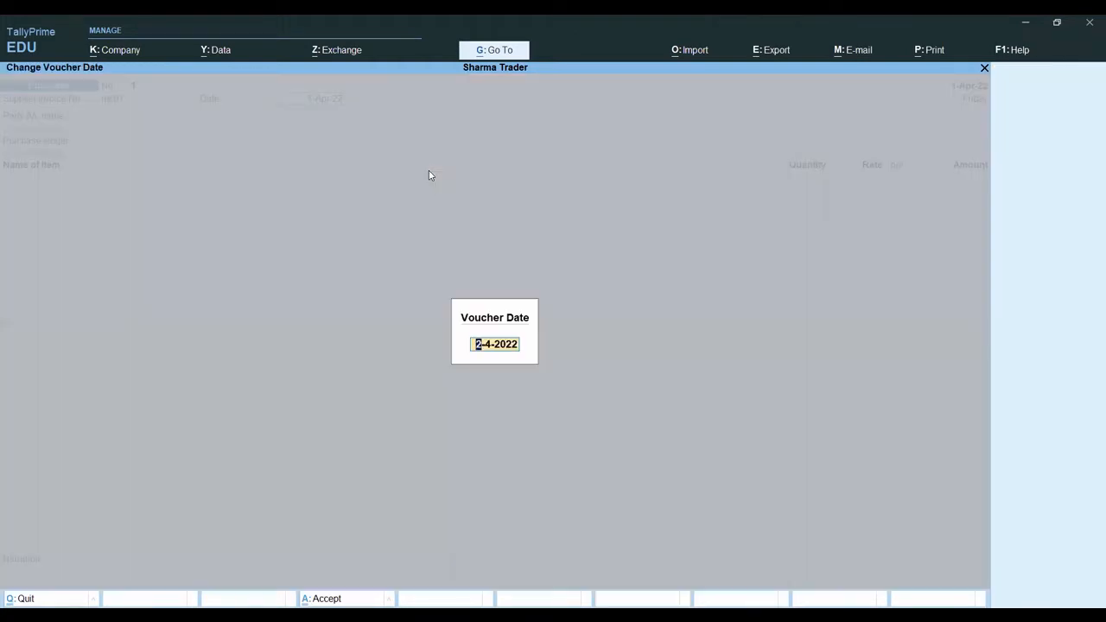
type("1.")
type("4")
key("Return")
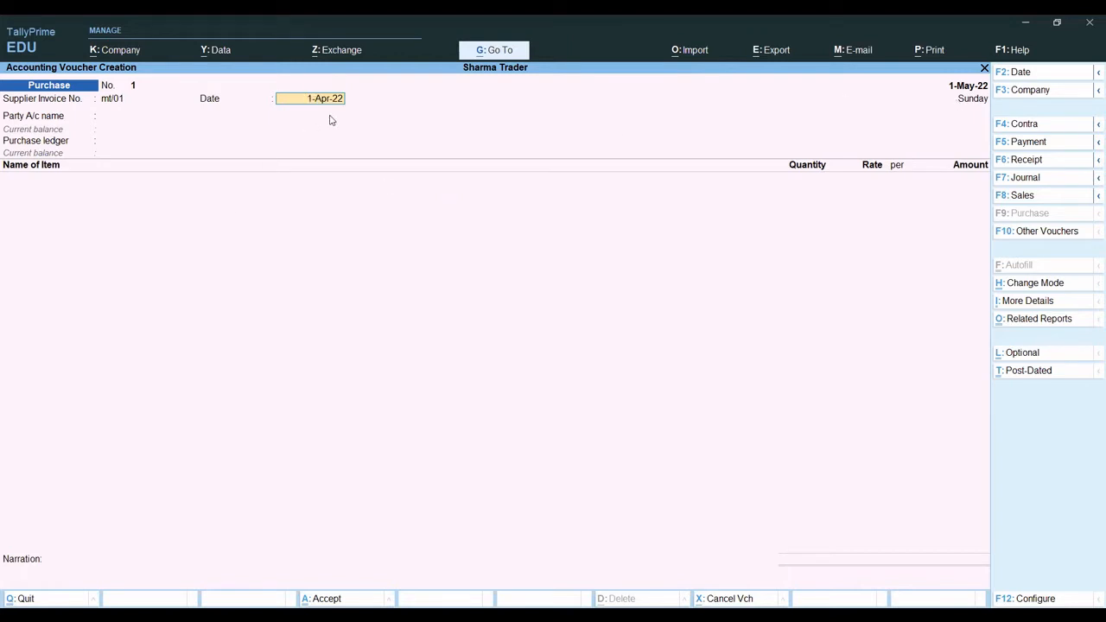
key("BackSpace")
type("1")
key("Return")
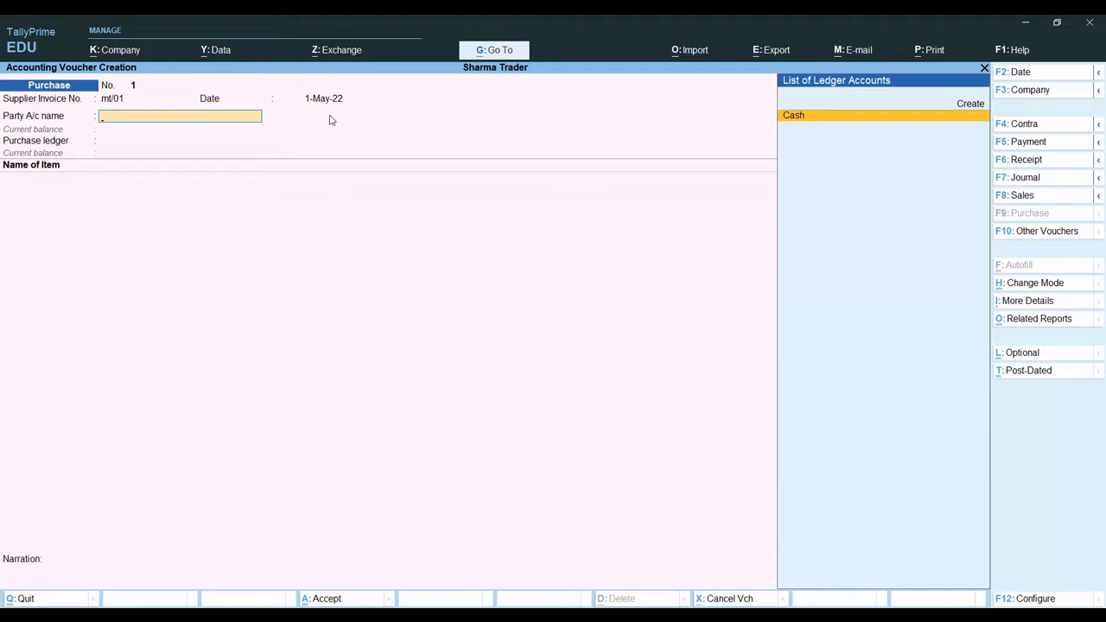
- Start a new party ledger named Kanak Traders under the Sundry Creditors group from the voucher's party account
key("alt+c")
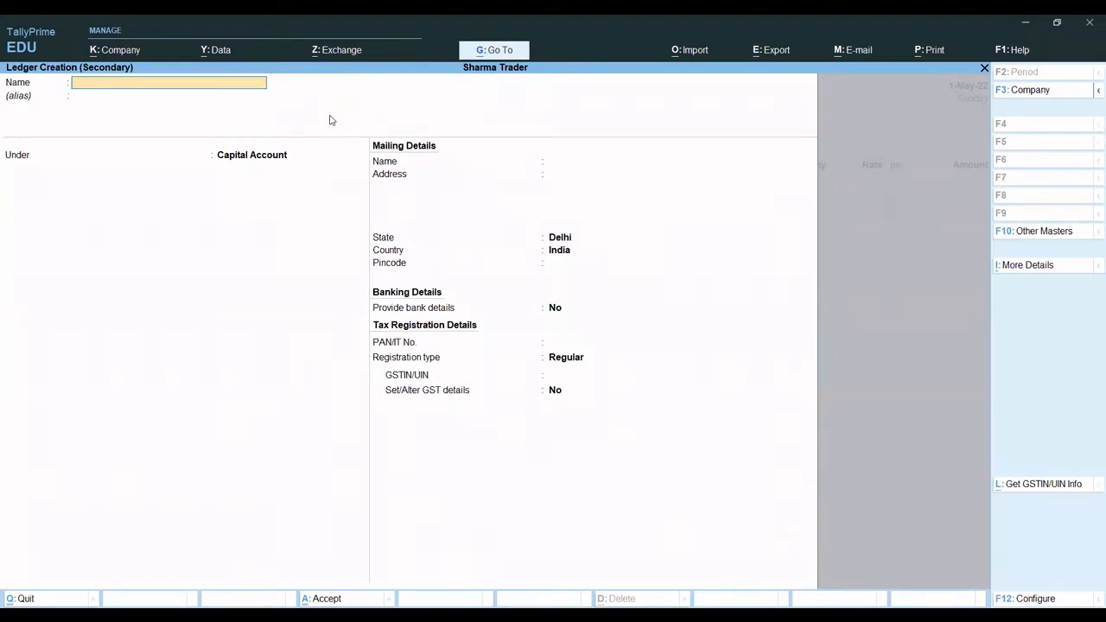
type("Kanak Traders")
key("Return")
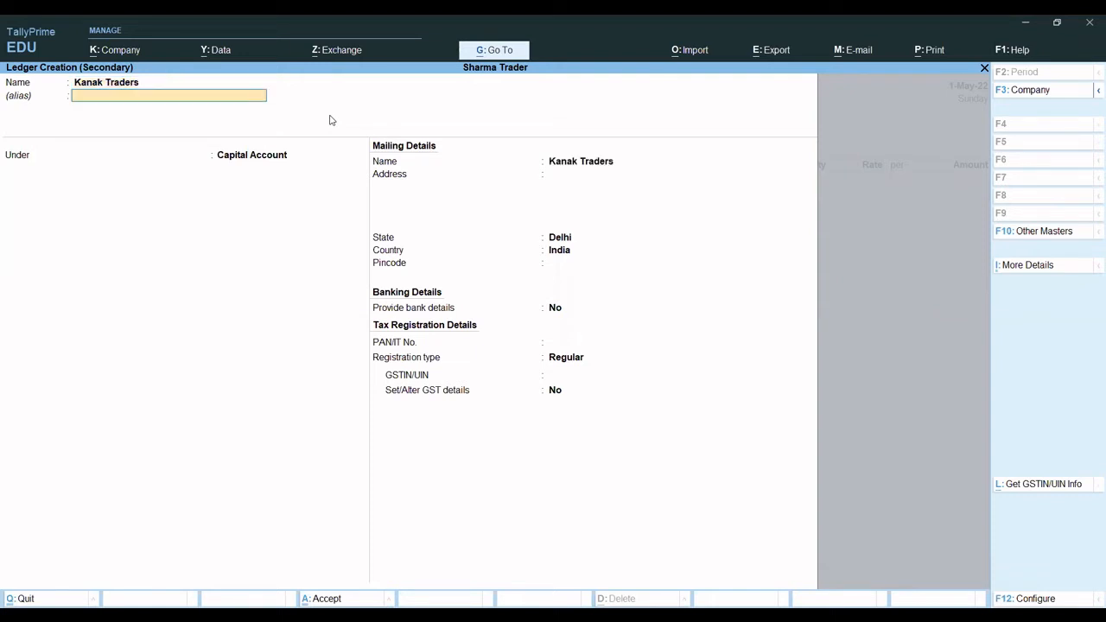
key("Return")
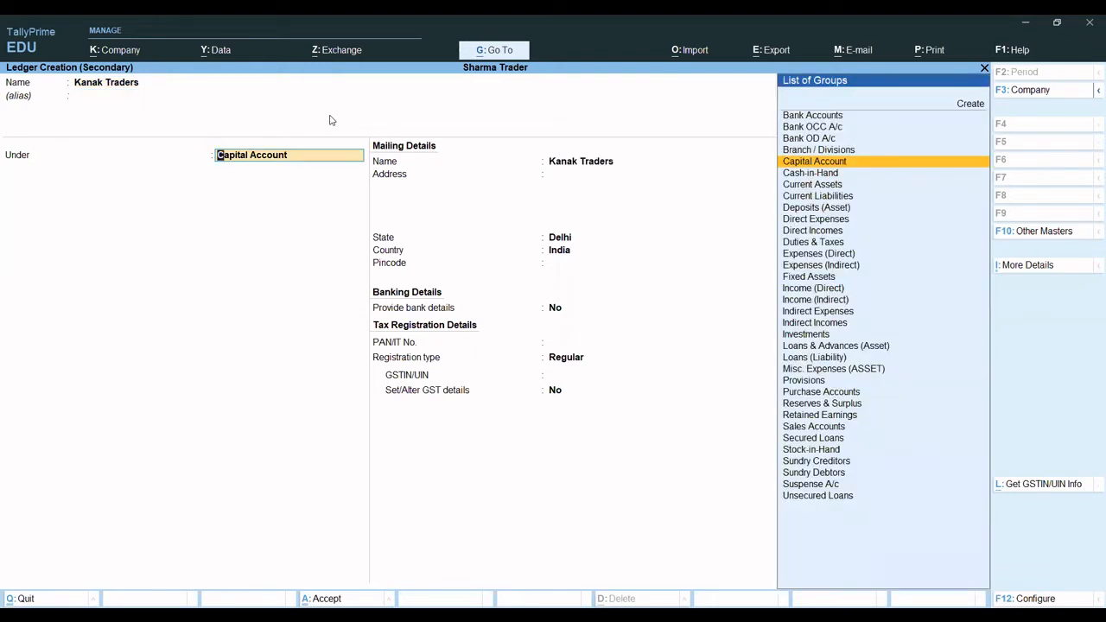
type("Su")
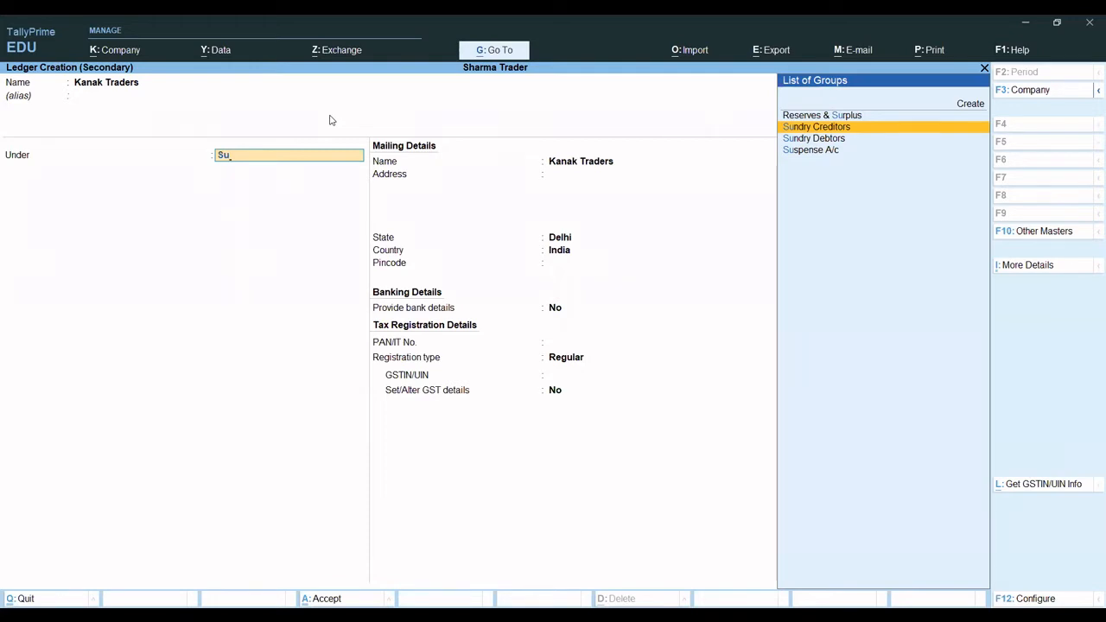
key("Return")
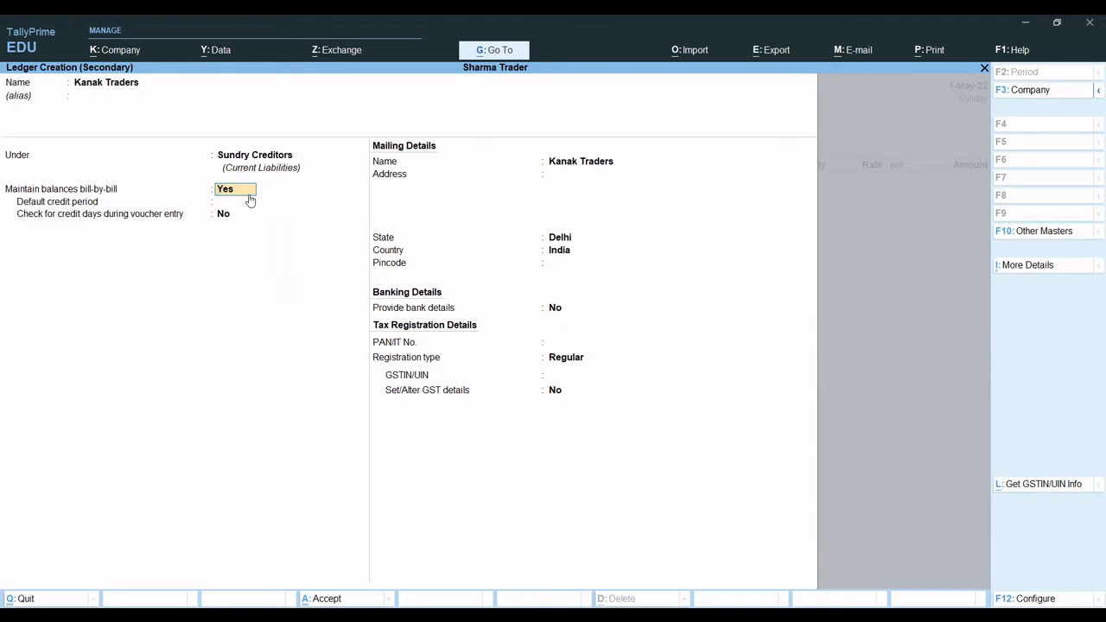
- Keep bill-by-bill balances on, set the default credit period to 30 days and enable checking credit days during voucher entry
key("Return")
type("30")
key("Return")
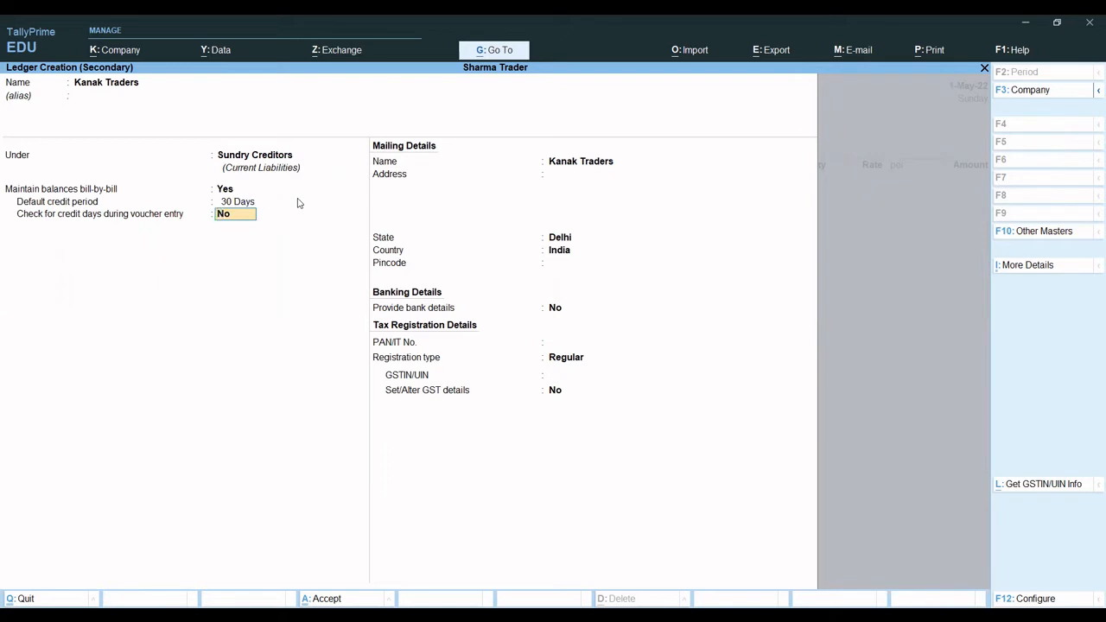
type("y")
key("Return")
- Keep Delhi as the ledger's state and Regular as its registration type, and save the Kanak Traders ledger
key("Return")
key("Return")
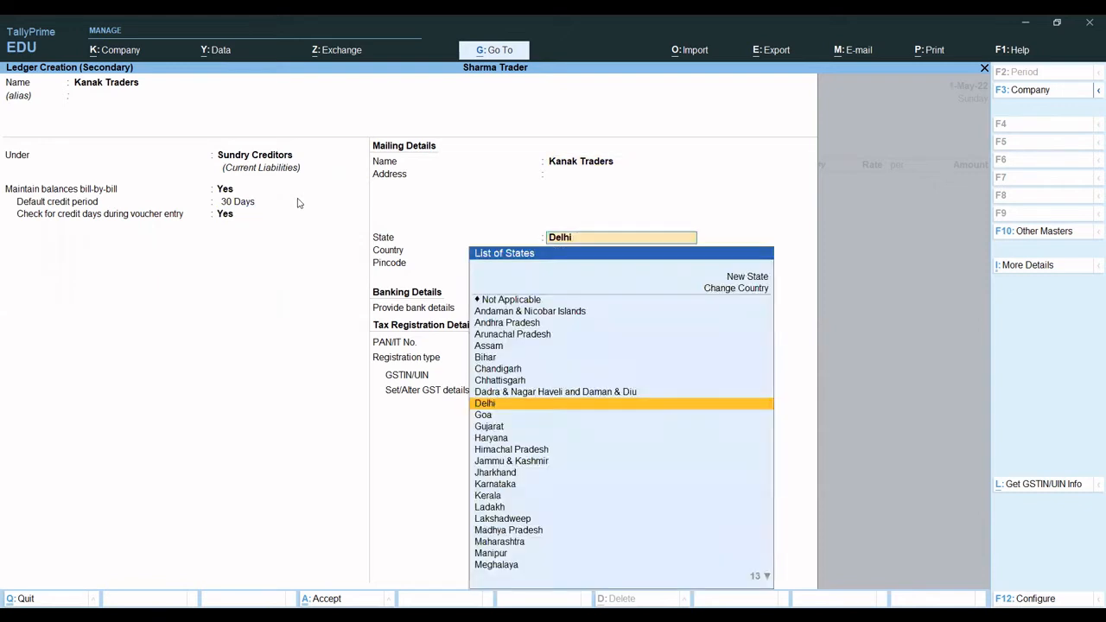
key("Return")
key("Return")
key("Return")
key("Return")
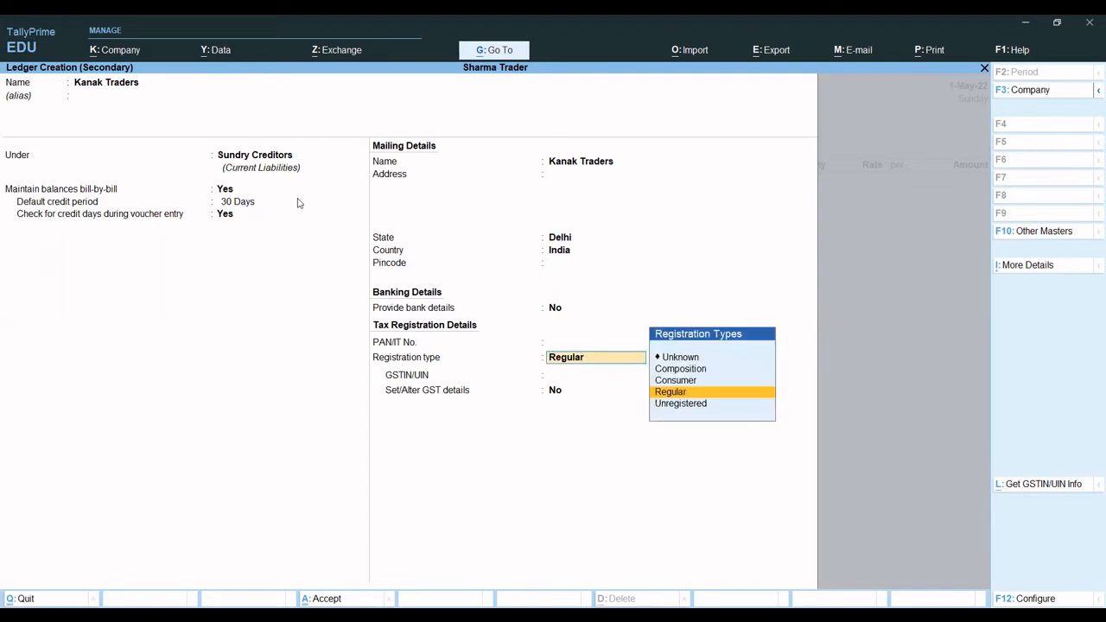
key("Return")
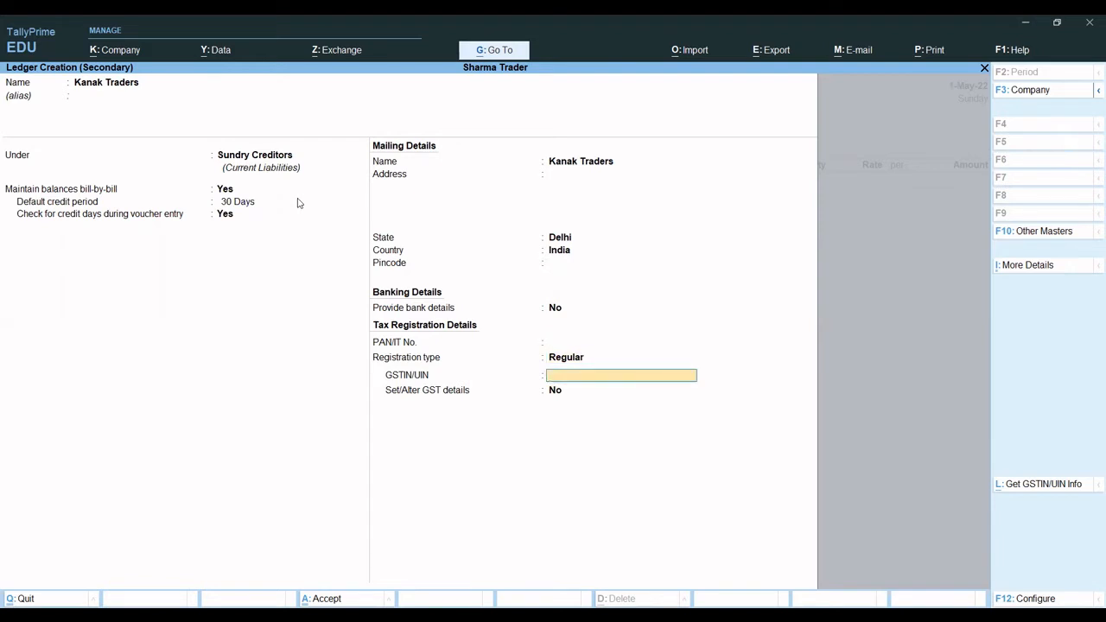
key("ctrl+a")
- Use Kanak Traders as the voucher's party account, leaving the receipt details blank and accepting the party details as filled in
key("Return")
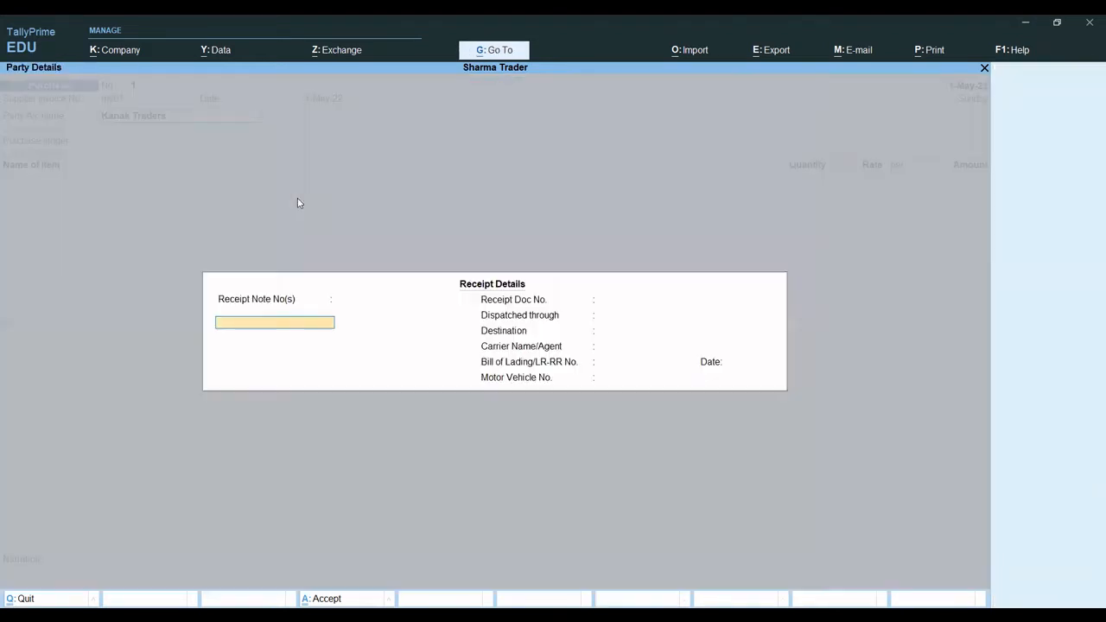
key("Escape")
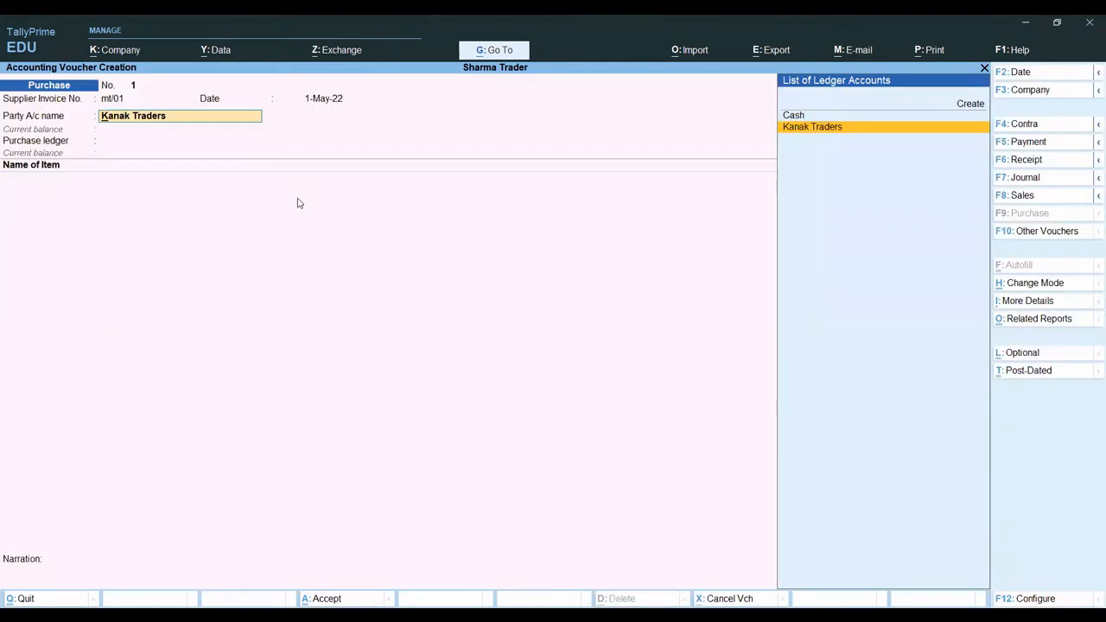
key("Return")
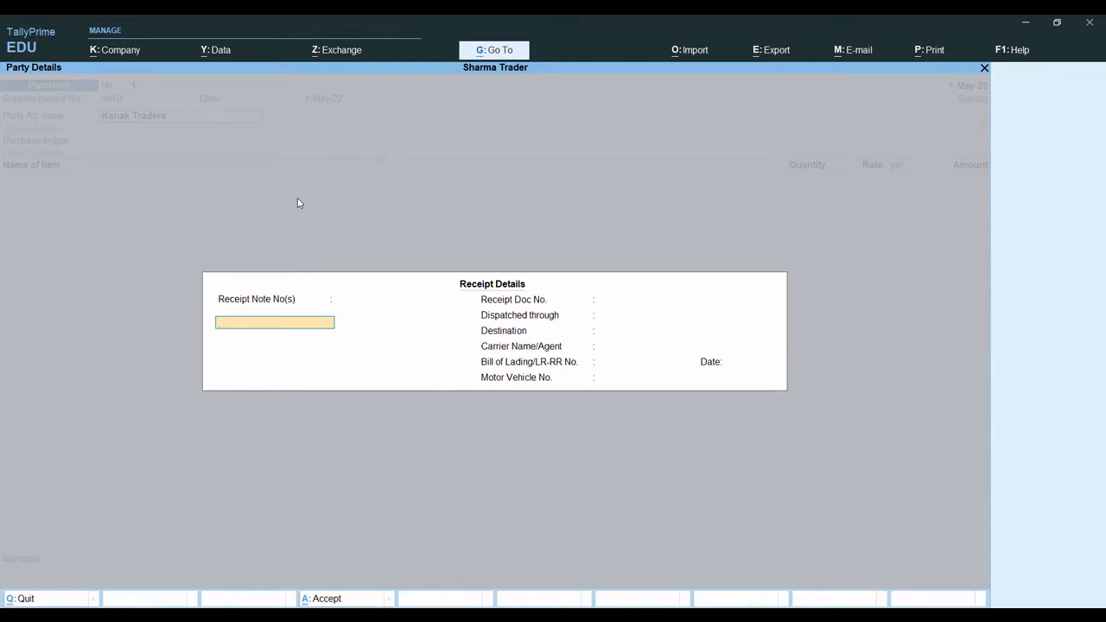
key("Return")
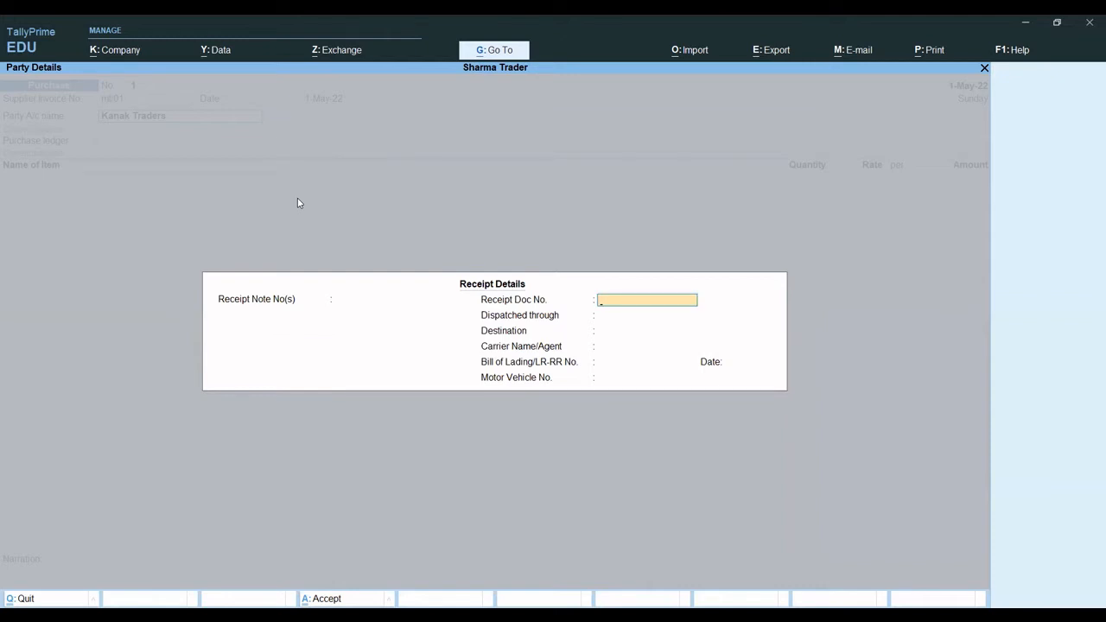
key("Return")
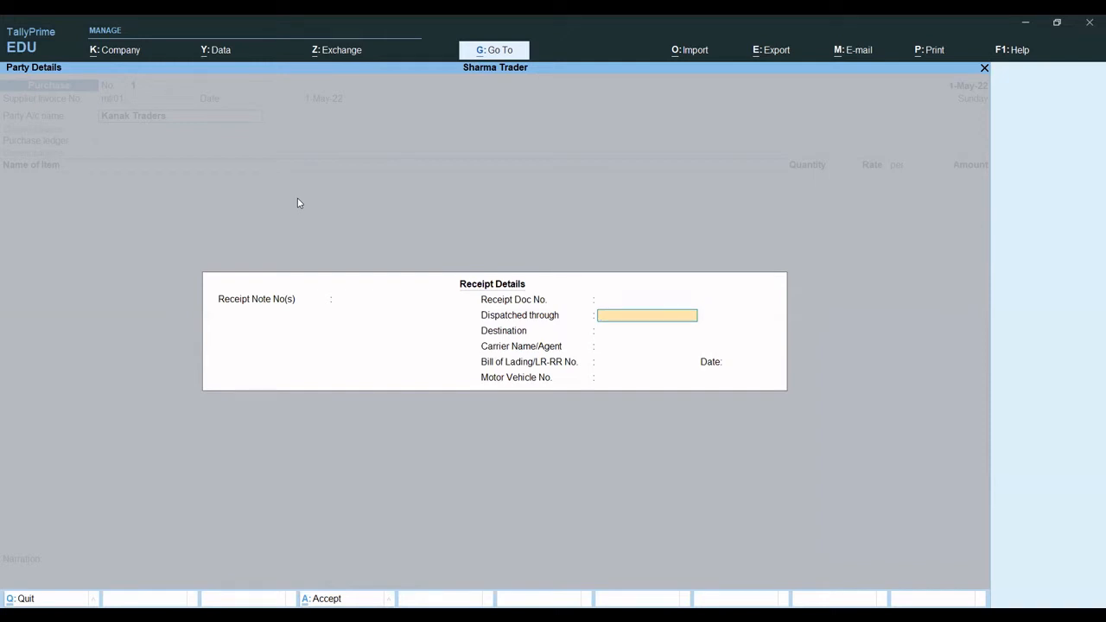
key("Return")
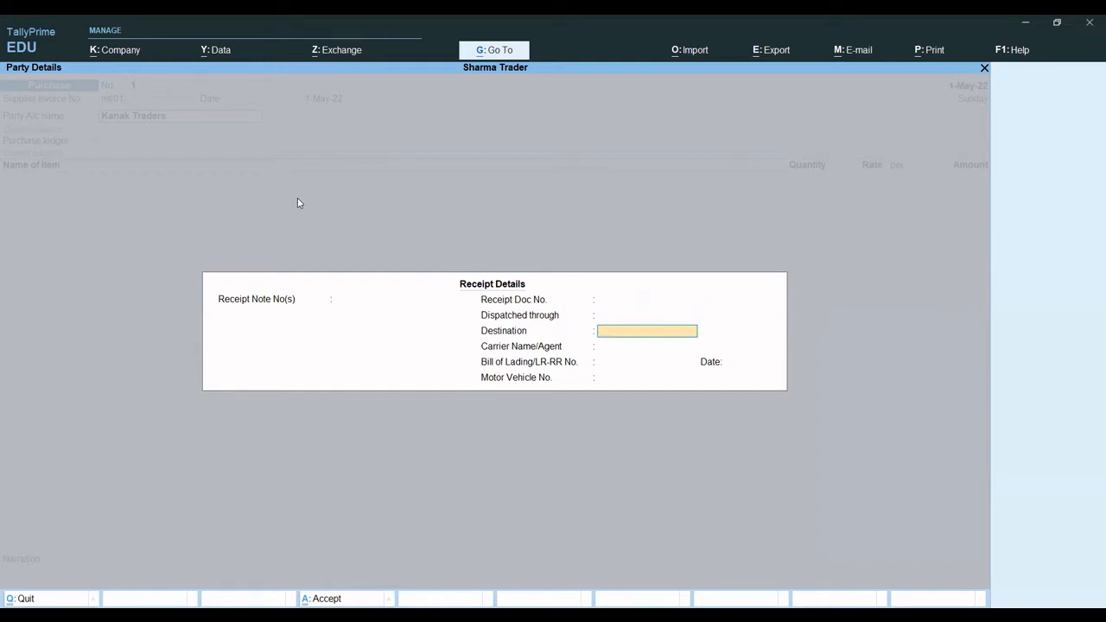
key("Return")
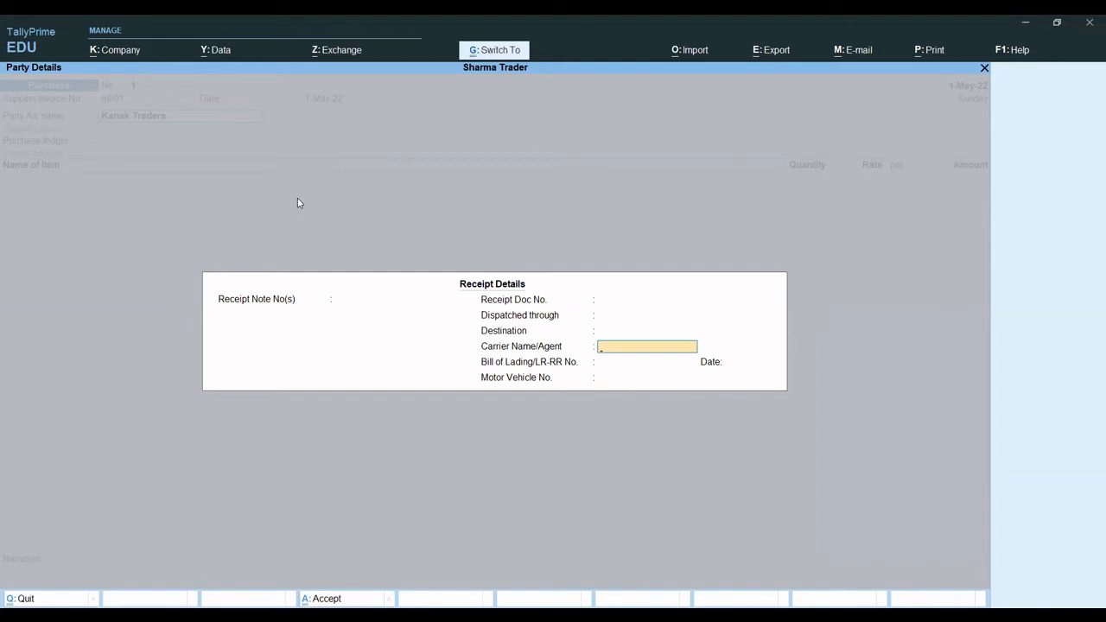
key("ctrl+a")
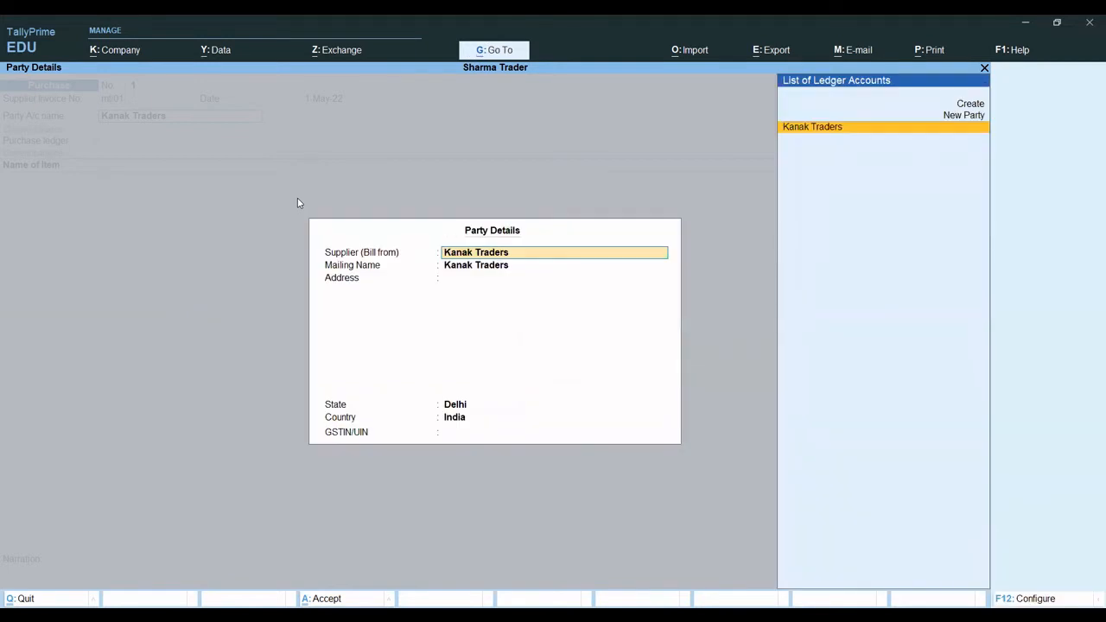
key("ctrl+a")
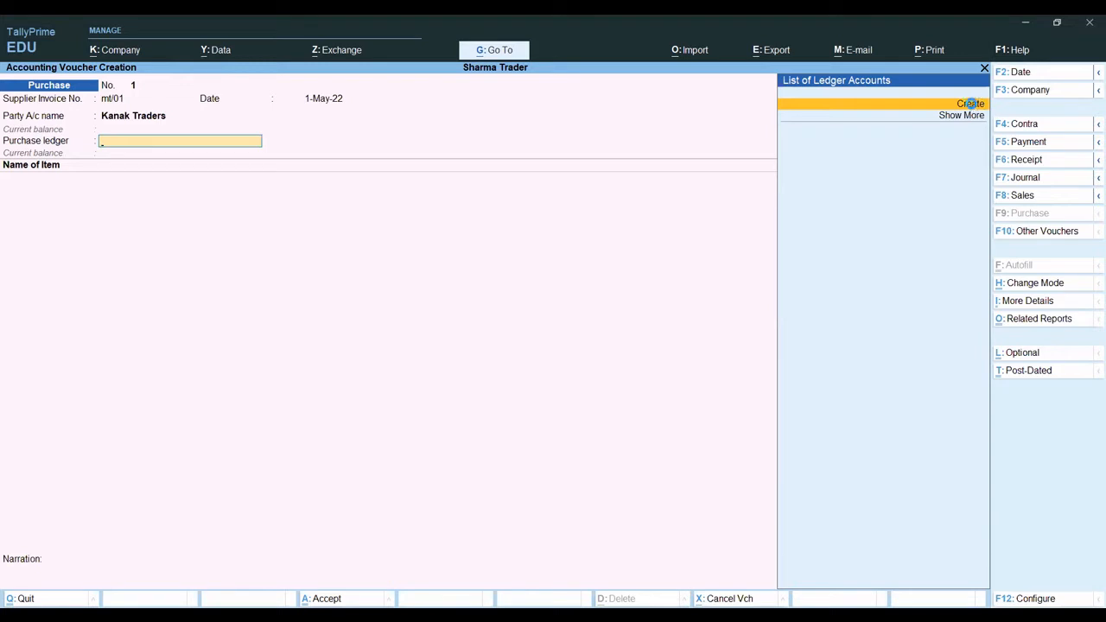
- Start a new purchase ledger named Purchase A/c under the Purchase Accounts group from the voucher's purchase ledger
left_click(971, 105)
type("Pur")
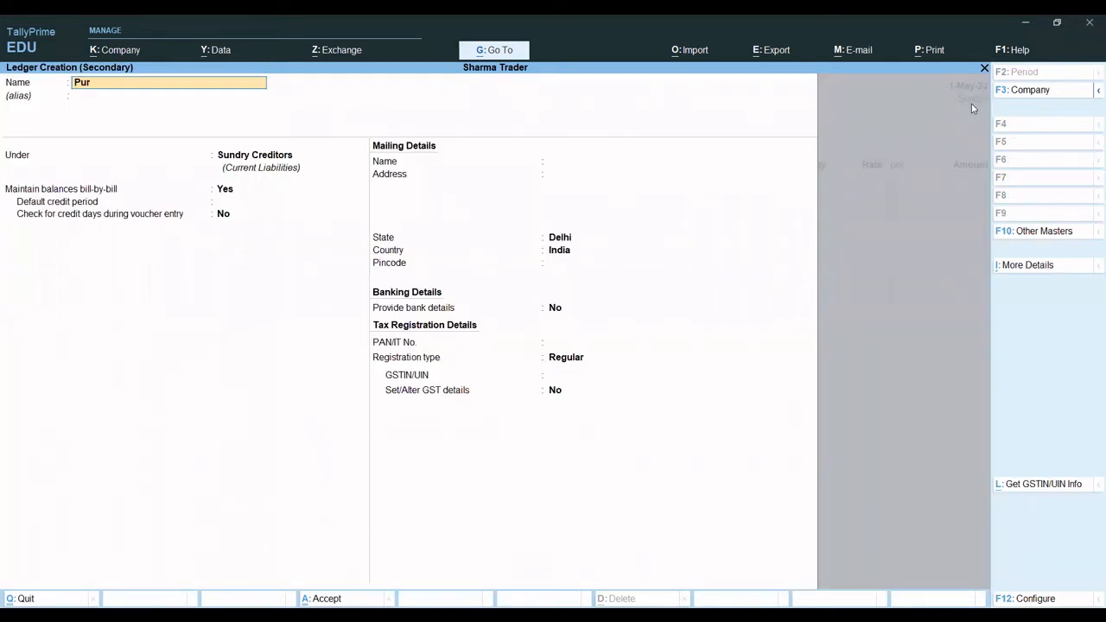
type("chase a/c")
key("Return")
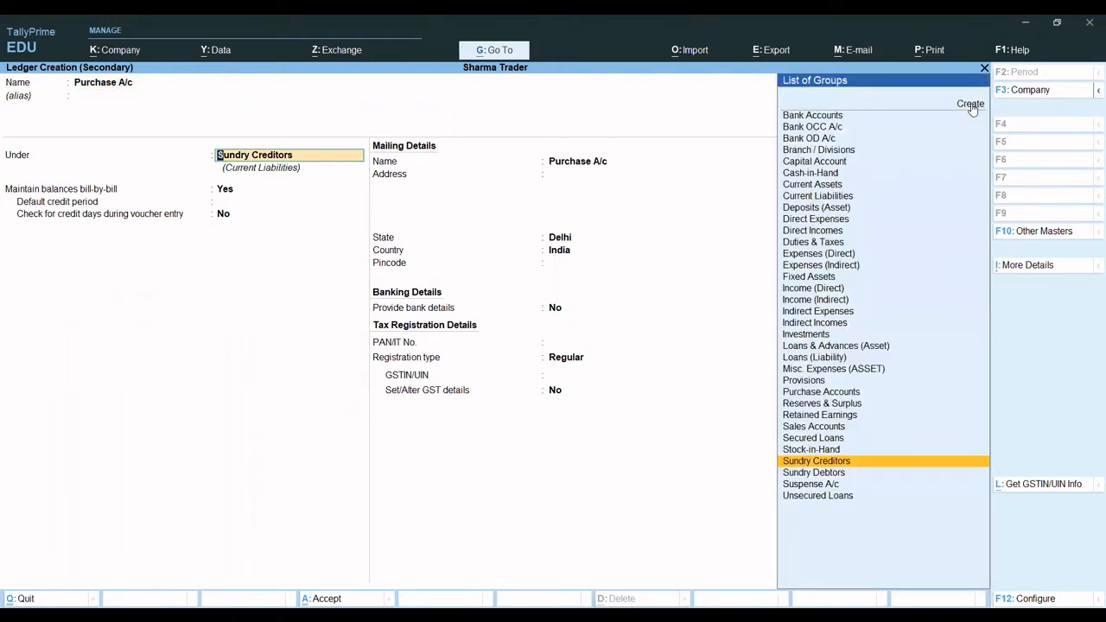
type("Pu")
key("Return")
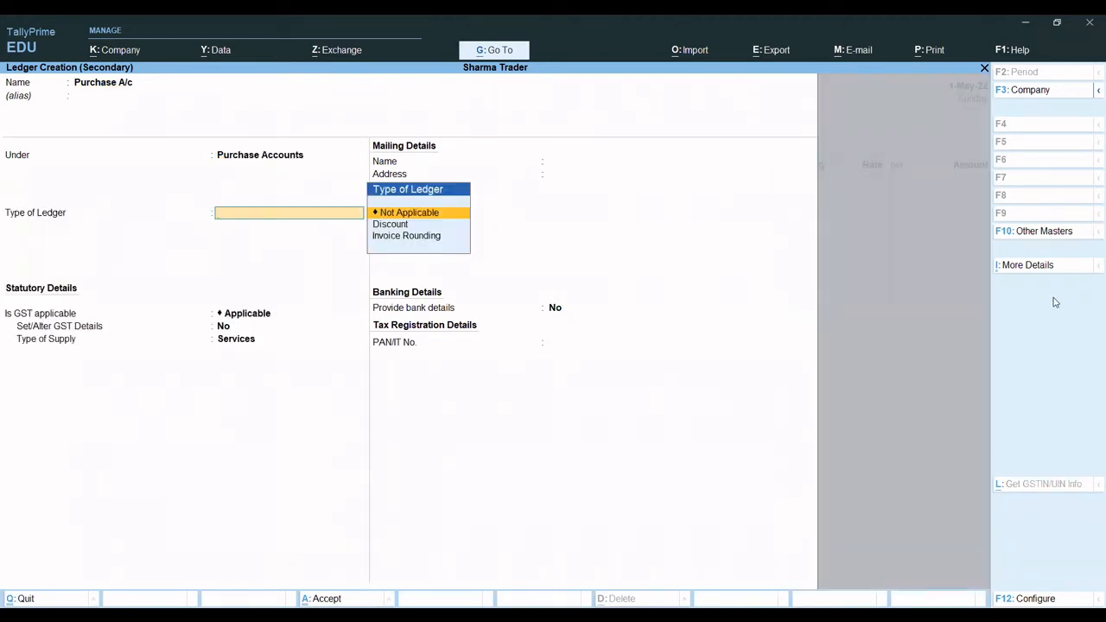
- Check the Purchase A/c ledger's inventory setting, and save the ledger with Goods as its type of supply
left_click(1008, 275)
key("Down")
key("Down")
key("Down")
key("Down")
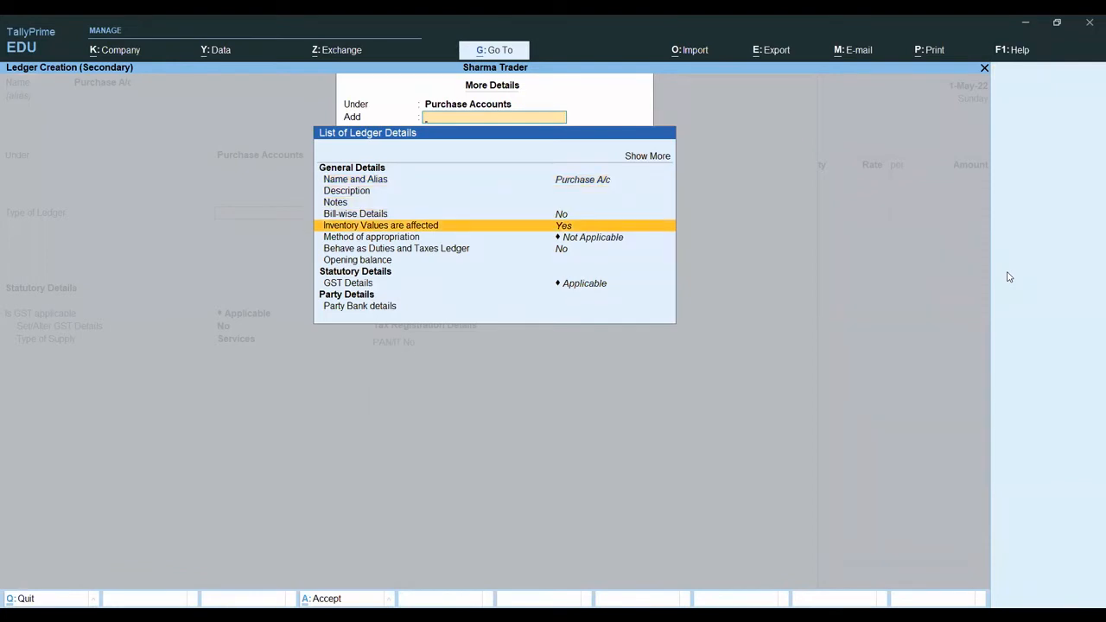
key("Escape")
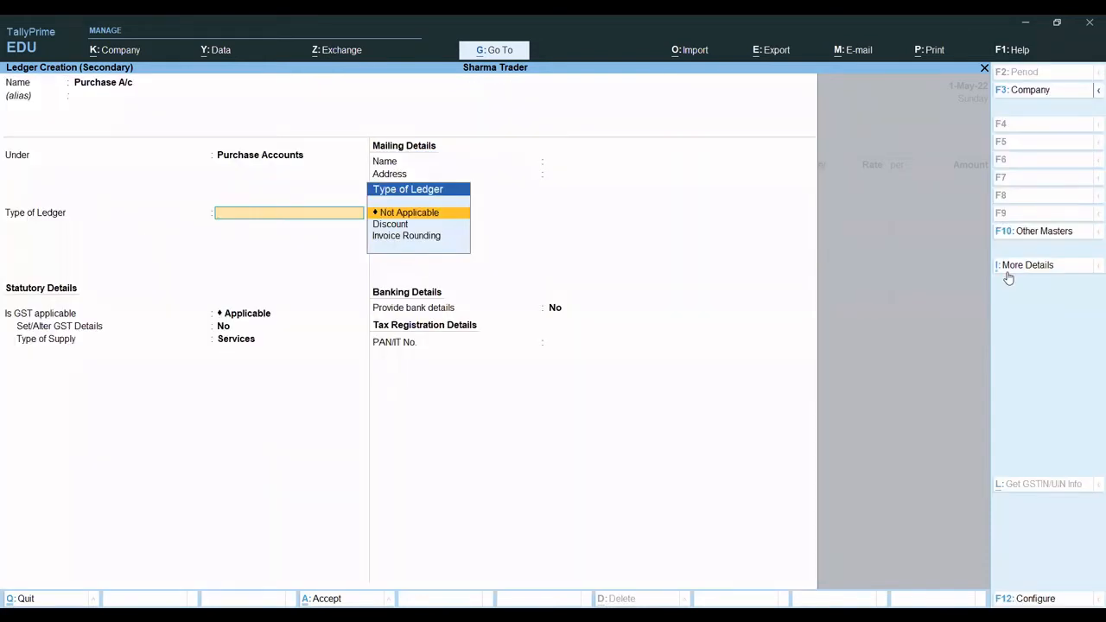
key("Return")
key("Return")
key("Return")
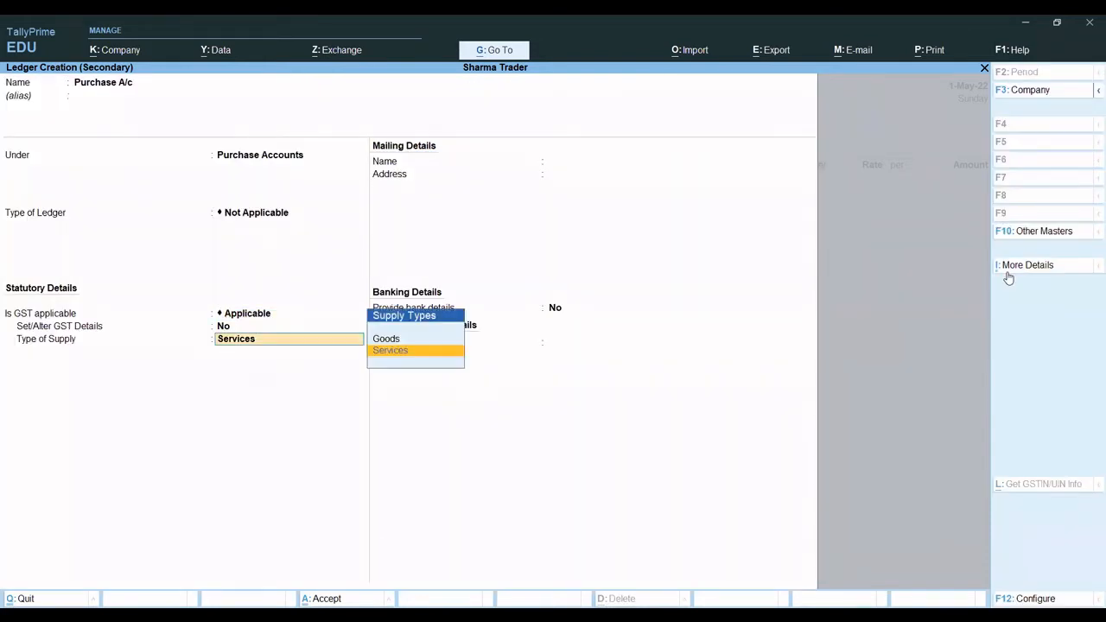
key("Up")
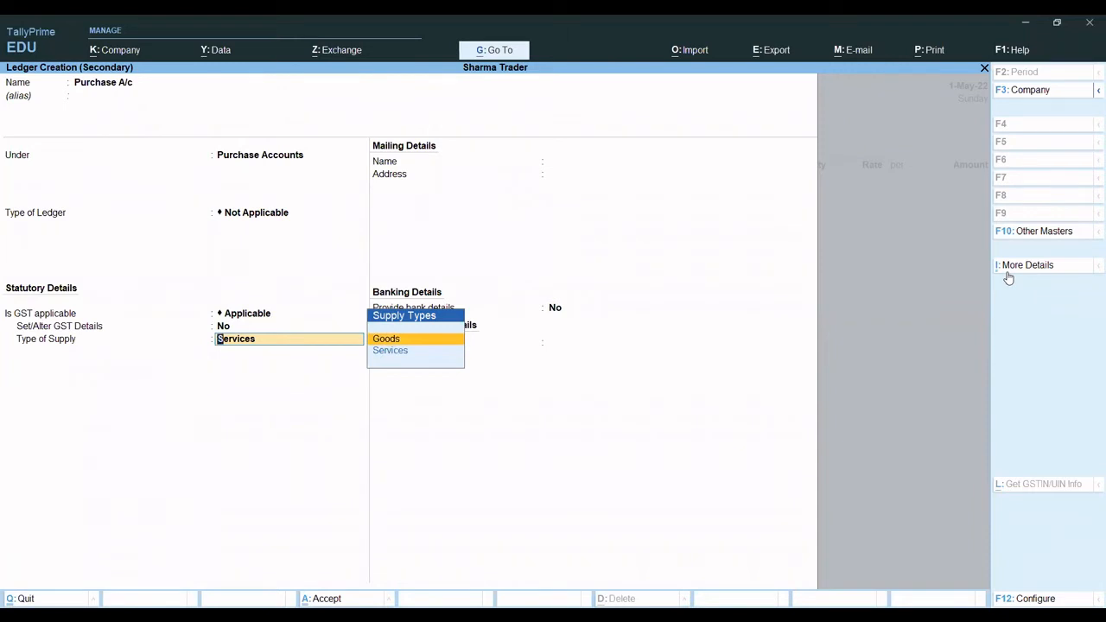
key("Return")
key("ctrl+a")
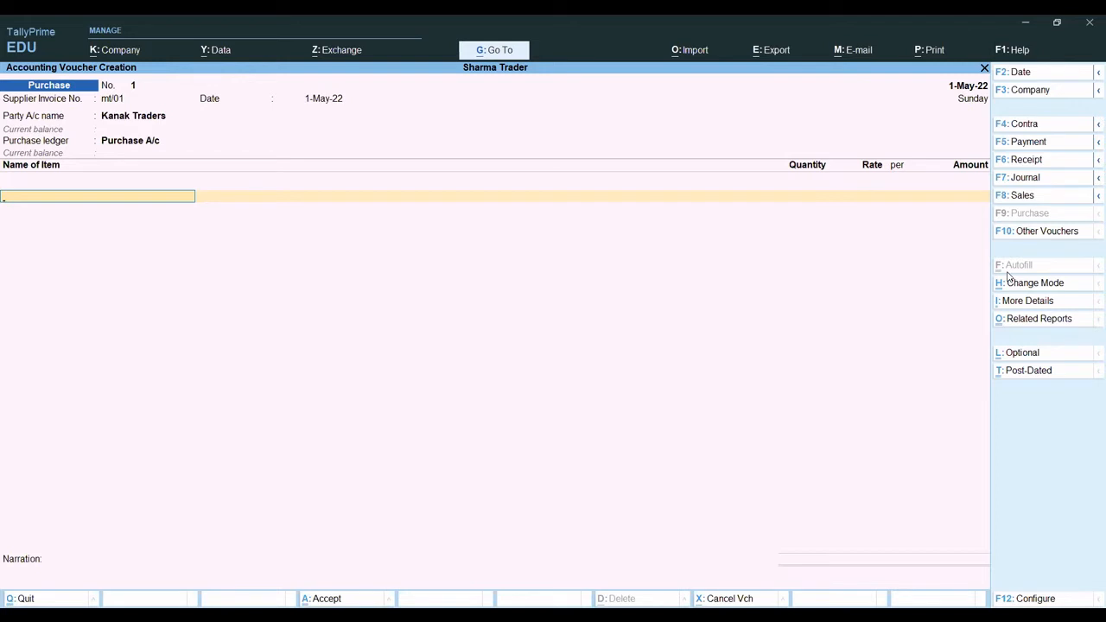
- Start a new stock item named Item 1 under the Primary group from the voucher's item line
key("alt+c")
type("It")
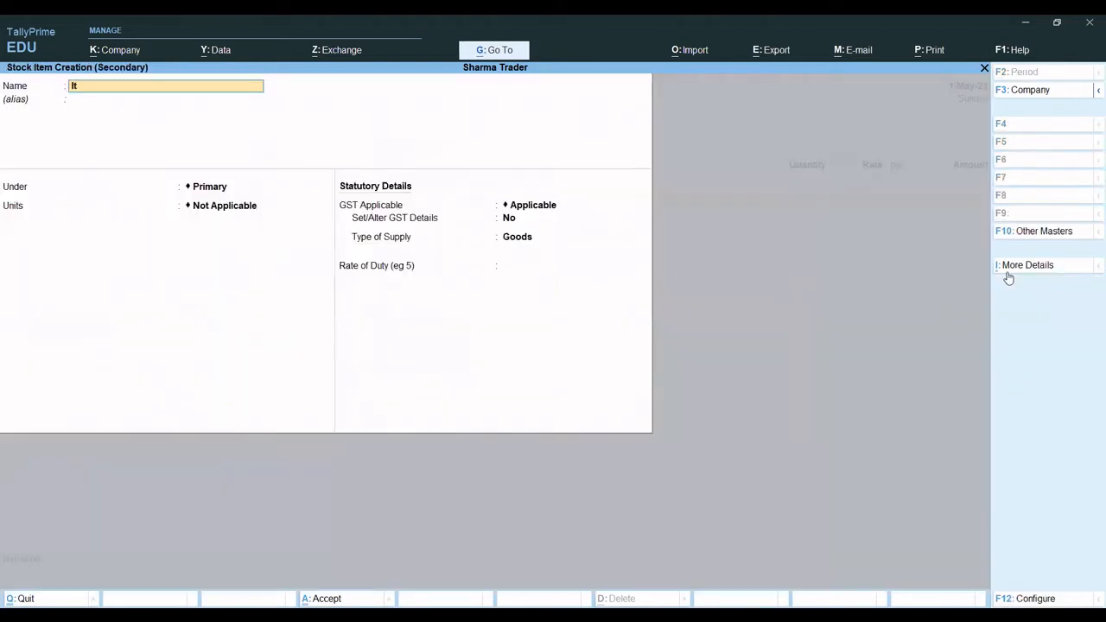
type("em 1")
key("Return")
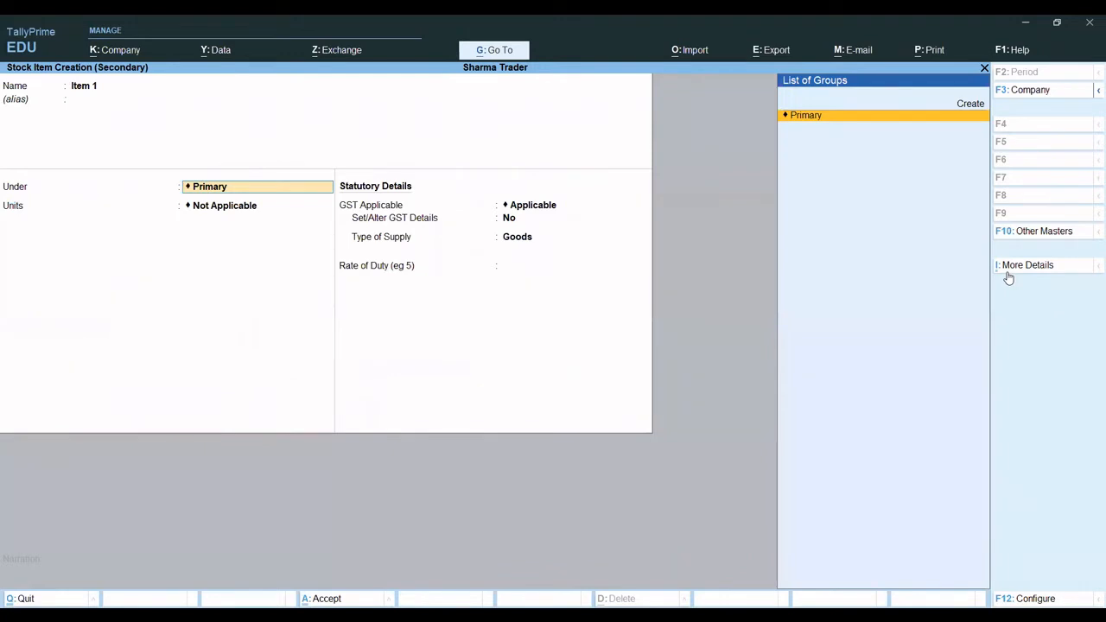
key("Return")
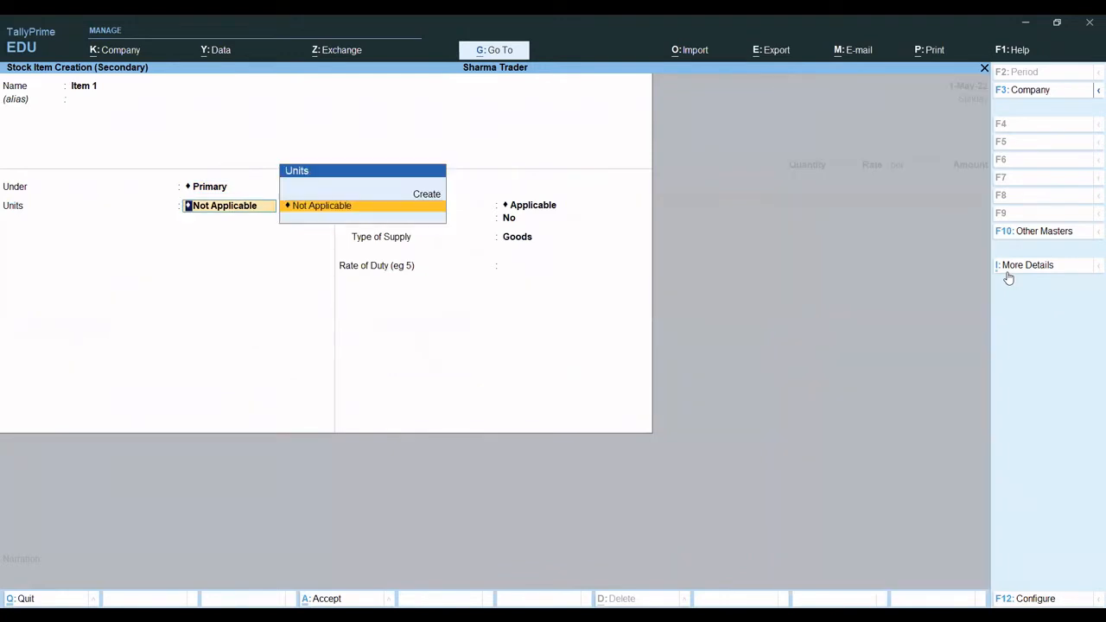
- Create the simple unit nos with quantity code NOS-NUMBERS and 0 decimal places for Item 1, and save the stock item
key("Up")
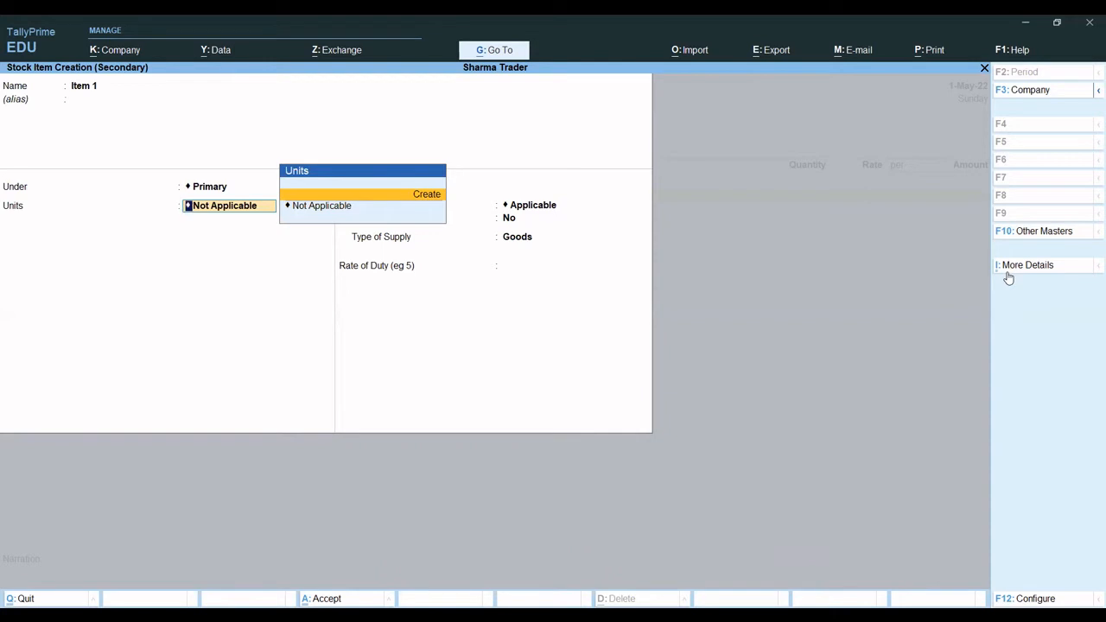
key("Return")
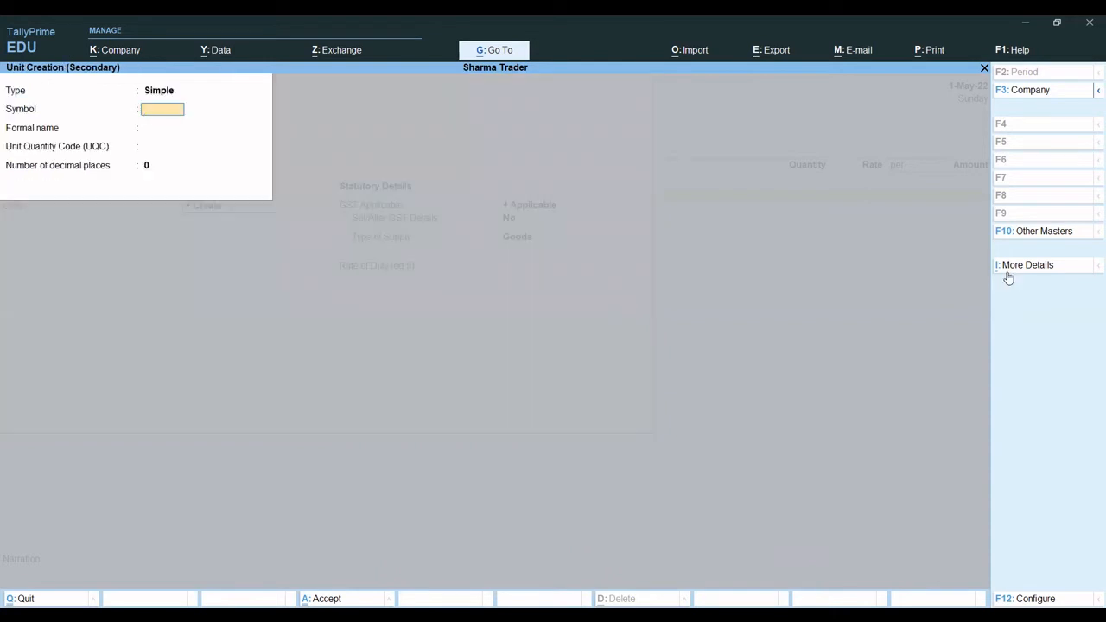
type("nos")
key("Return")
key("Return")
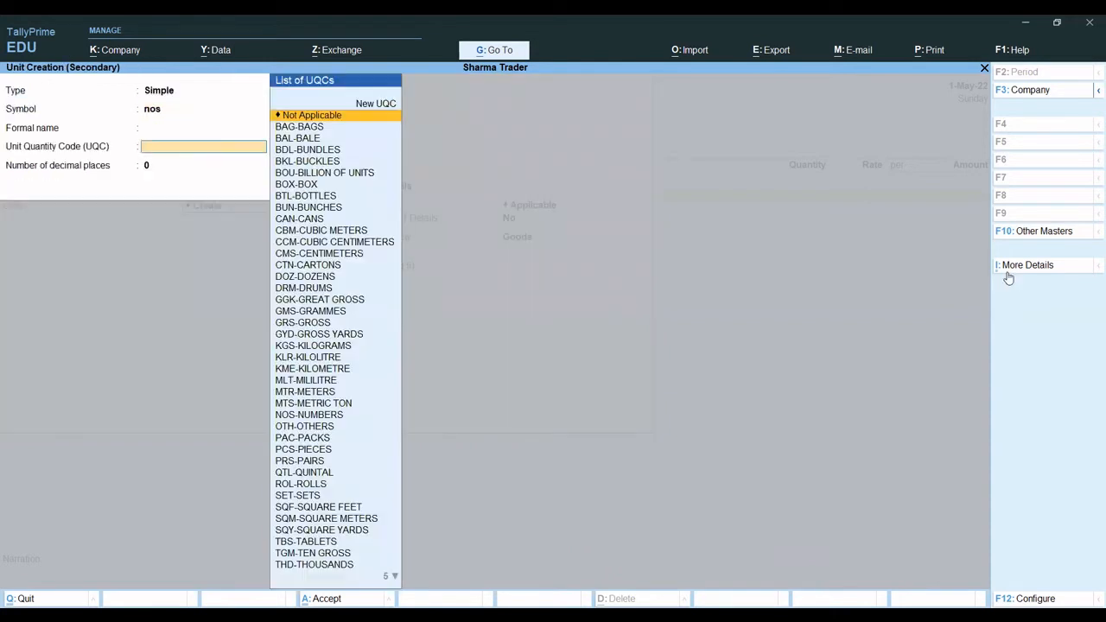
key("Return")
key("BackSpace")
type("no")
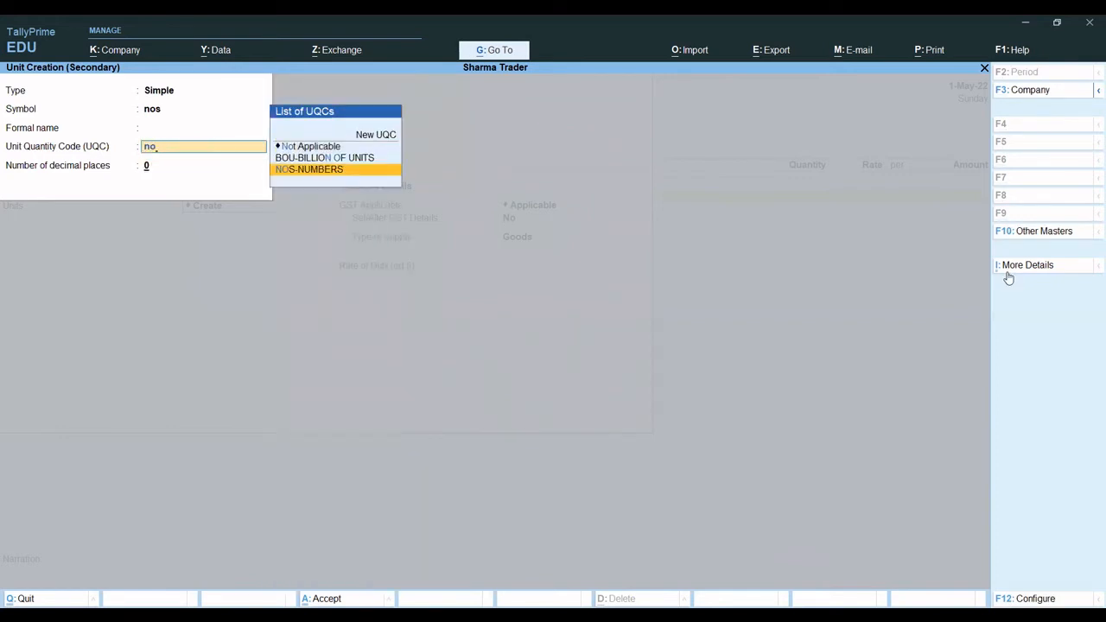
key("Return")
key("Return")
key("Return")
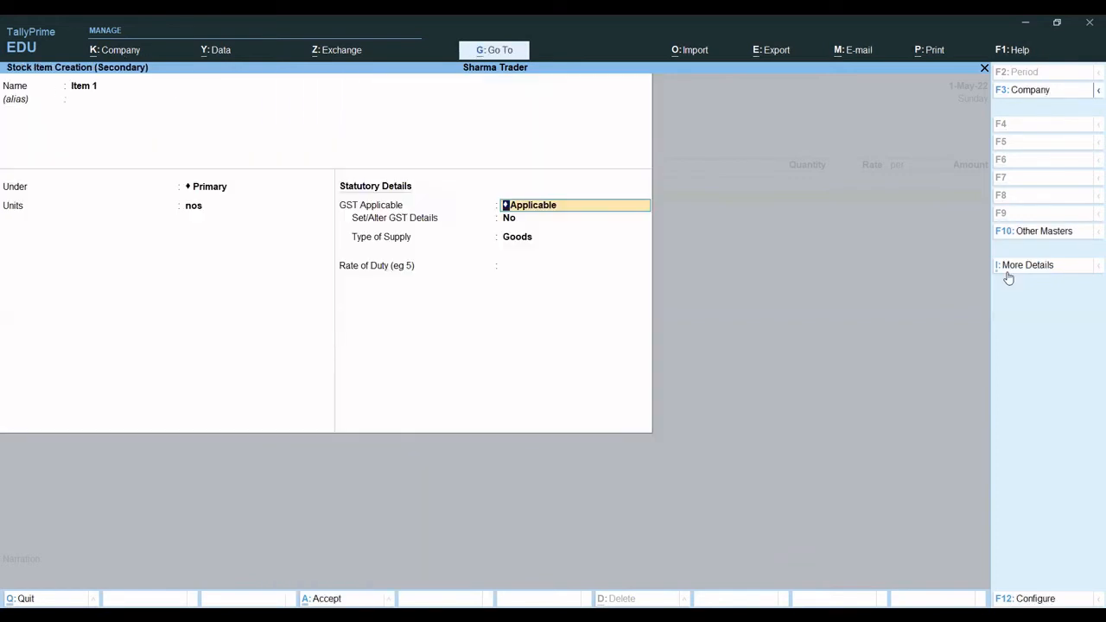
key("ctrl+a")
key("Return")
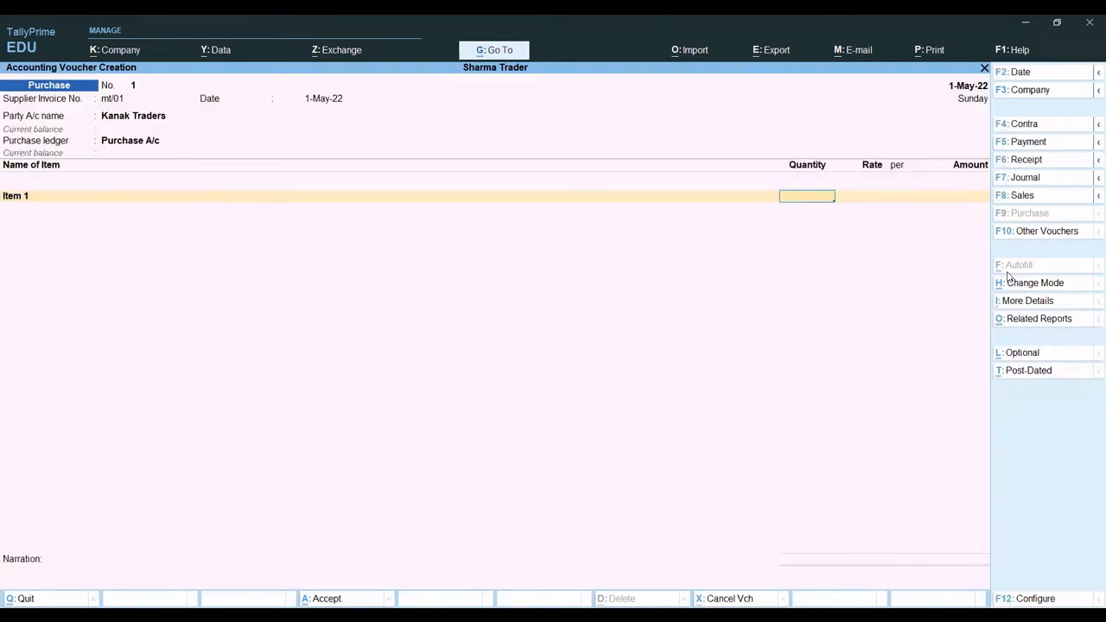
- Enter a quantity of 100 nos at a rate of 50 per nos for Item 1
type("5")
key("BackSpace")
type("1000")
key("BackSpace")
key("Return")
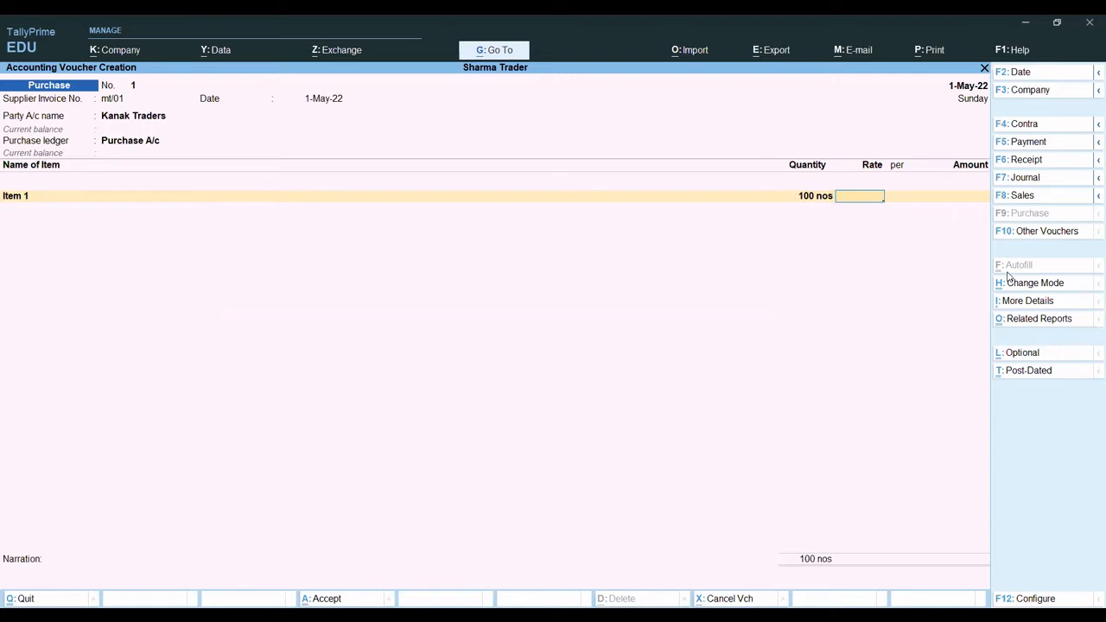
type("50")
key("Return")
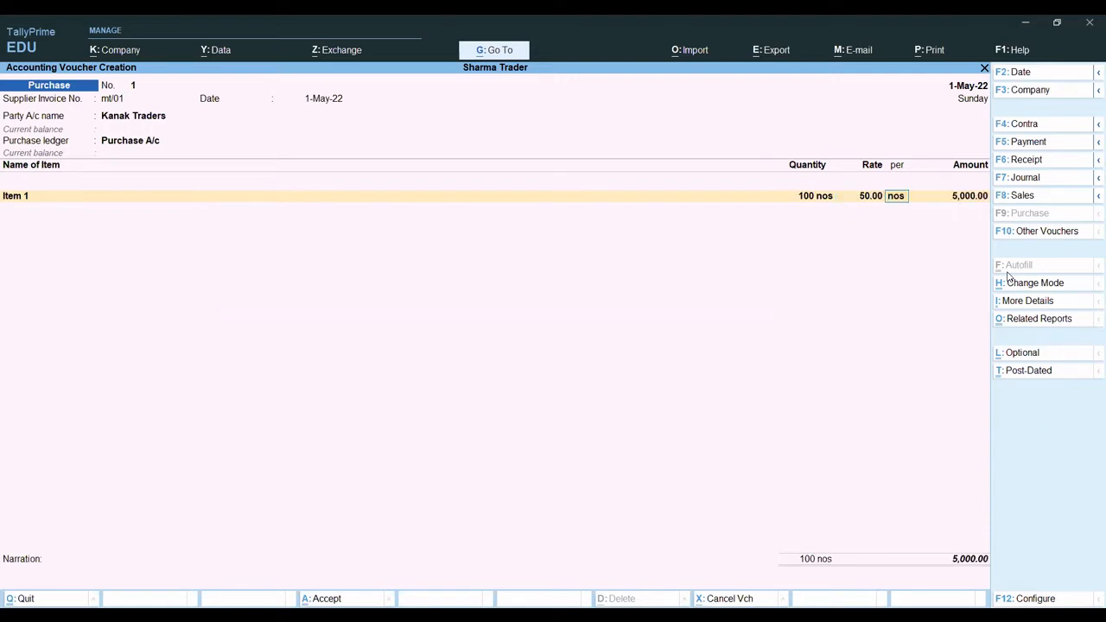
key("Return")
key("Return")
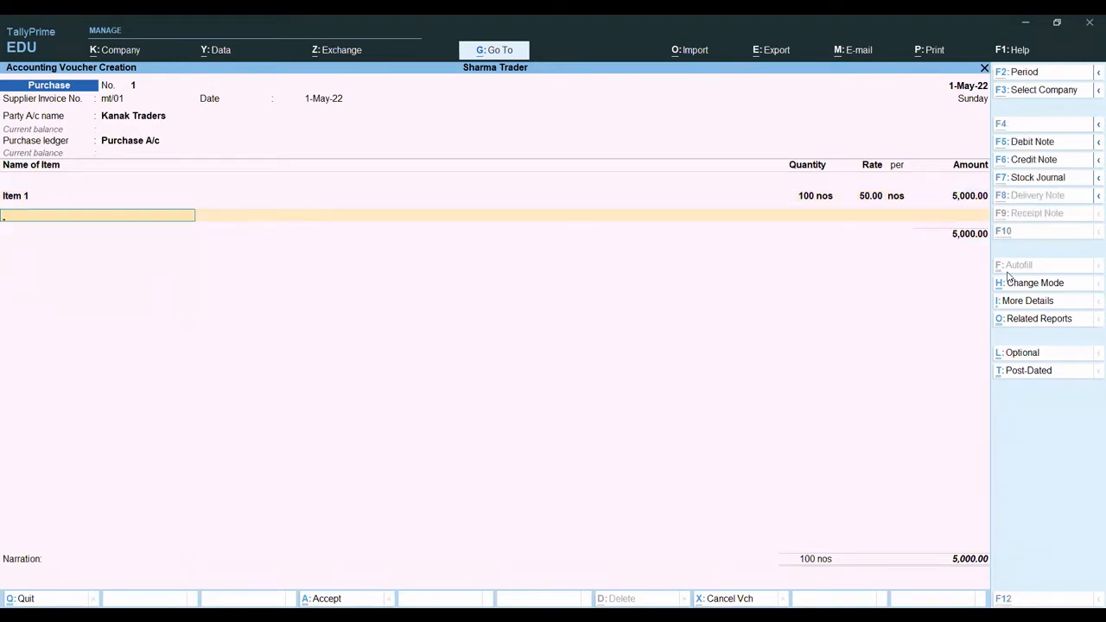
- Create a second stock item named Item 2 under Primary with the unit nos, and add it to the voucher
key("alt+c")
type("Item")
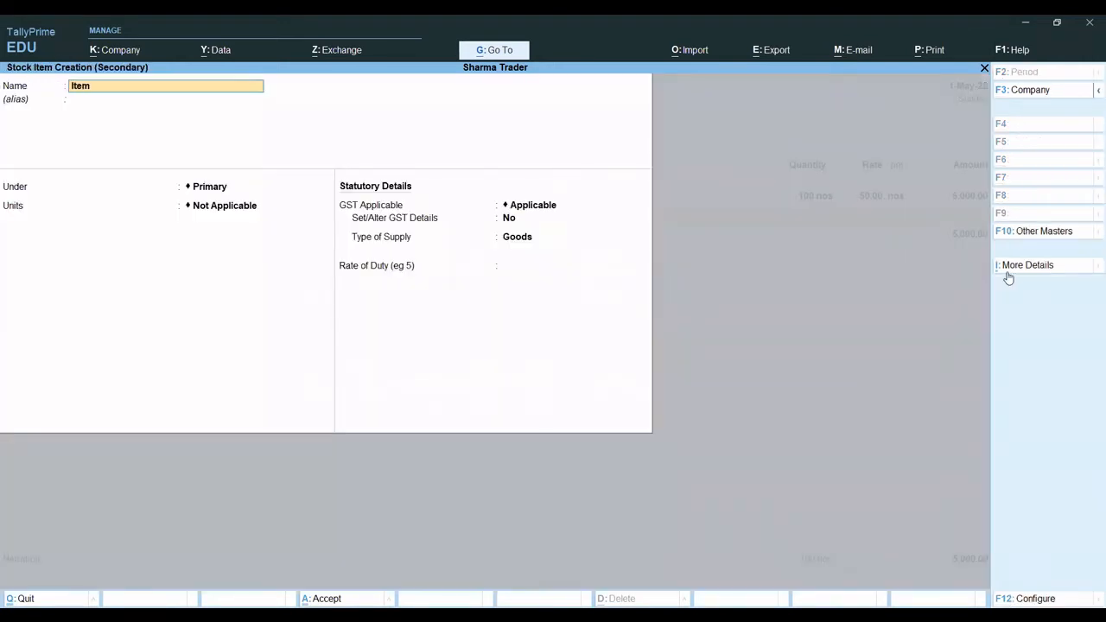
type(" 2")
key("Return")
key("Return")
key("Return")
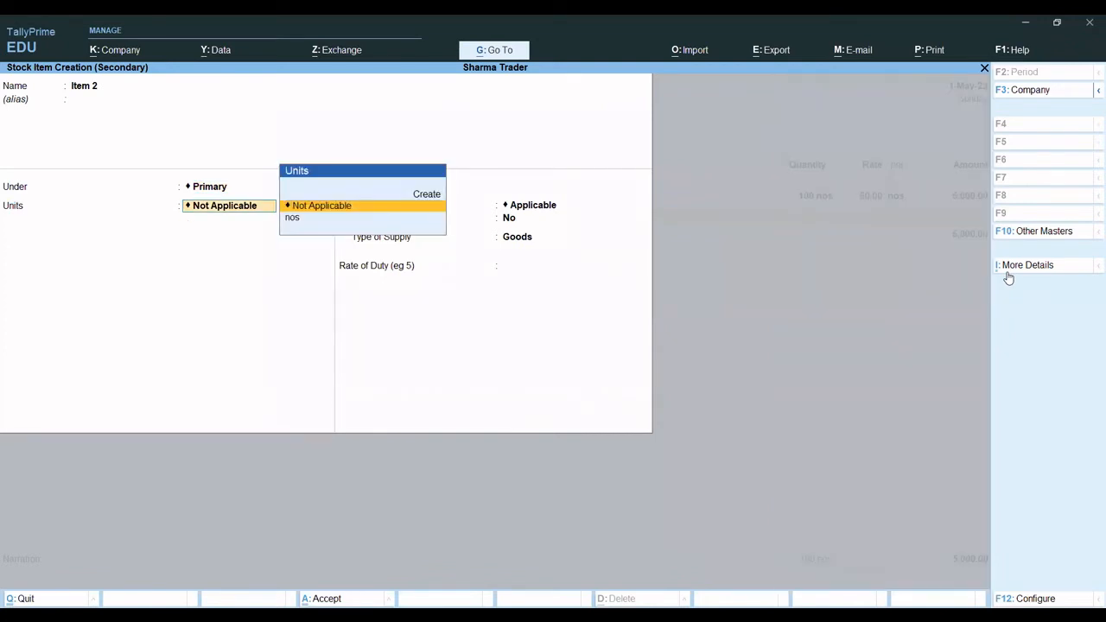
key("Down")
key("Return")
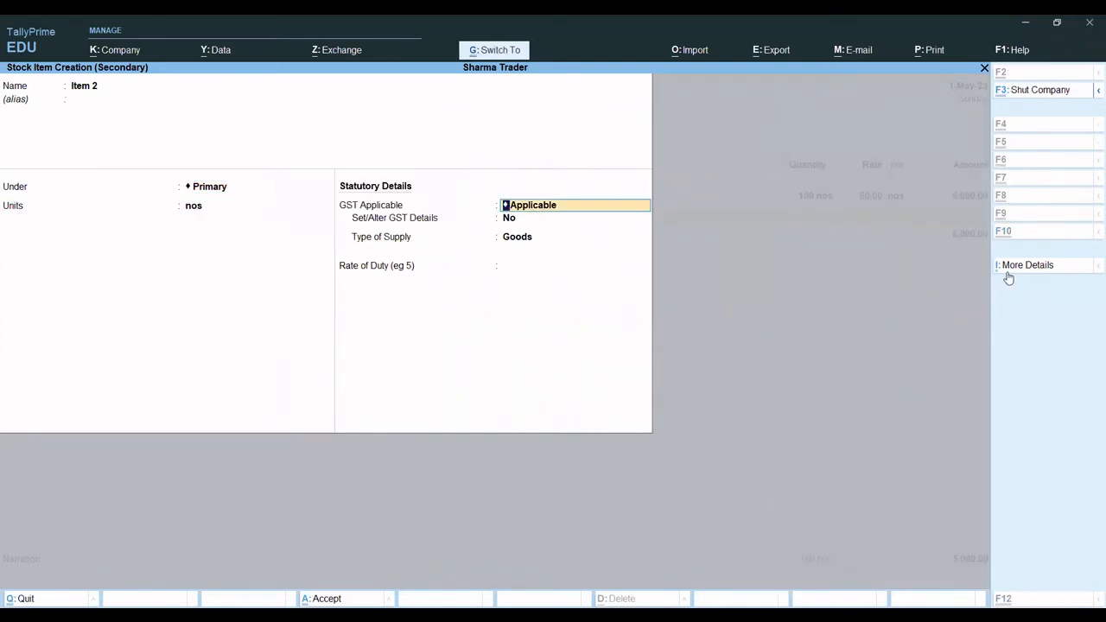
key("ctrl+a")
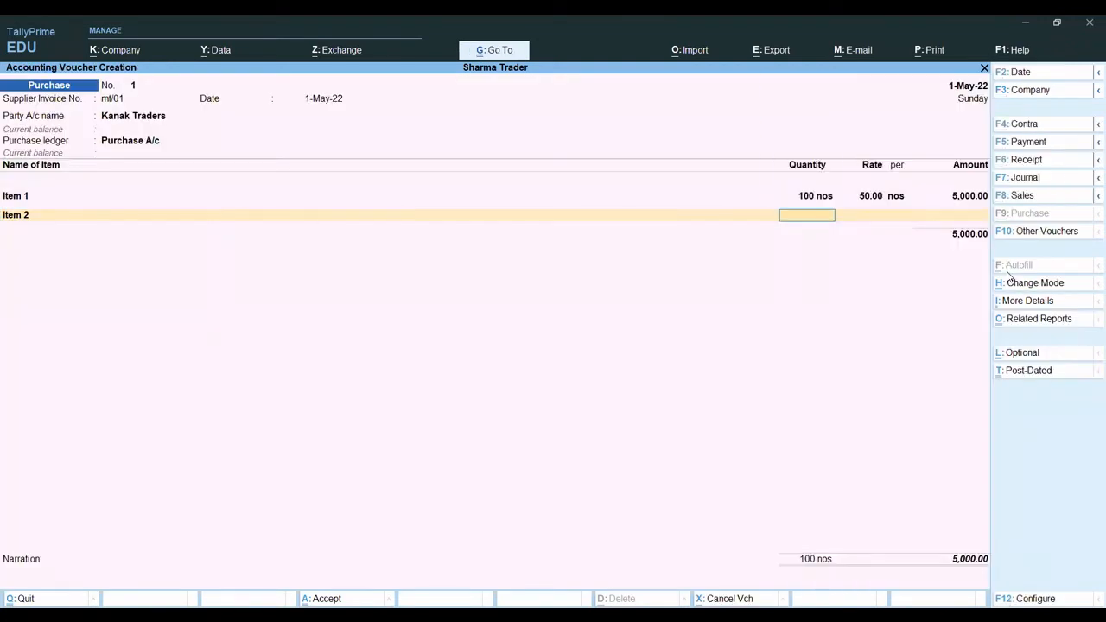
- Enter a quantity of 150 nos at a rate of 80 for Item 2
type("150")
key("Return")
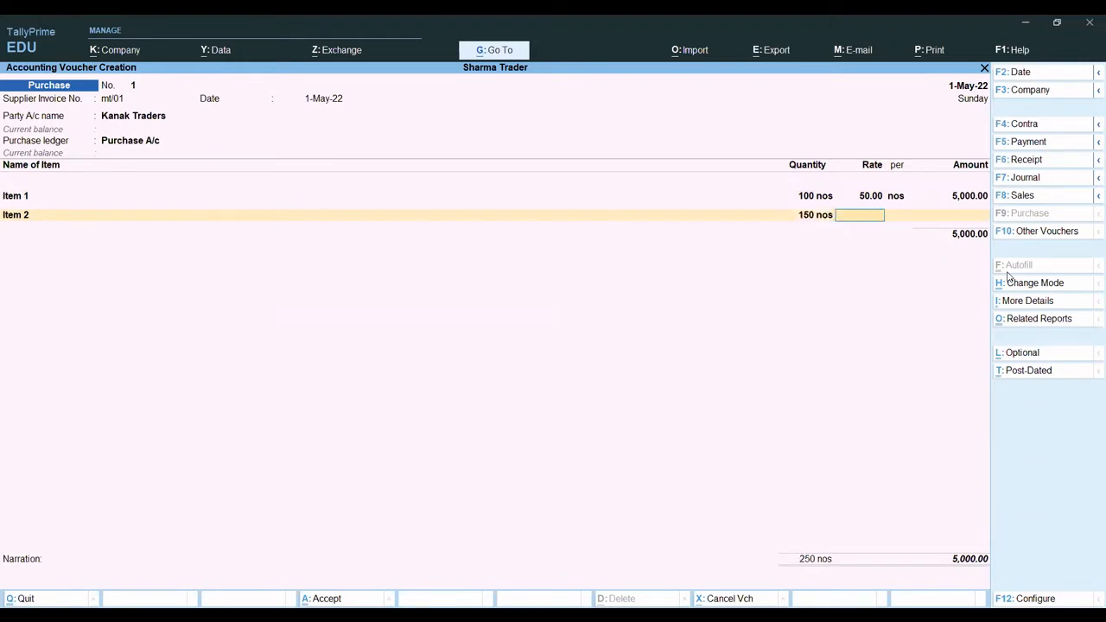
type("80")
key("Return")
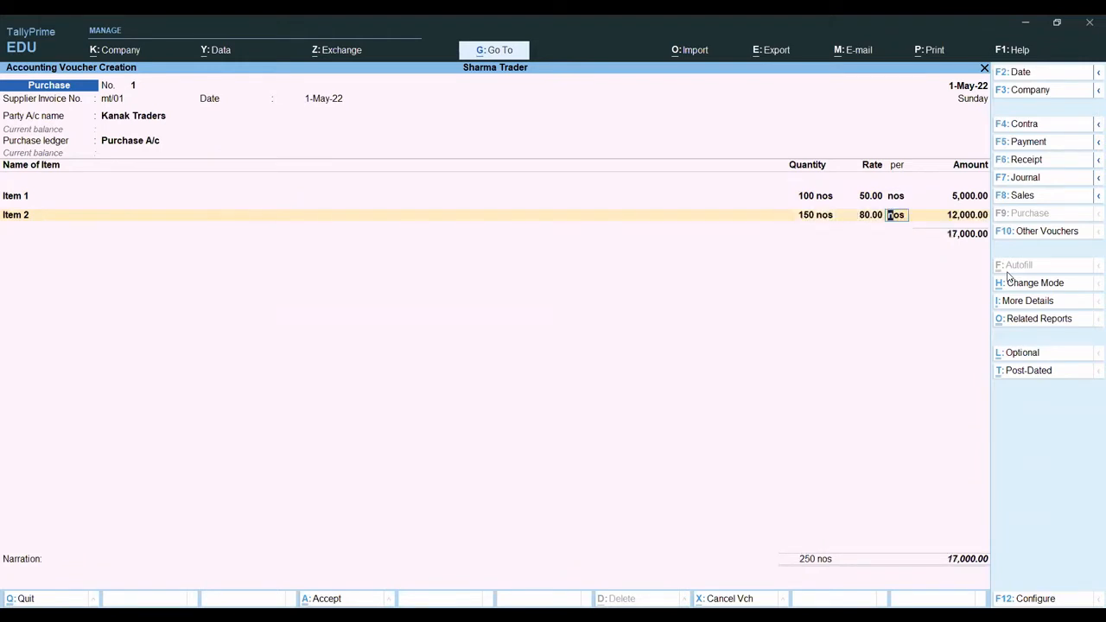
- End the item list after Item 2 and open the bill-wise details for Kanak Traders
key("Return")
key("Return")
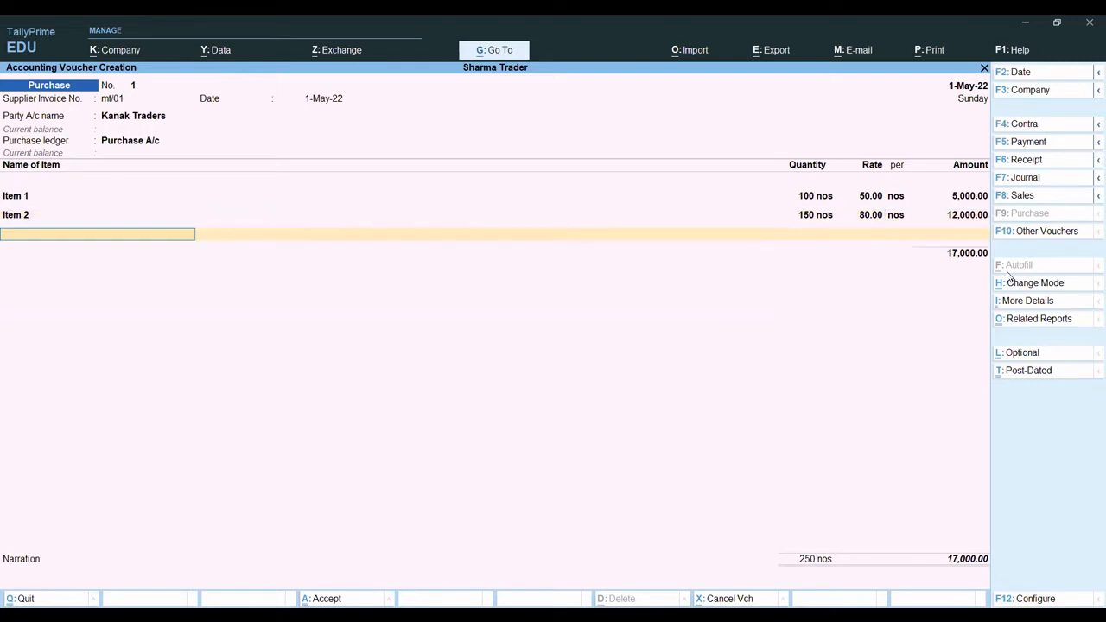
key("Return")
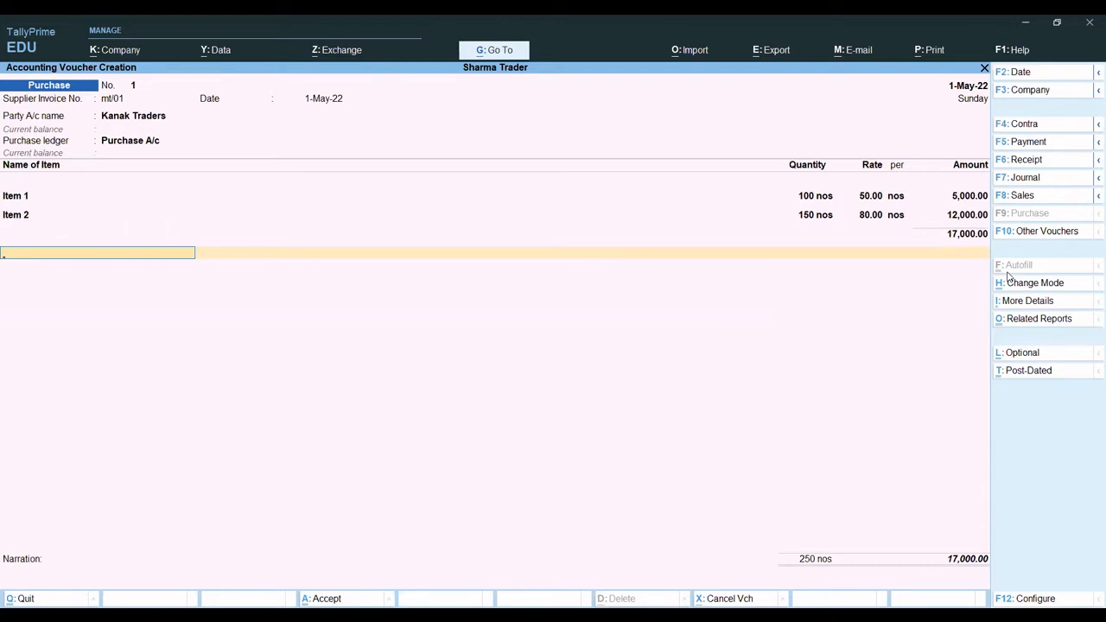
key("Return")
key("Return")
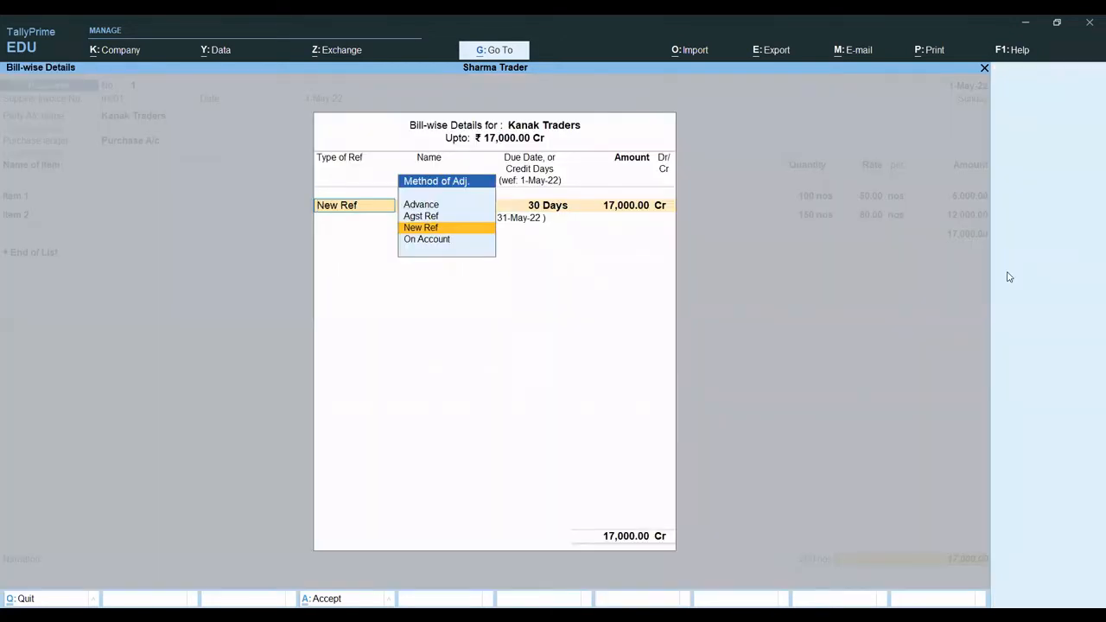
key("Escape")
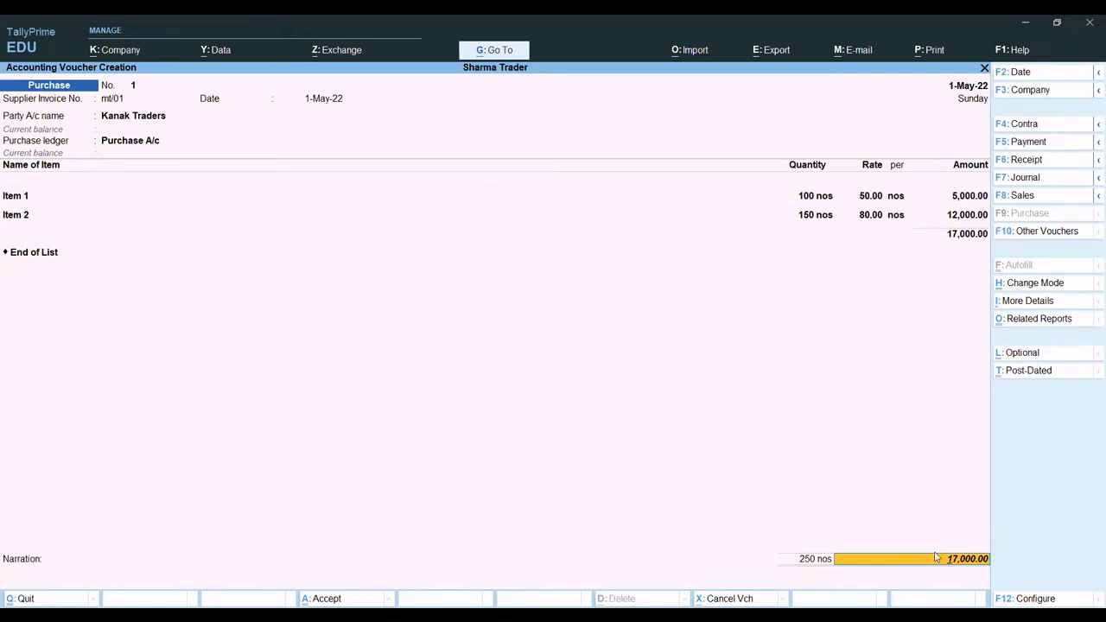
key("Return")
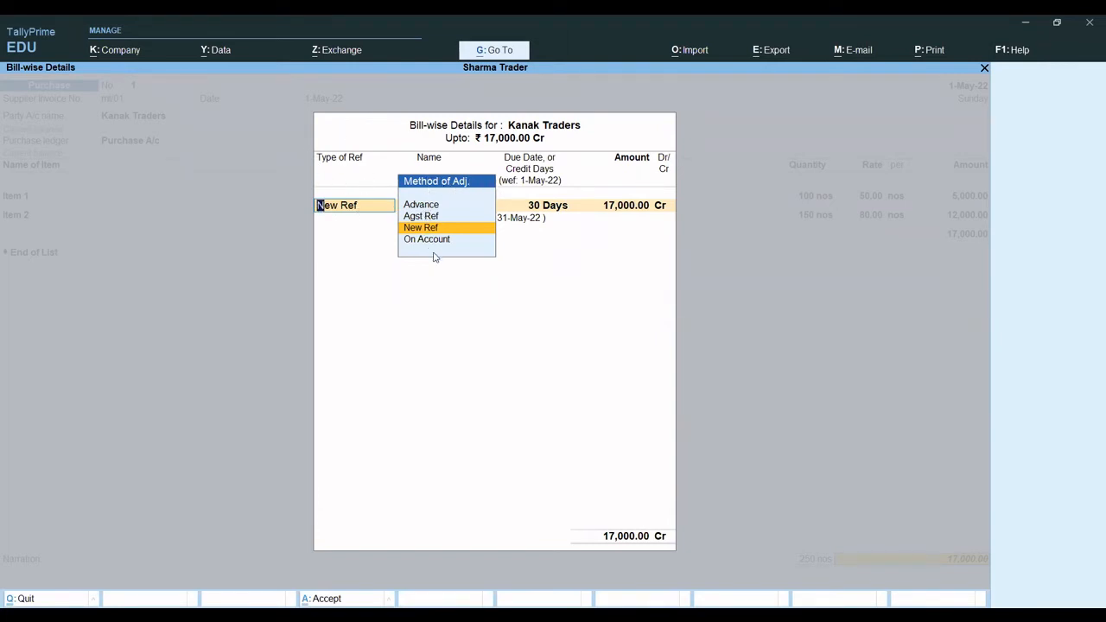
- Examine the bill reference types Advance, Agst Ref, New Ref and On Account in the bill-wise details
key("Up")
key("Up")
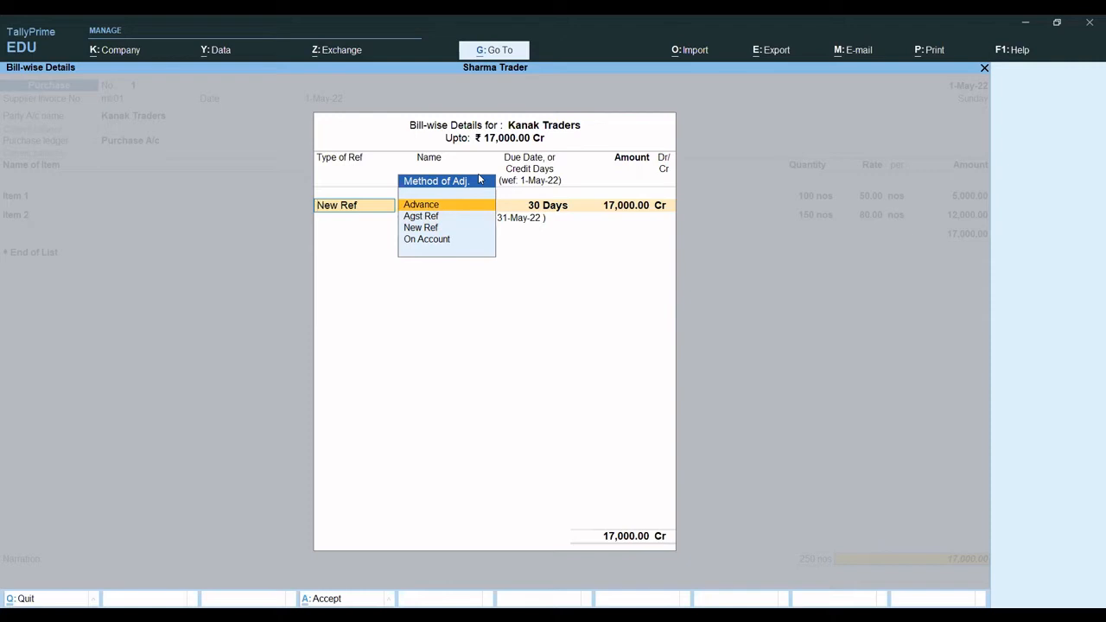
key("Down")
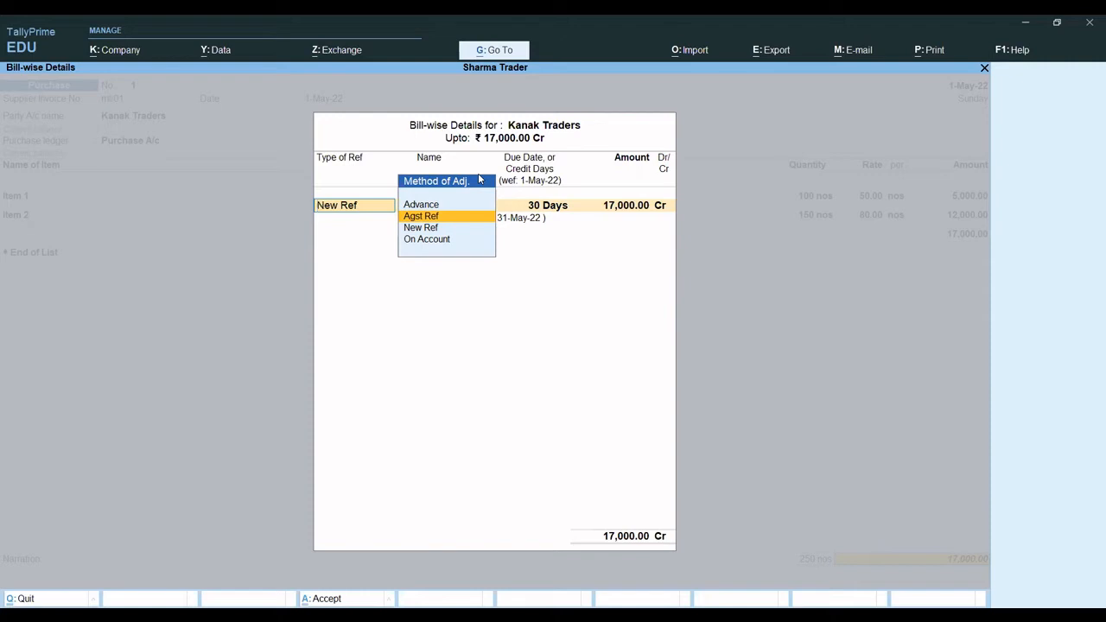
key("Down")
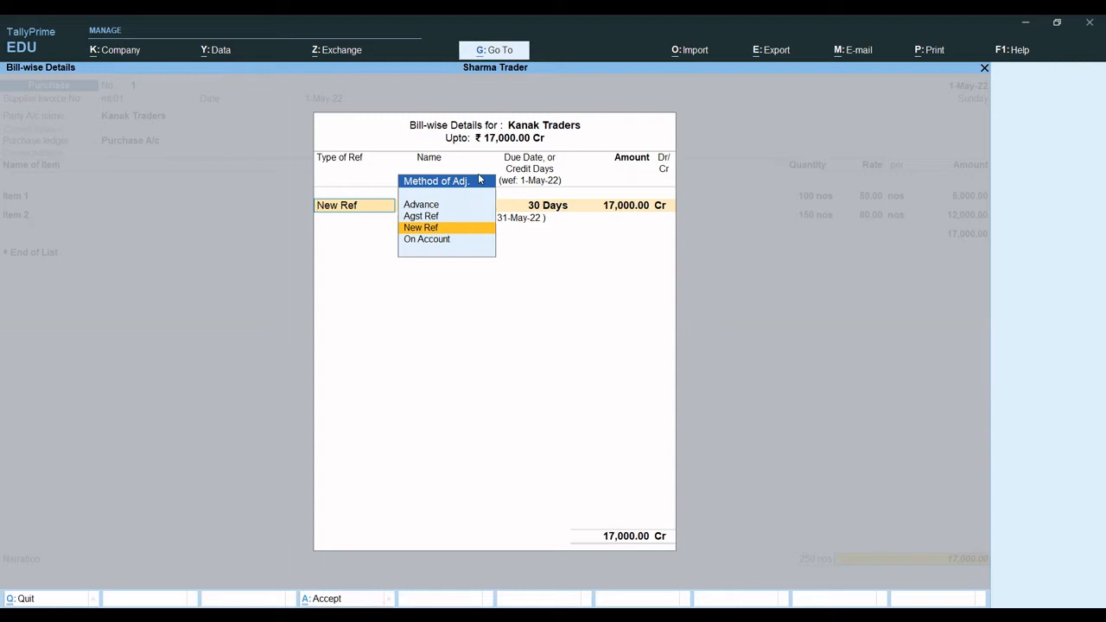
key("Down")
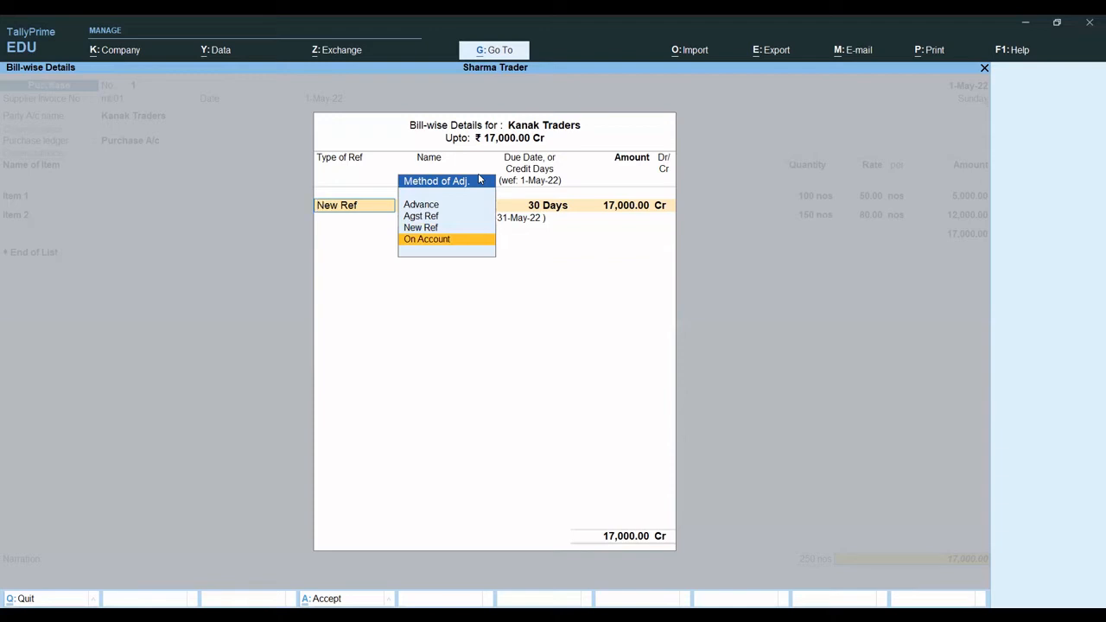
key("Up")
key("Up")
key("Down")
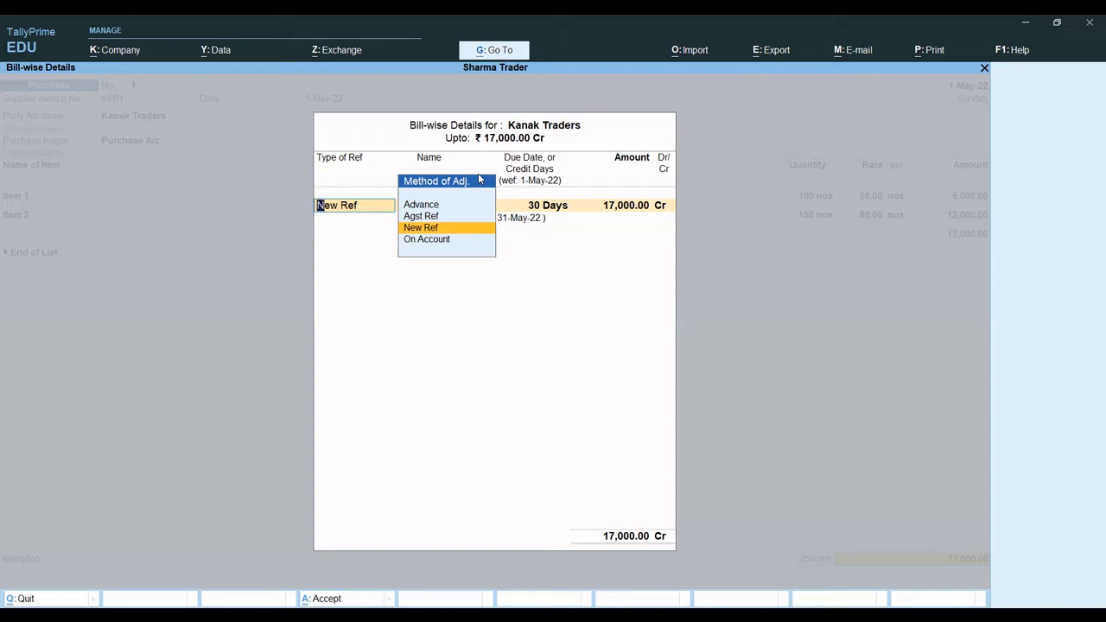
- Allocate the full purchase amount to New Ref mt/01 with 30 days' credit, and save the purchase voucher
key("Return")
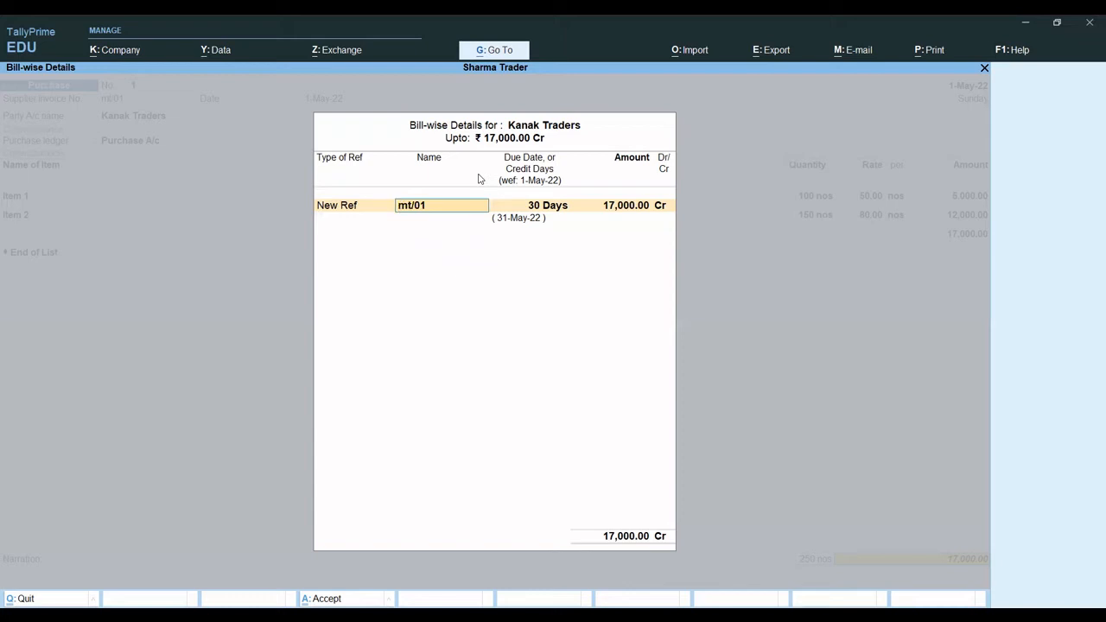
key("Return")
key("Return")
key("Return")
key("Return")
key("Return")
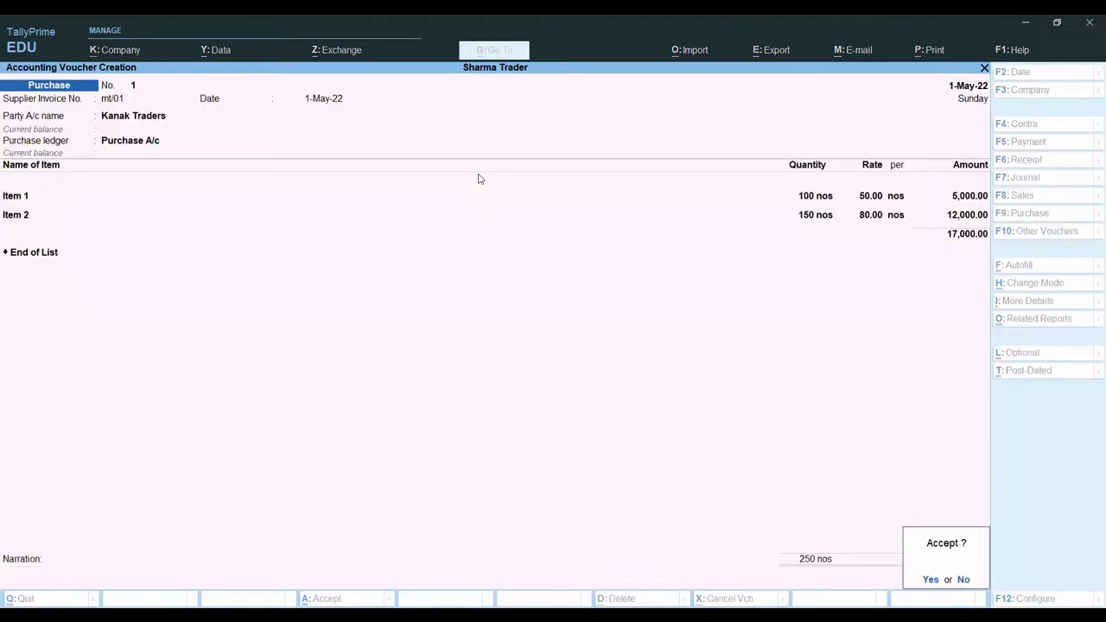
key("Return")
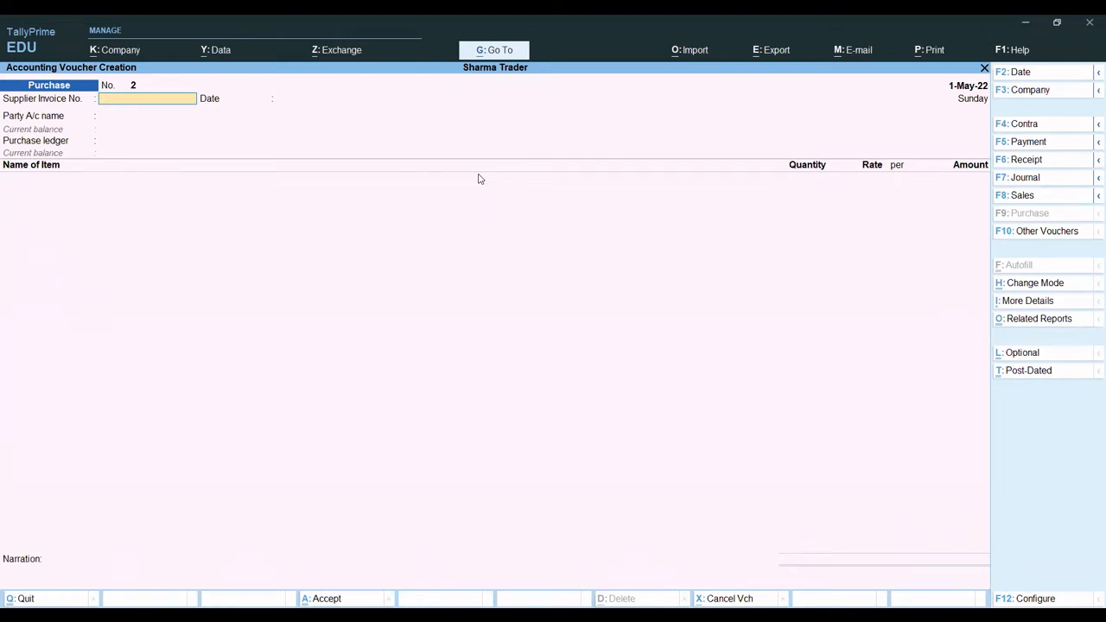
- Start a sales voucher with reference number ba/01 dated 1-May-22
key("F8")
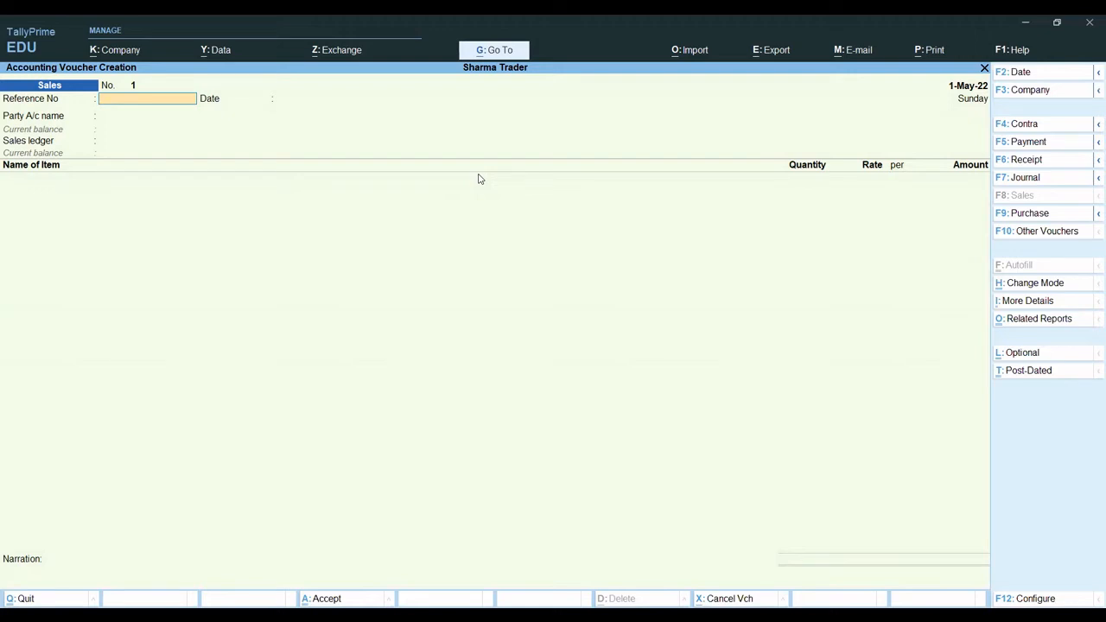
type("ba/01")
key("Return")
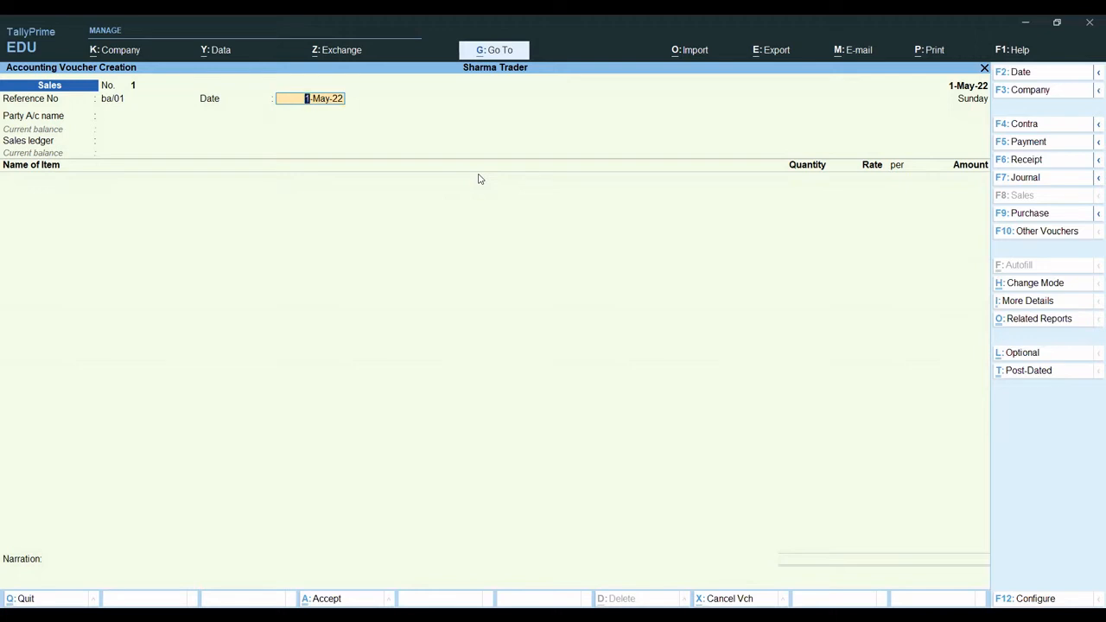
key("Return")
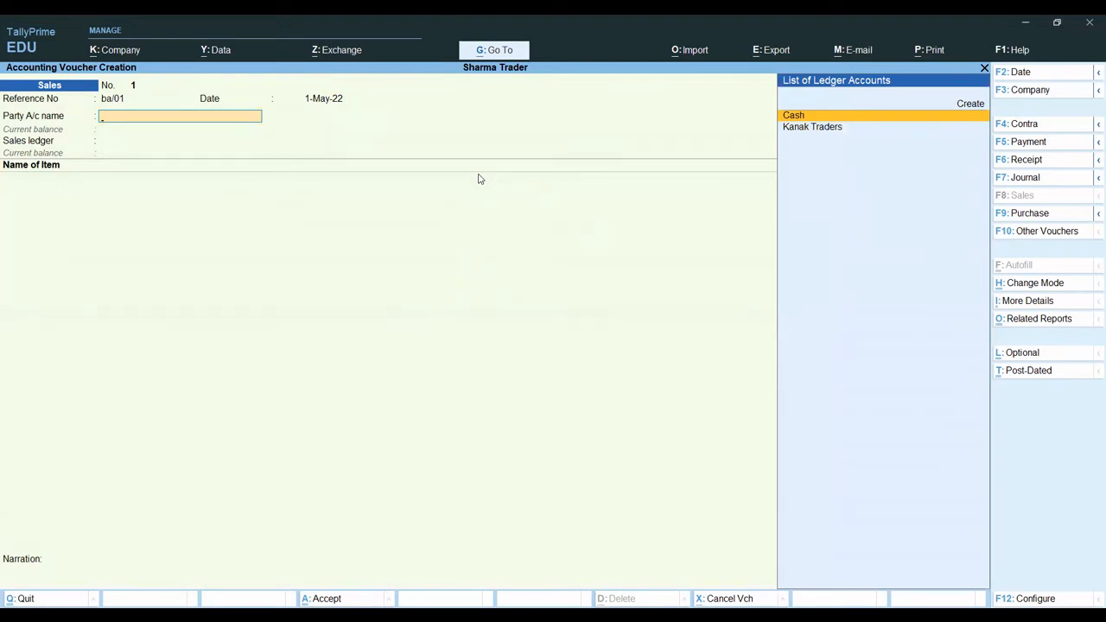
- Create a party ledger named Dk Traders under the Sundry Debtors group from the sales voucher
key("alt+c")
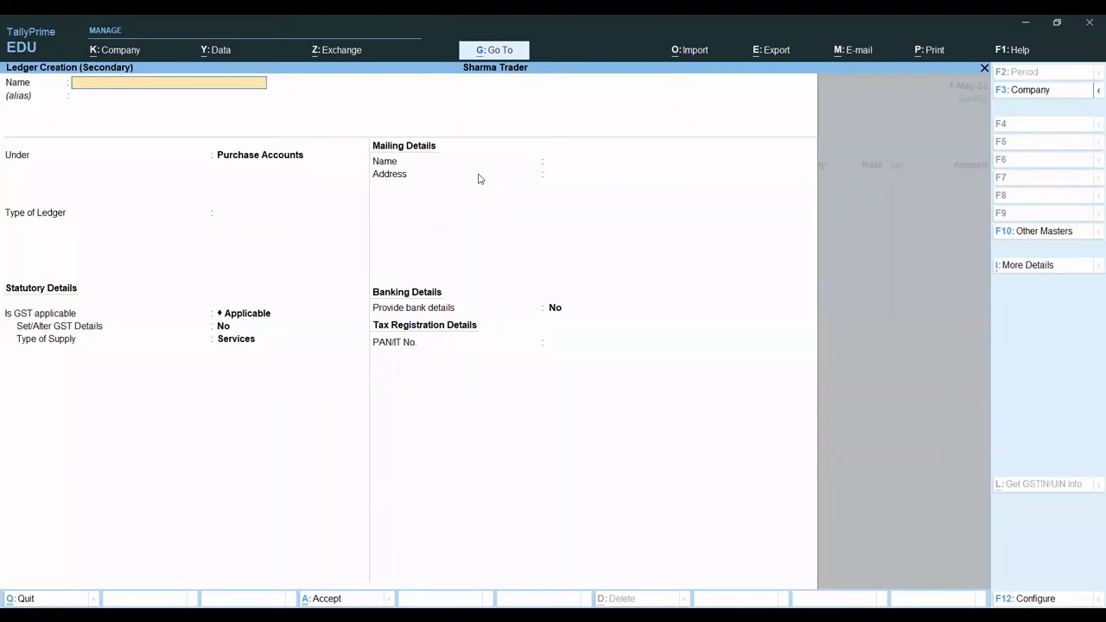
type("Dk Traders")
key("Return")
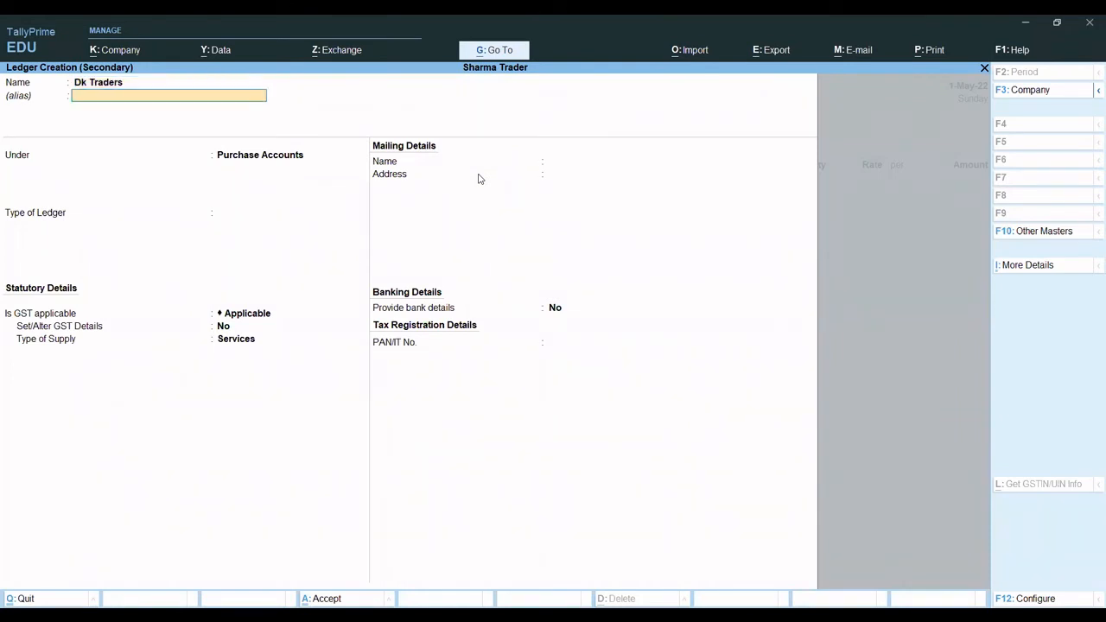
key("Return")
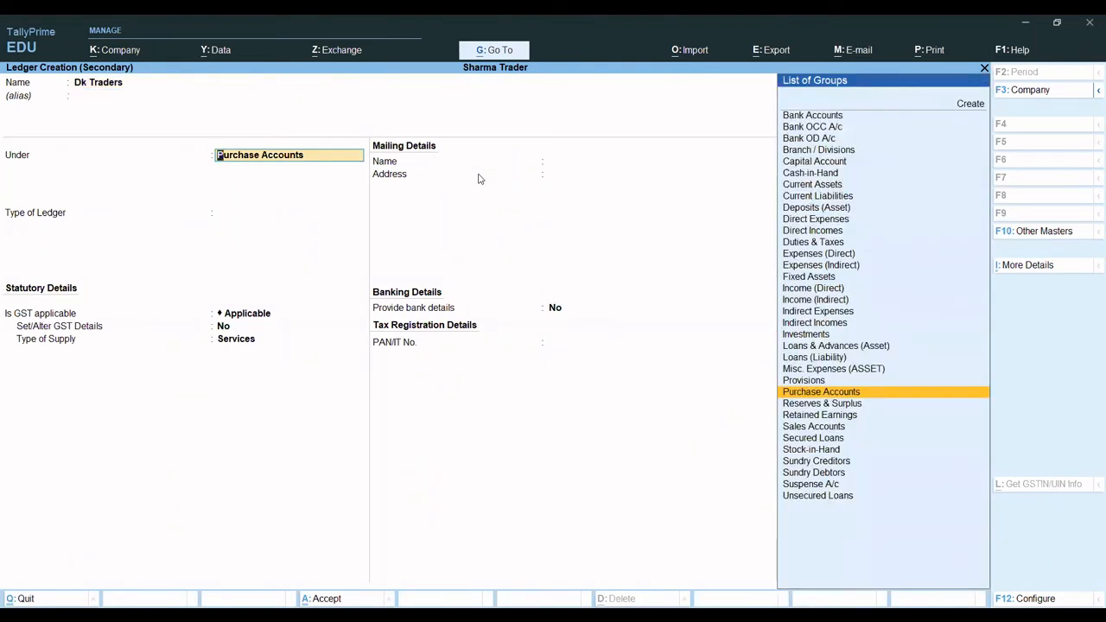
type("S")
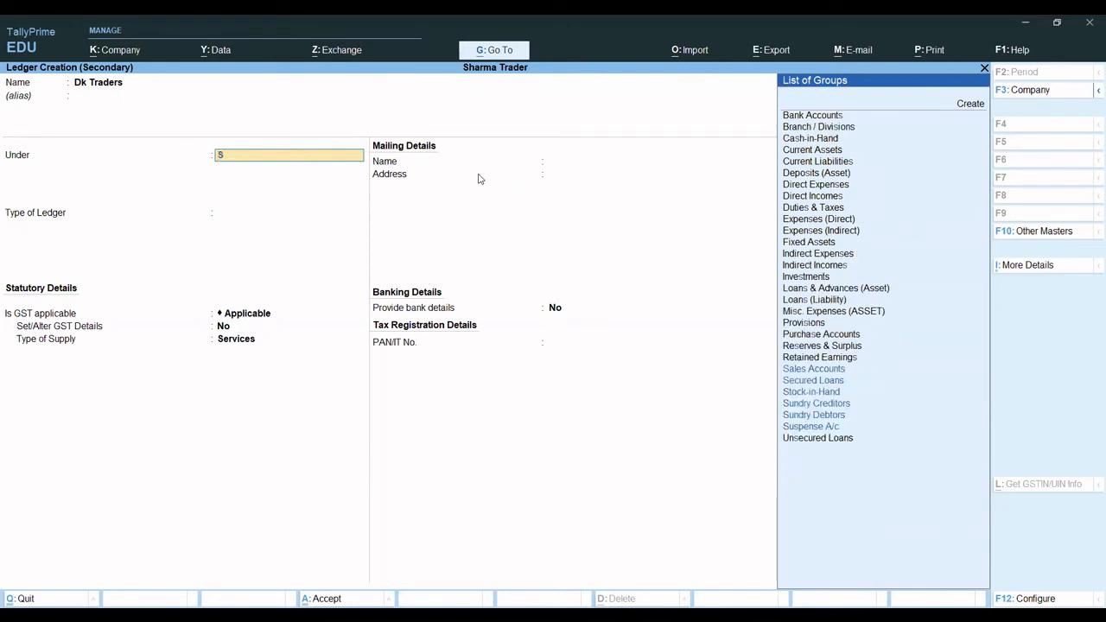
type("un")
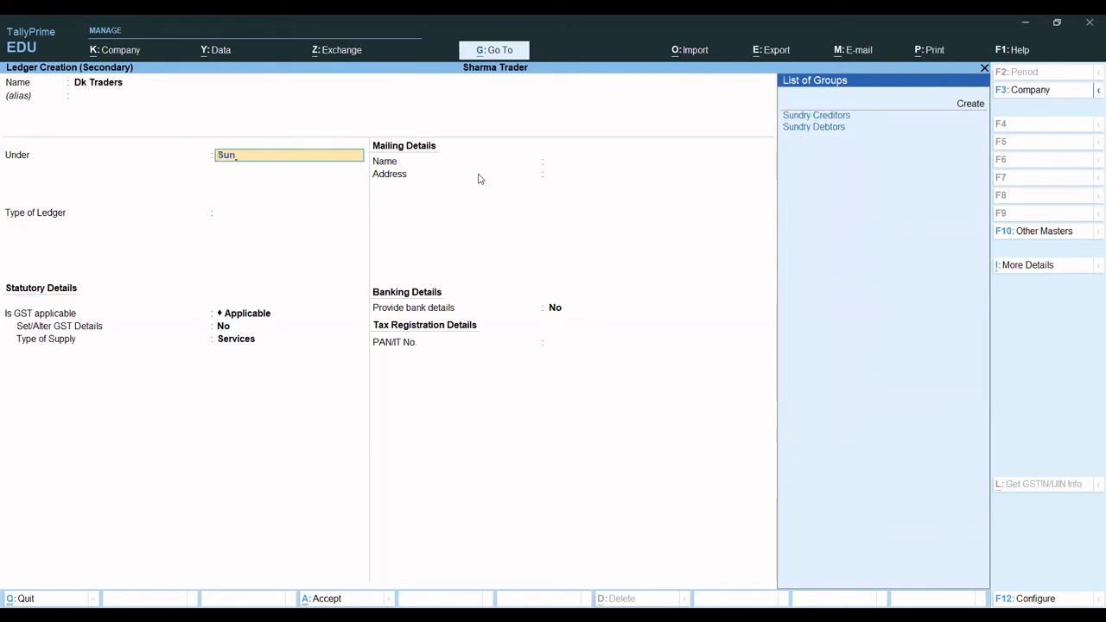
key("Down")
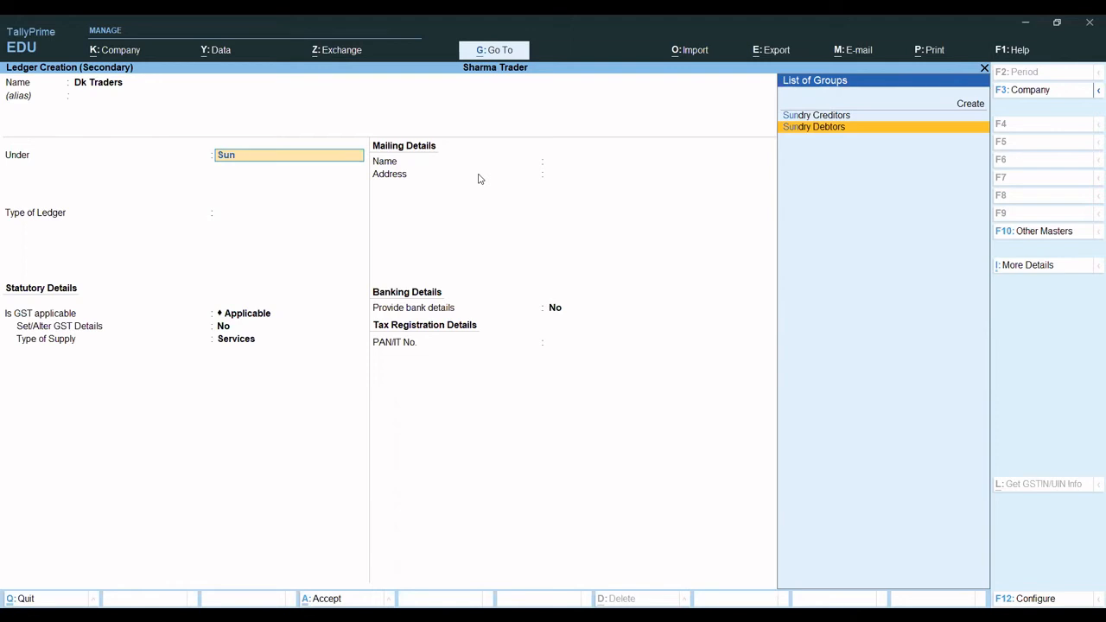
key("Return")
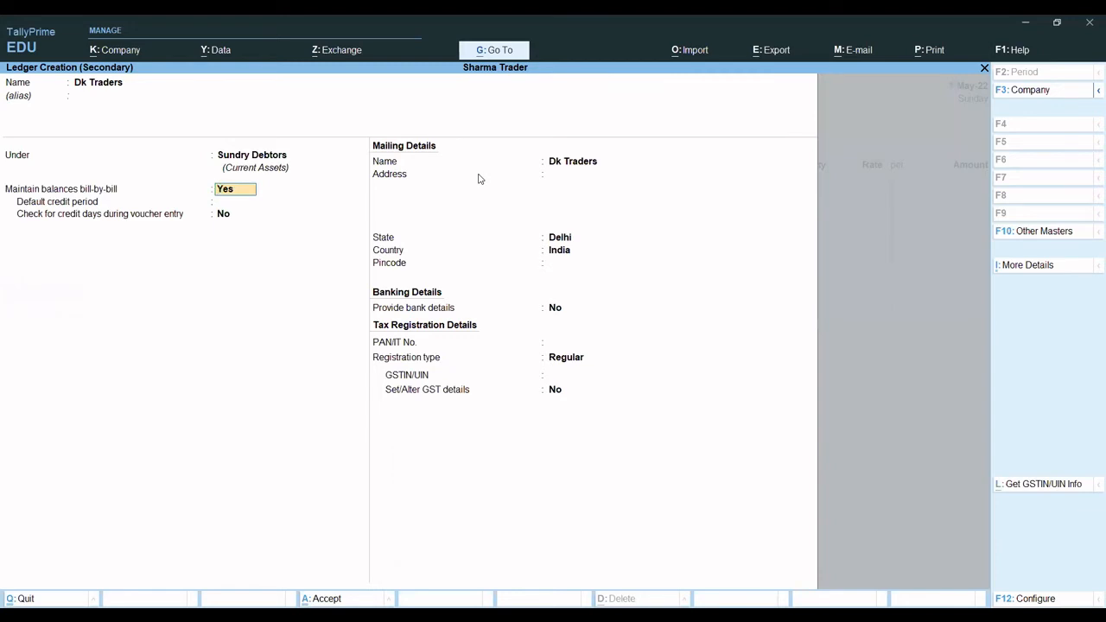
- Keep bill-by-bill balances on for Dk Traders, set a 30-day default credit period, and enable checking credit days during voucher entry
key("Return")
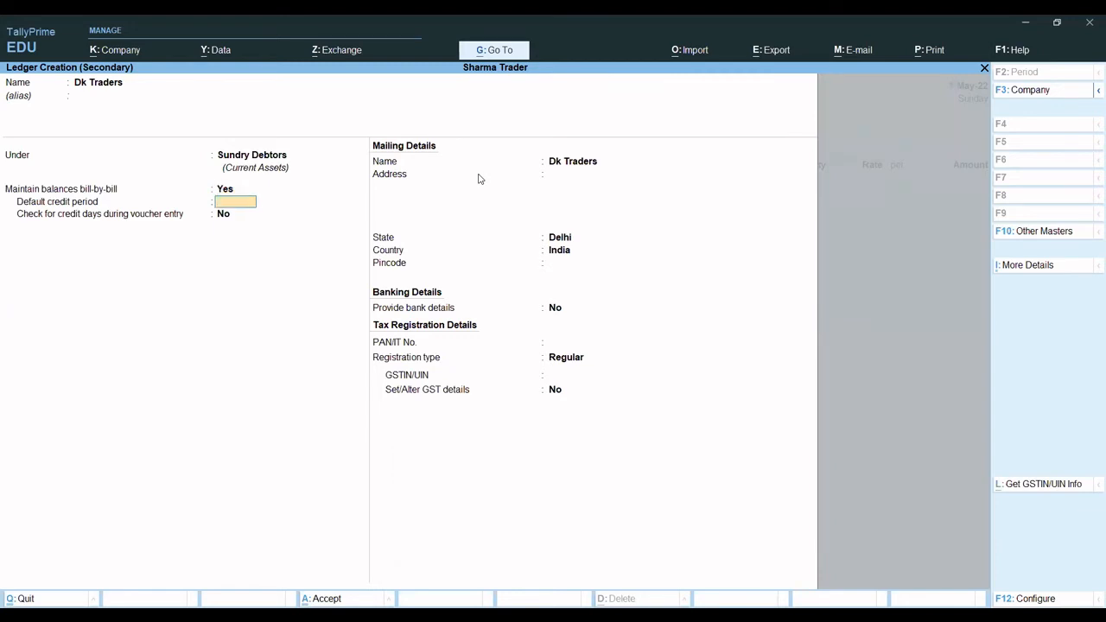
type("30")
key("Return")
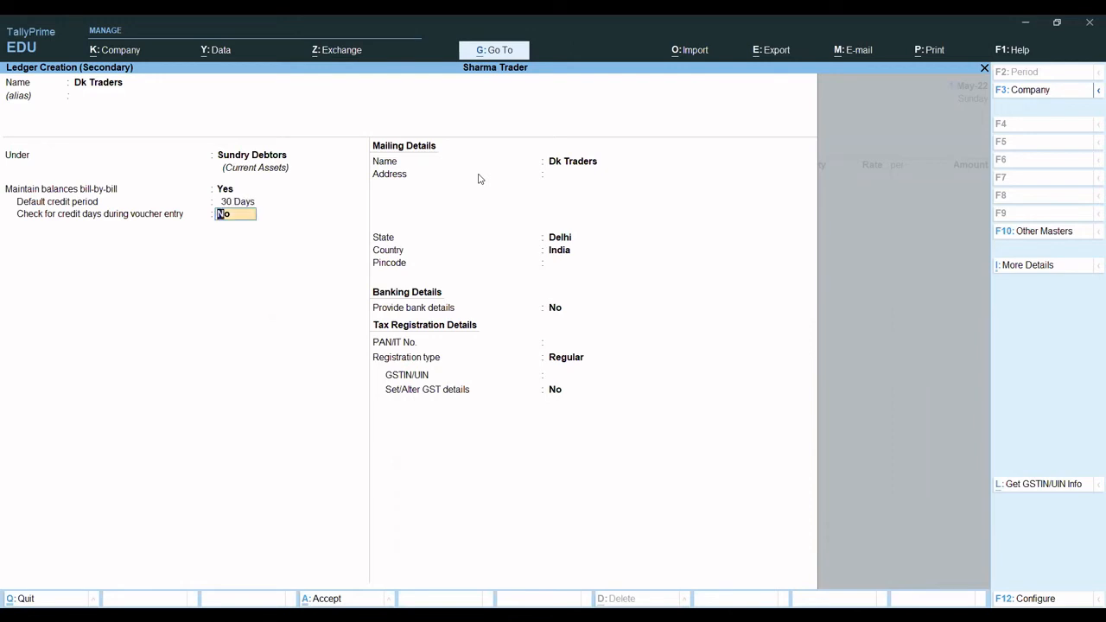
type("y")
key("Return")
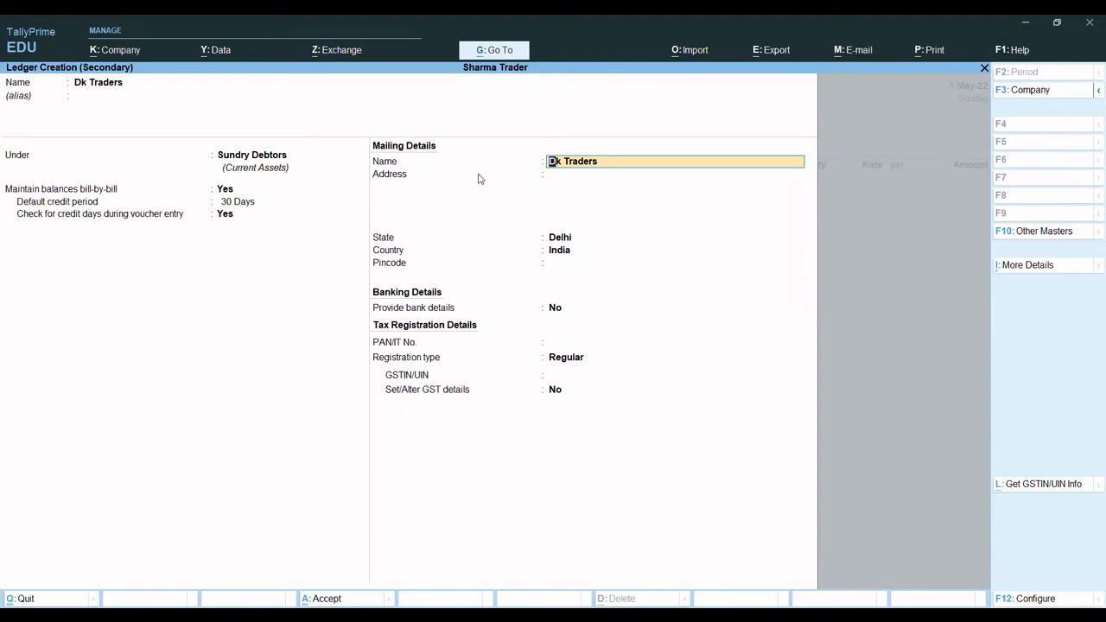
- Save the Dk Traders ledger as the voucher's party and accept its dispatch and party details without additions
key("ctrl+a")
key("Return")
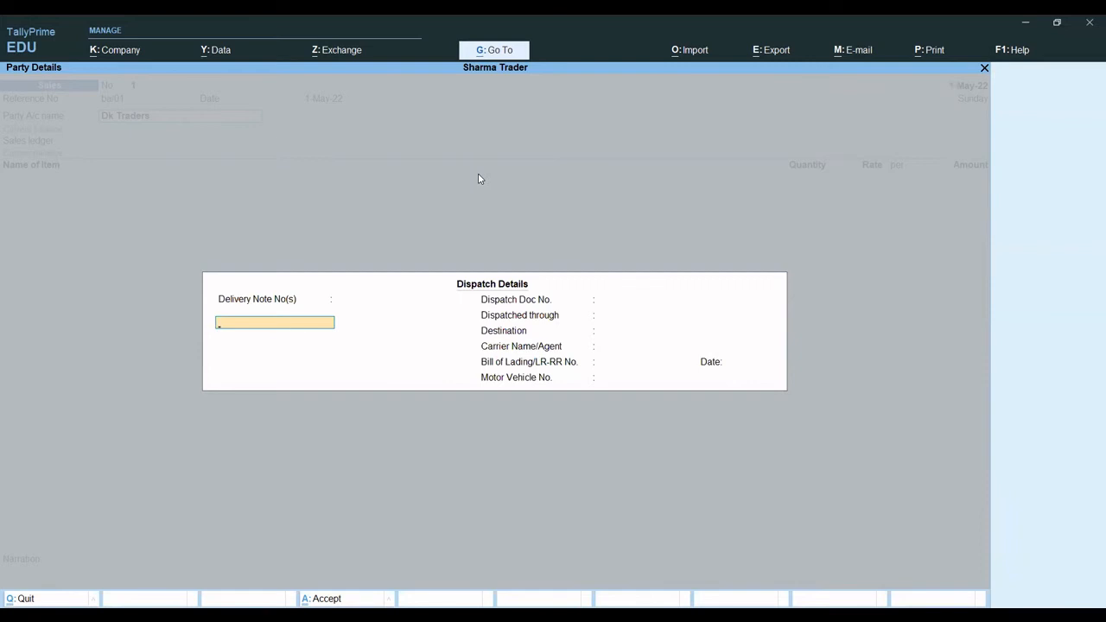
key("ctrl+a")
key("ctrl+a")
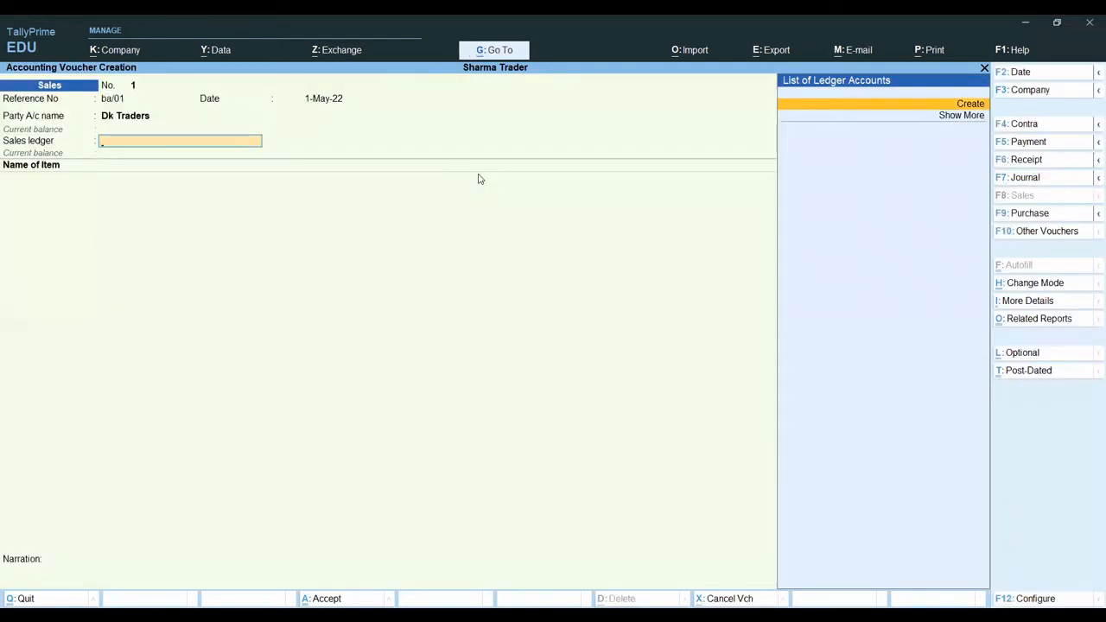
- Begin a new sales ledger named Sales and place it under Sales Accounts
key("Return")
type("Sales")
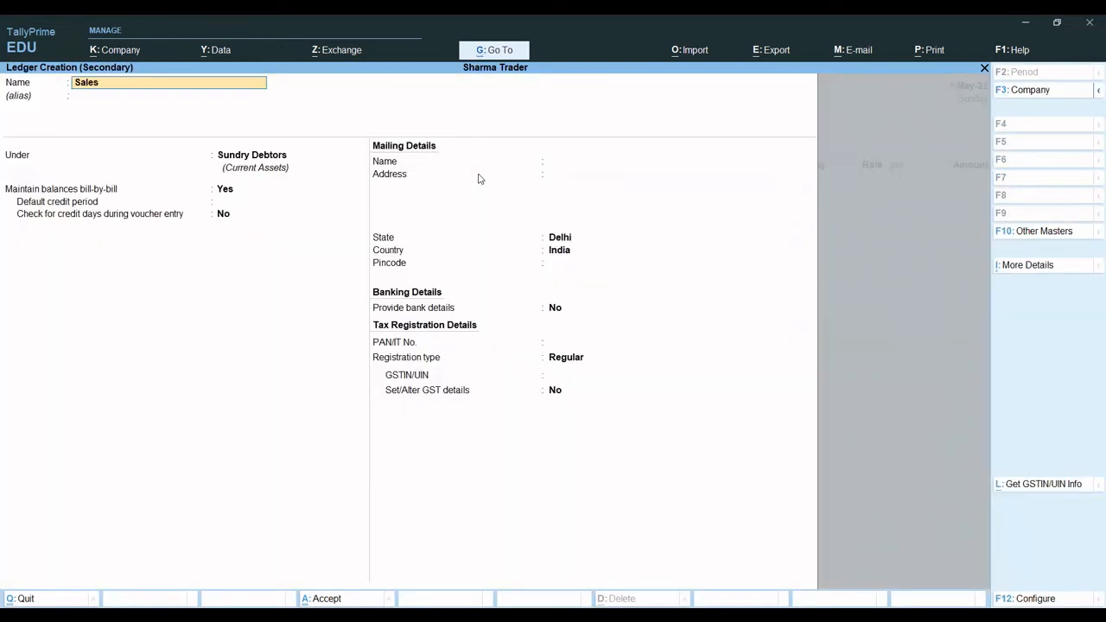
key("Return")
key("Return")
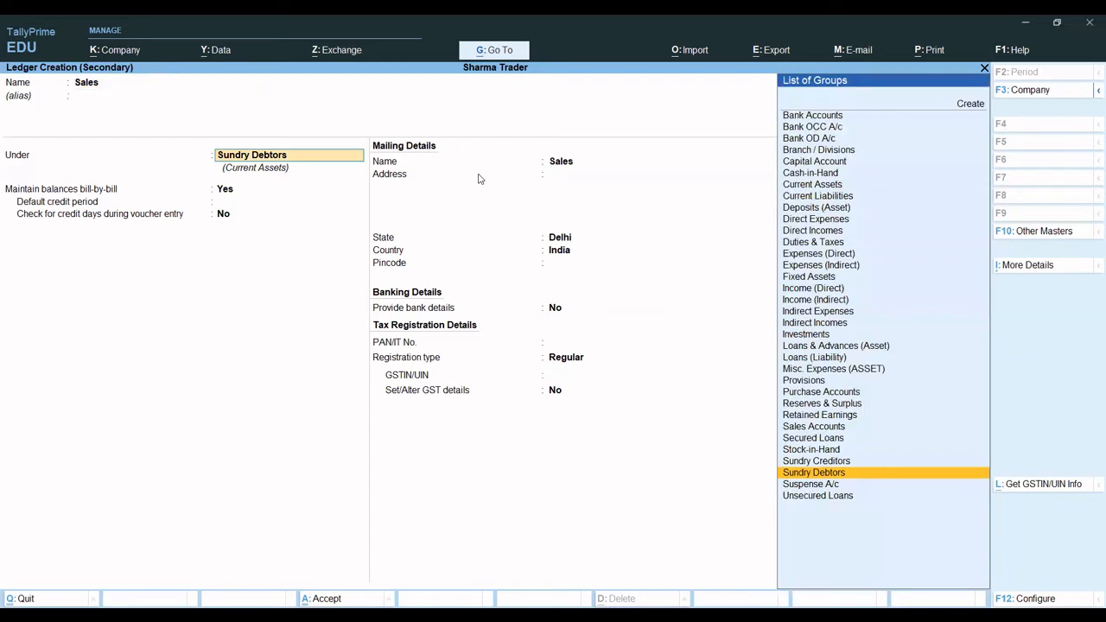
type("Sa")
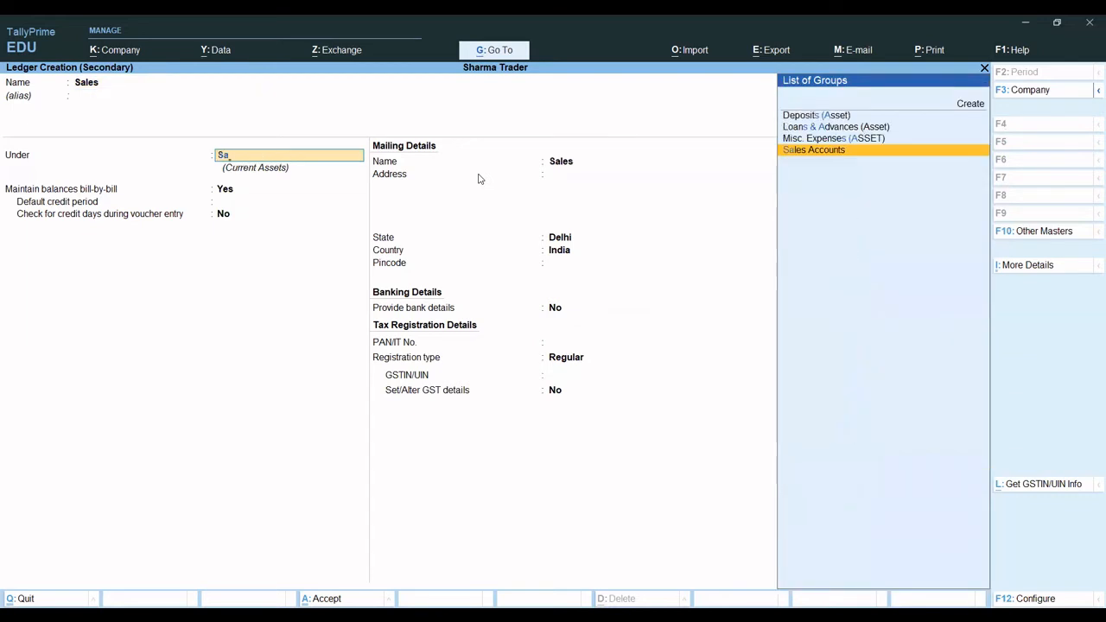
key("Return")
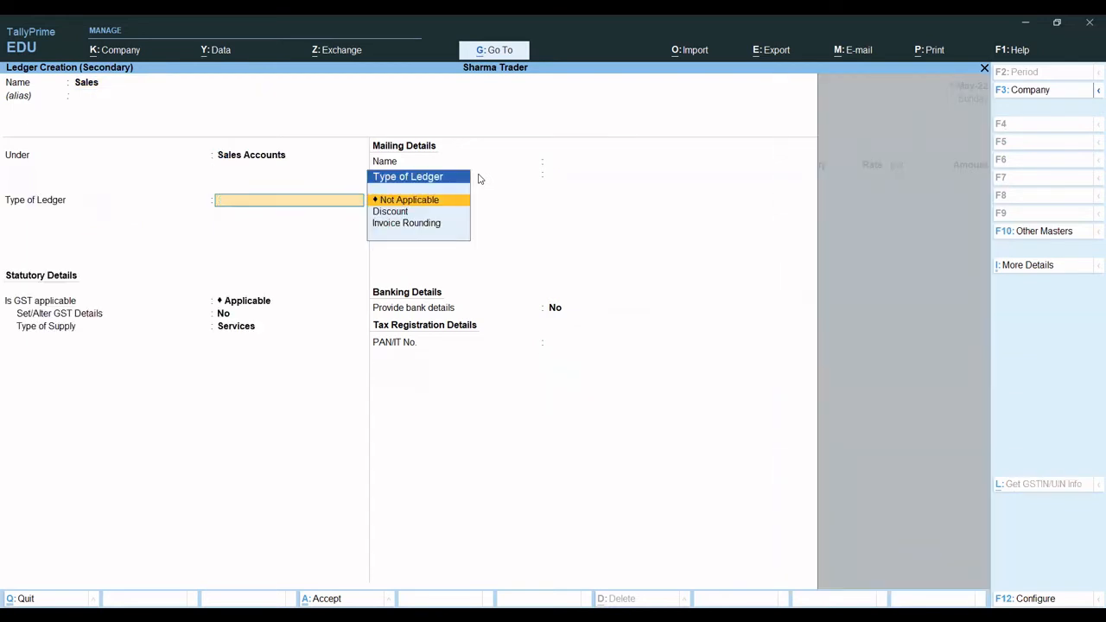
- Check the Sales ledger's additional details for whether inventory values are affected
left_click(1014, 274)
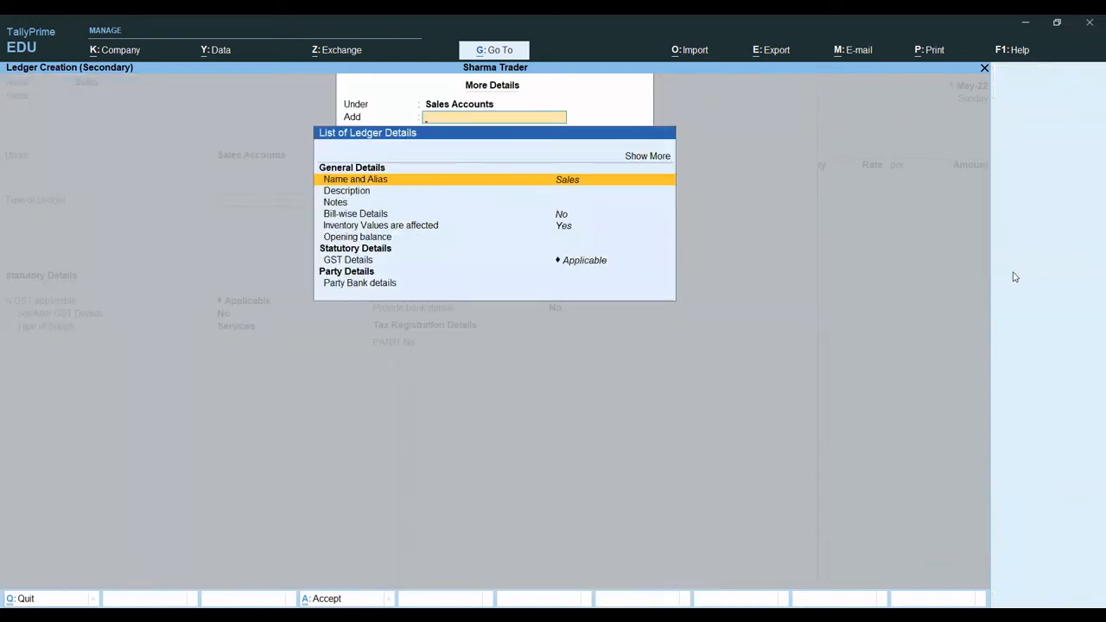
key("Down")
key("Down")
key("Down")
key("Down")
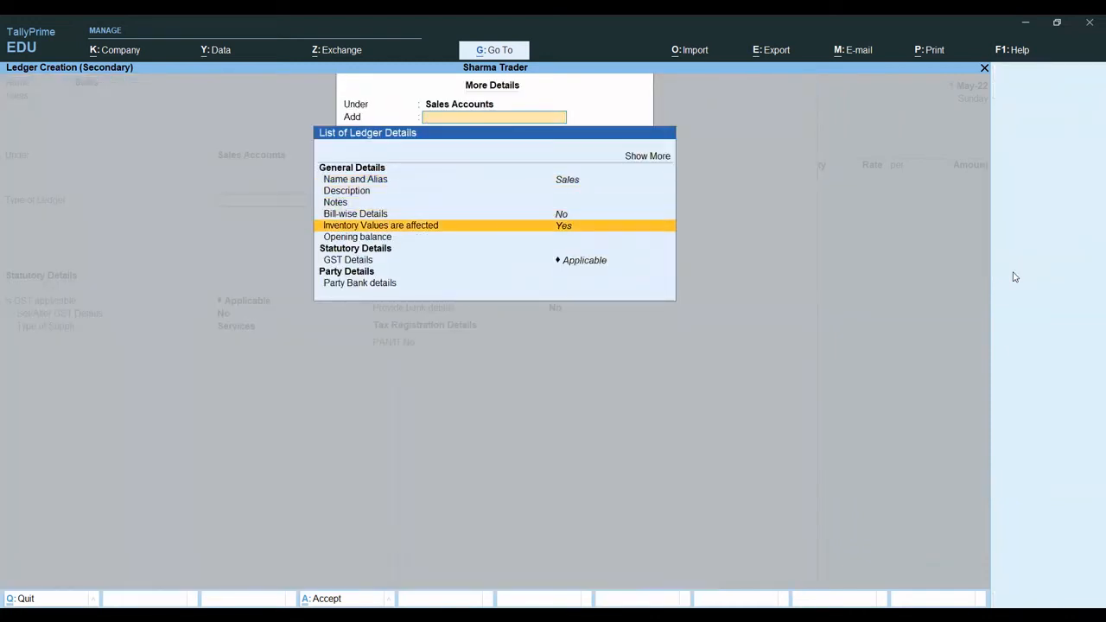
key("Escape")
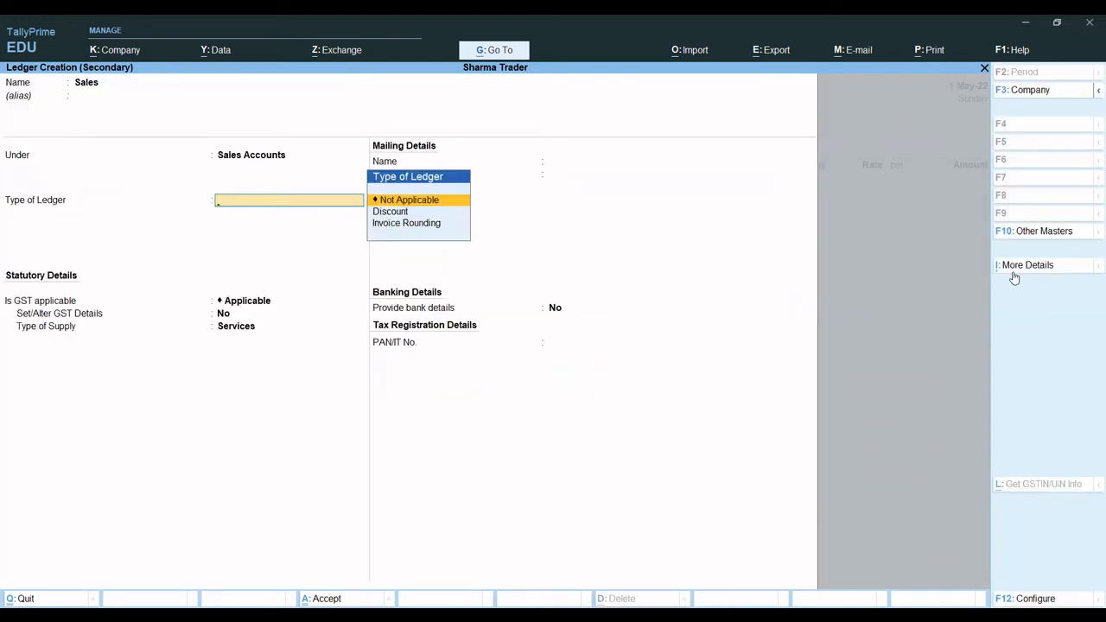
- Set the Sales ledger's type to Not Applicable, keep GST applicable, change its type of supply to Goods, and save the ledger
key("Return")
key("Return")
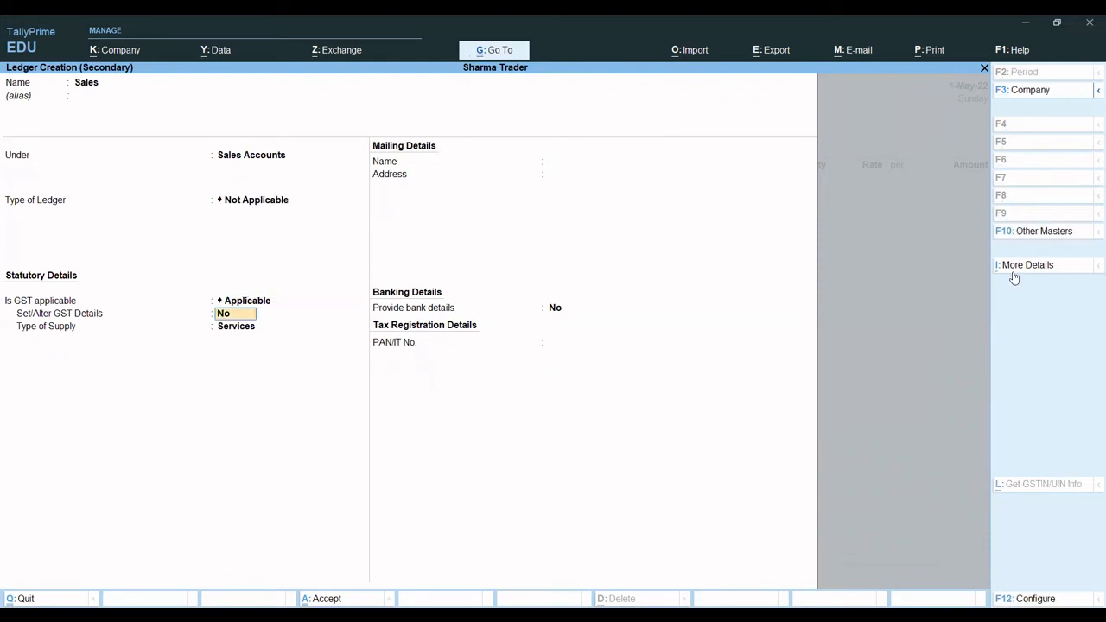
key("Return")
key("Return")
key("BackSpace")
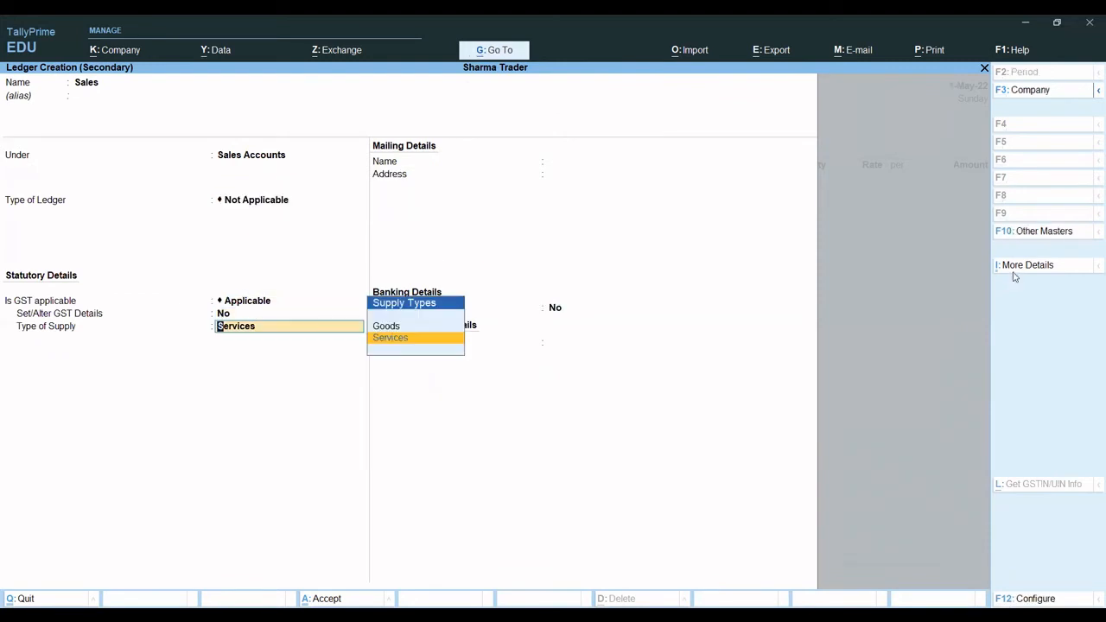
key("Return")
key("BackSpace")
key("Up")
key("Return")
key("ctrl+a")
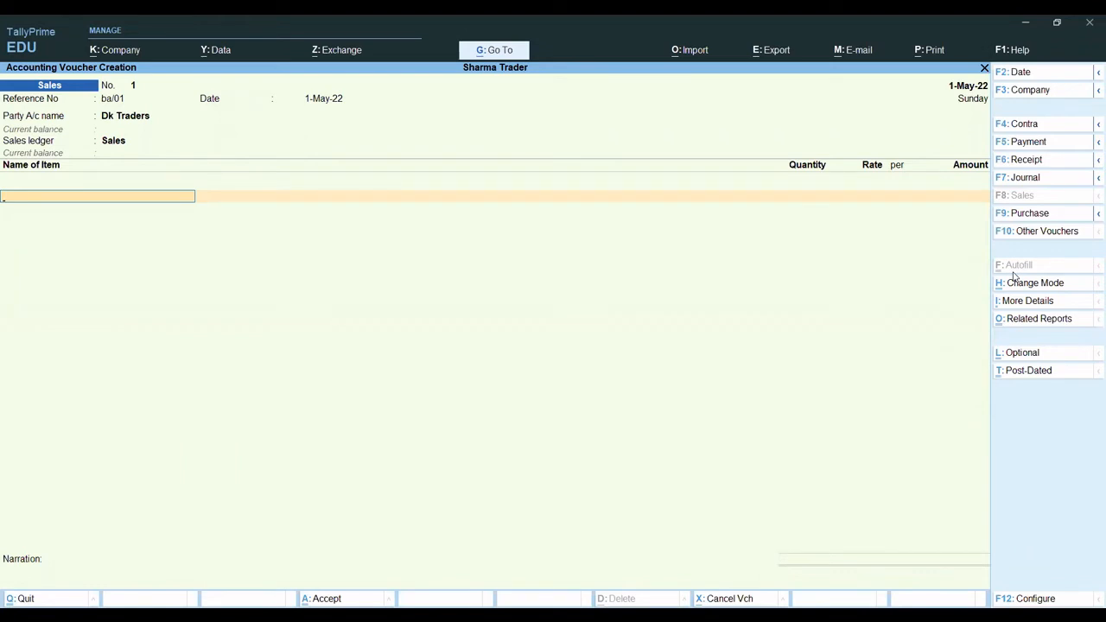
- Add Item 1 to the sales voucher with a quantity of 50 nos at a rate of 60
type("It")
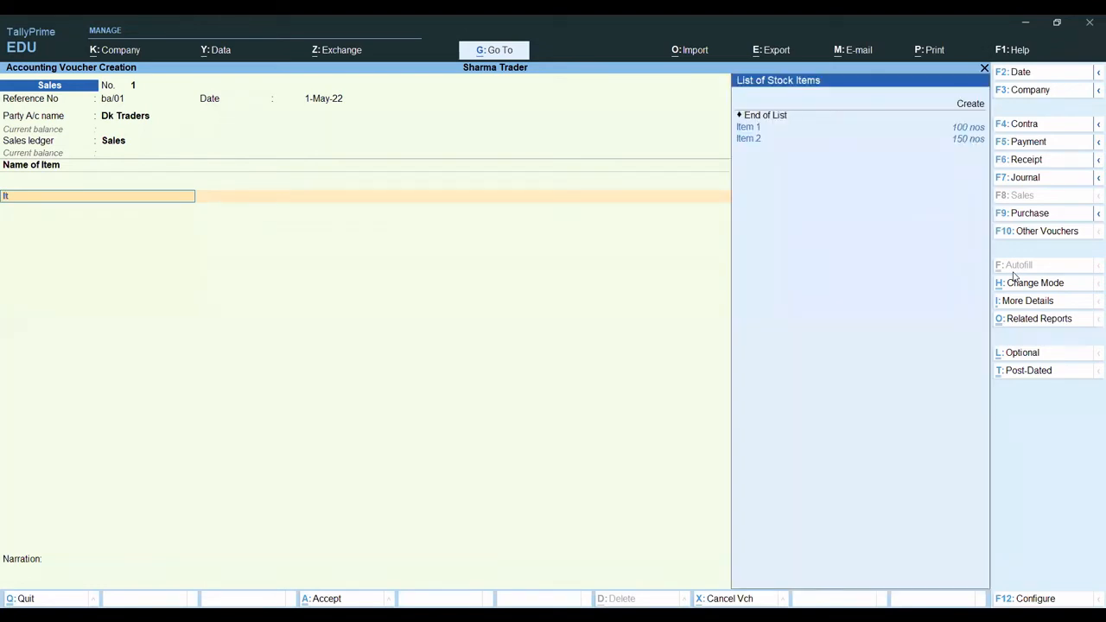
key("Return")
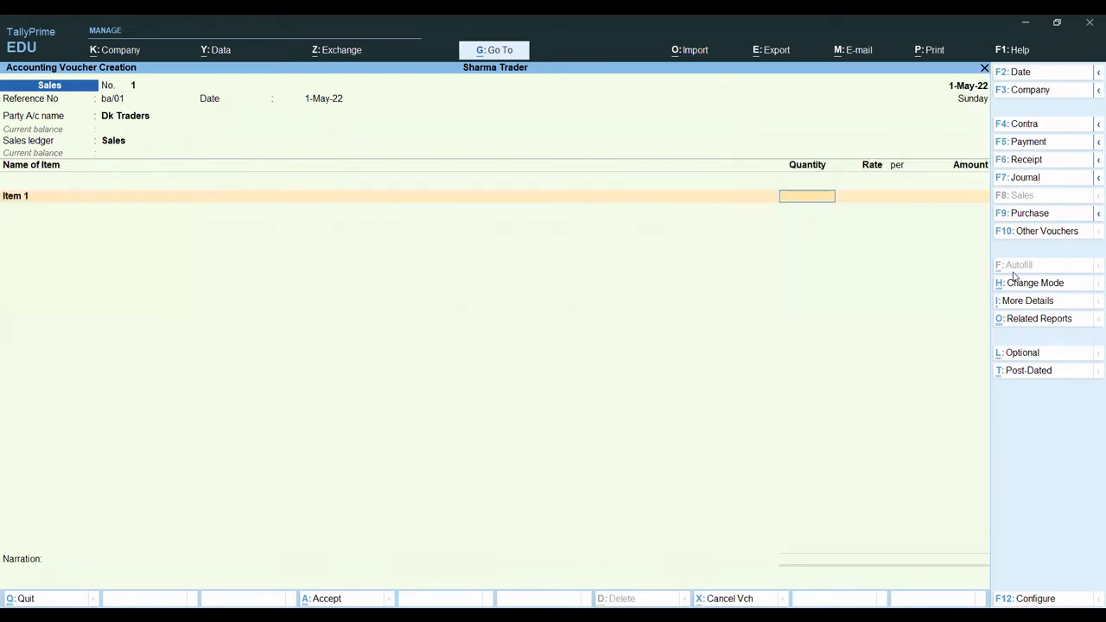
type("50")
key("Return")
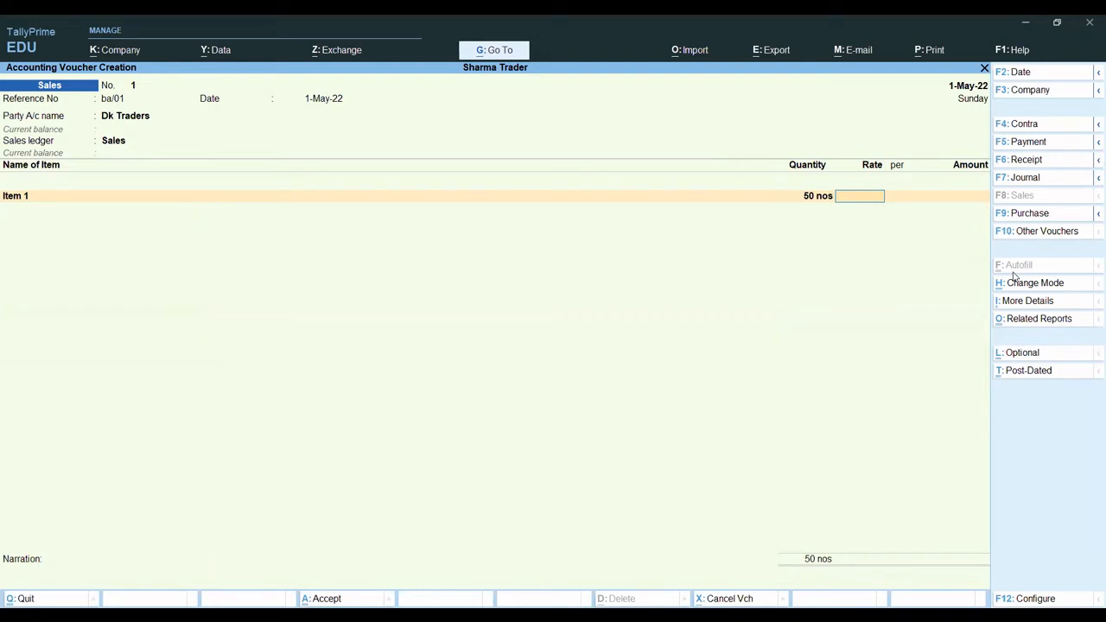
type("5")
key("BackSpace")
type("60")
key("Return")
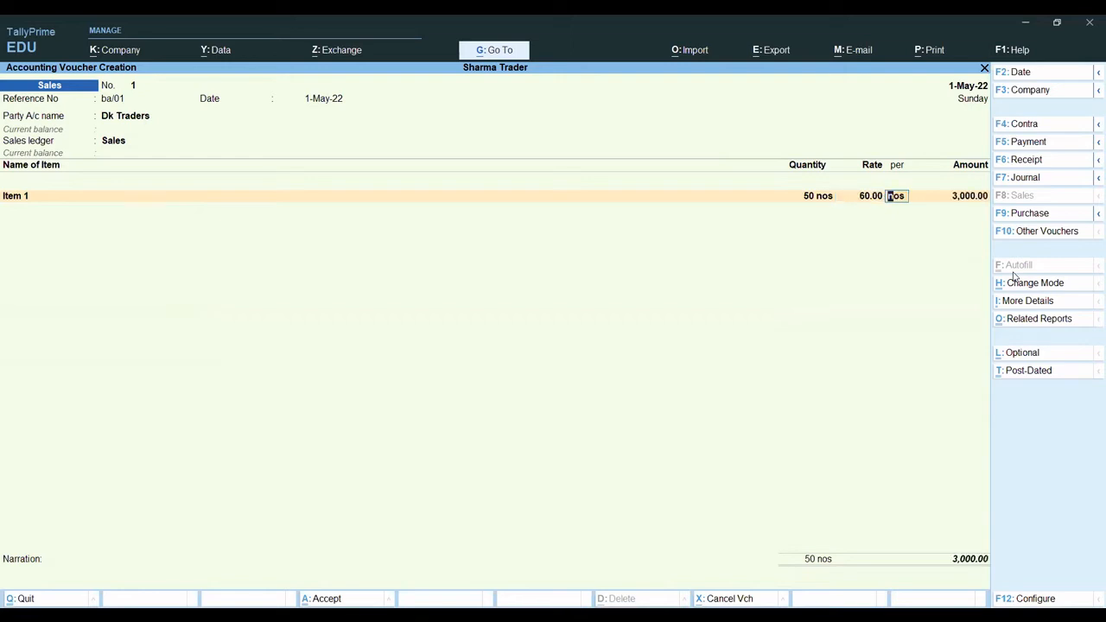
key("Return")
key("Return")
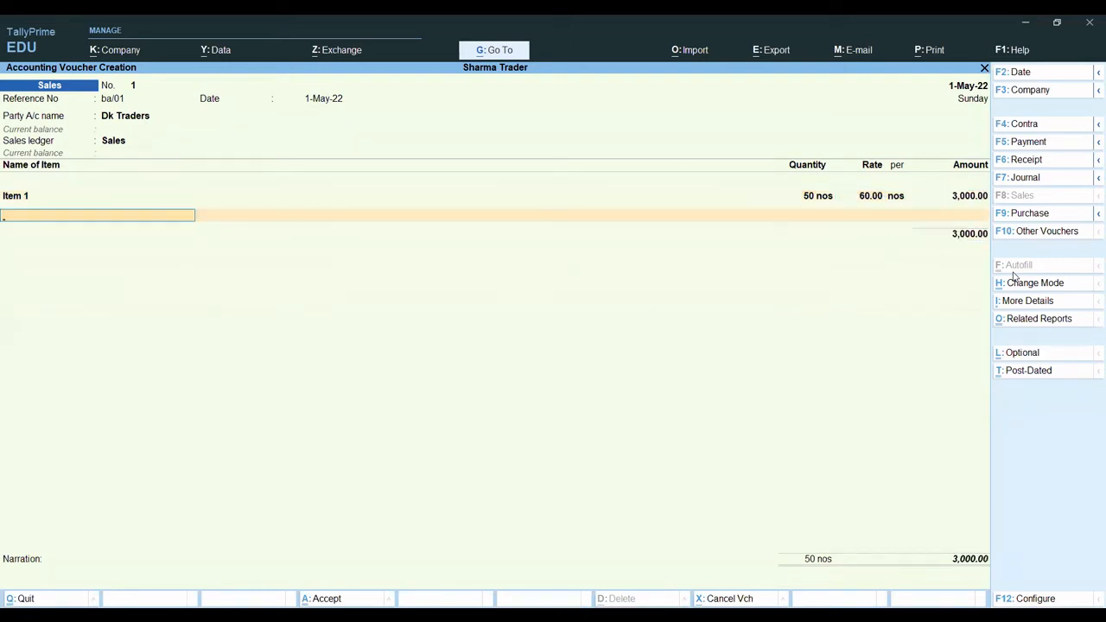
- Add Item 2 to the sales voucher with a quantity of 80 nos at a rate of 80
type("It")
key("Down")
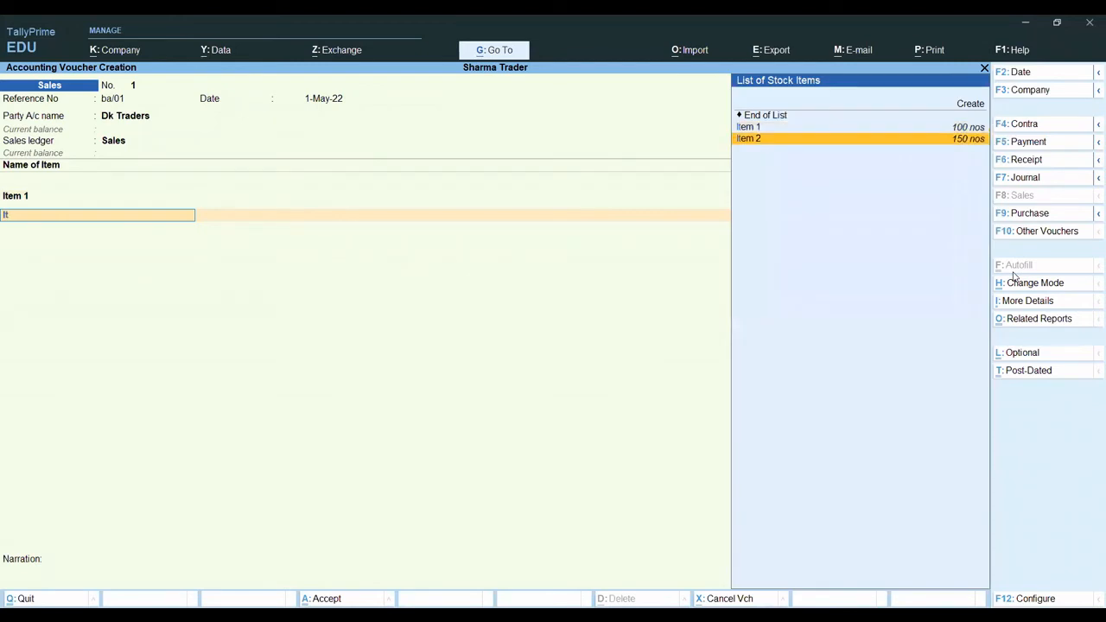
key("Return")
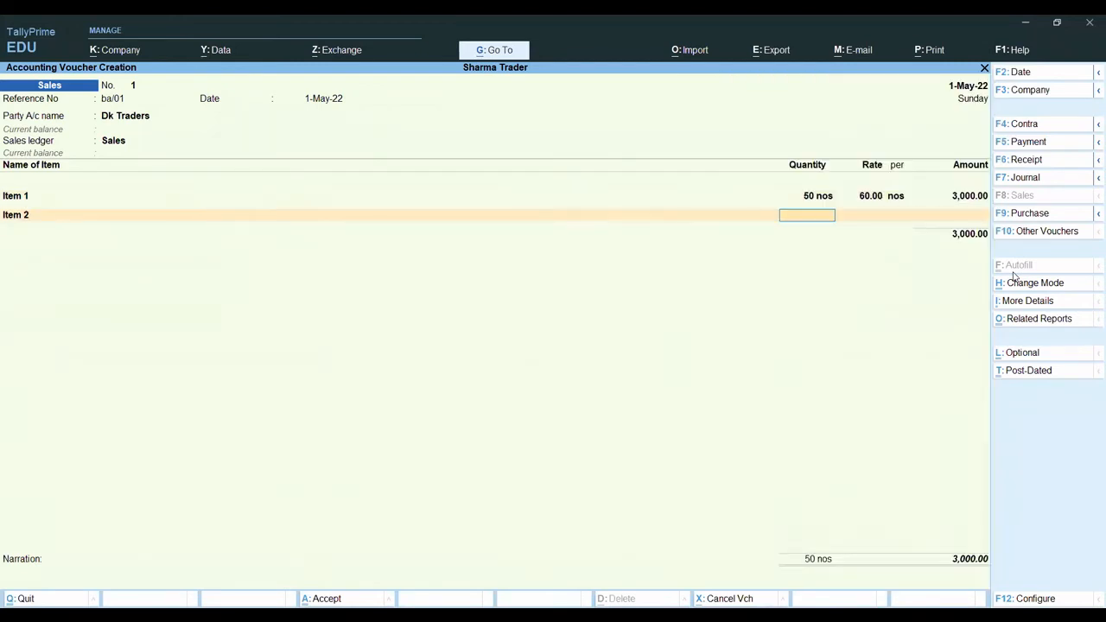
type("80")
key("Return")
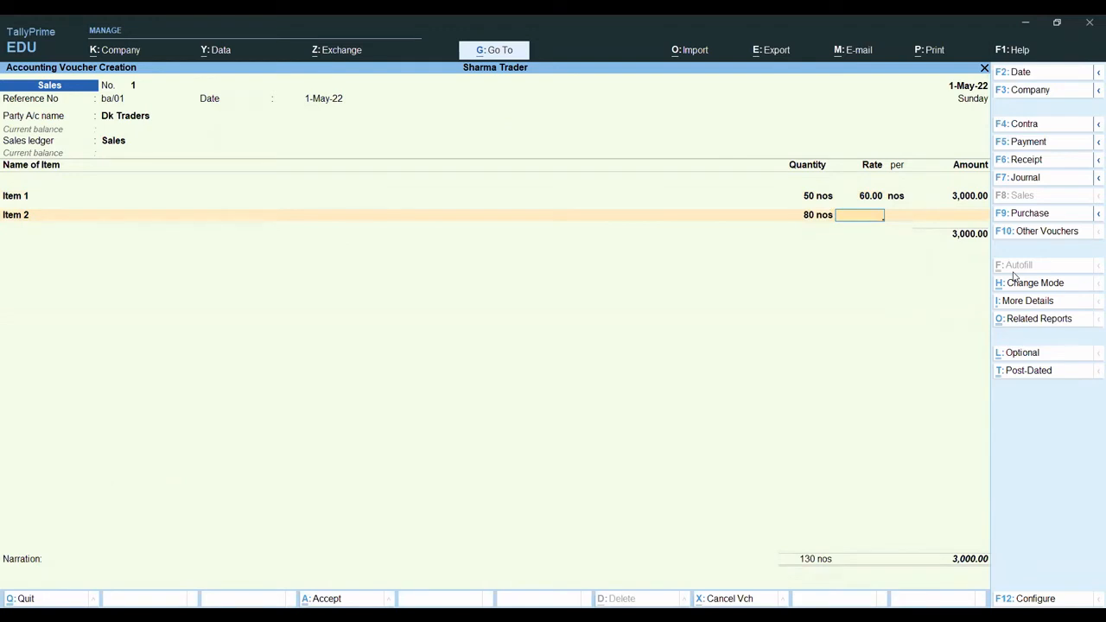
type("80")
key("Return")
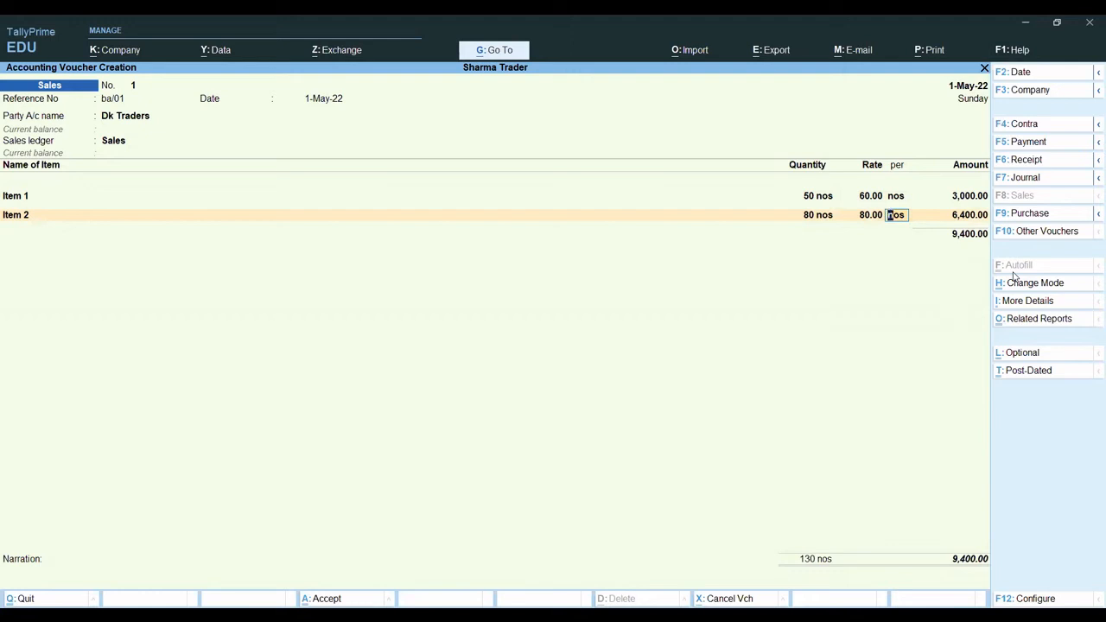
key("Return")
- End the item list, allocate the full amount to new reference Ba/01 with 30 credit days, and save the sales voucher
key("Return")
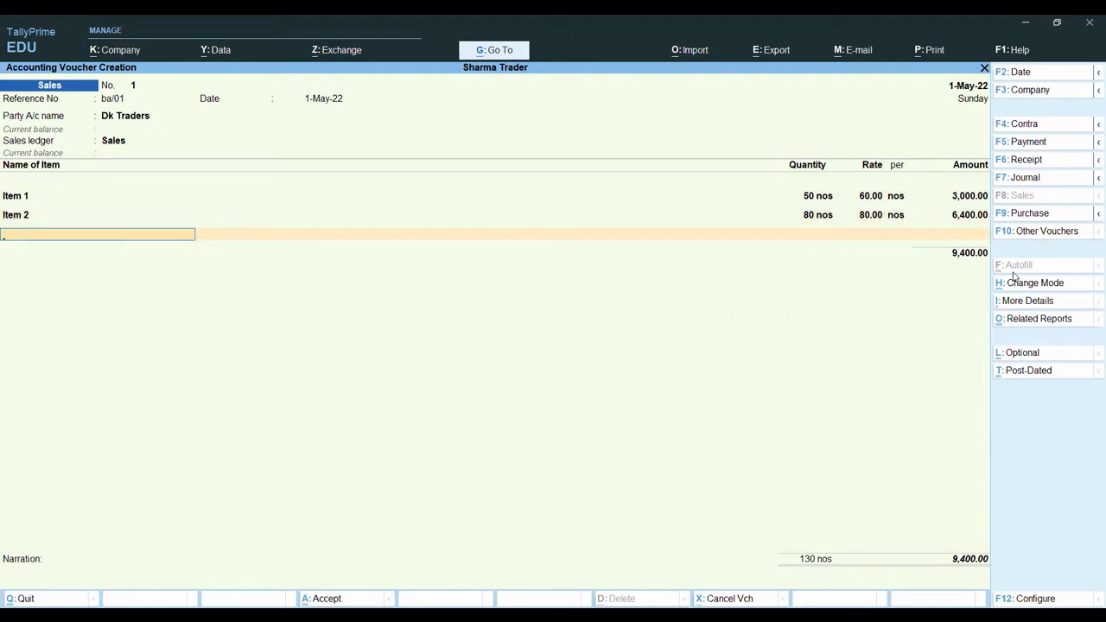
key("Return")
key("Return")
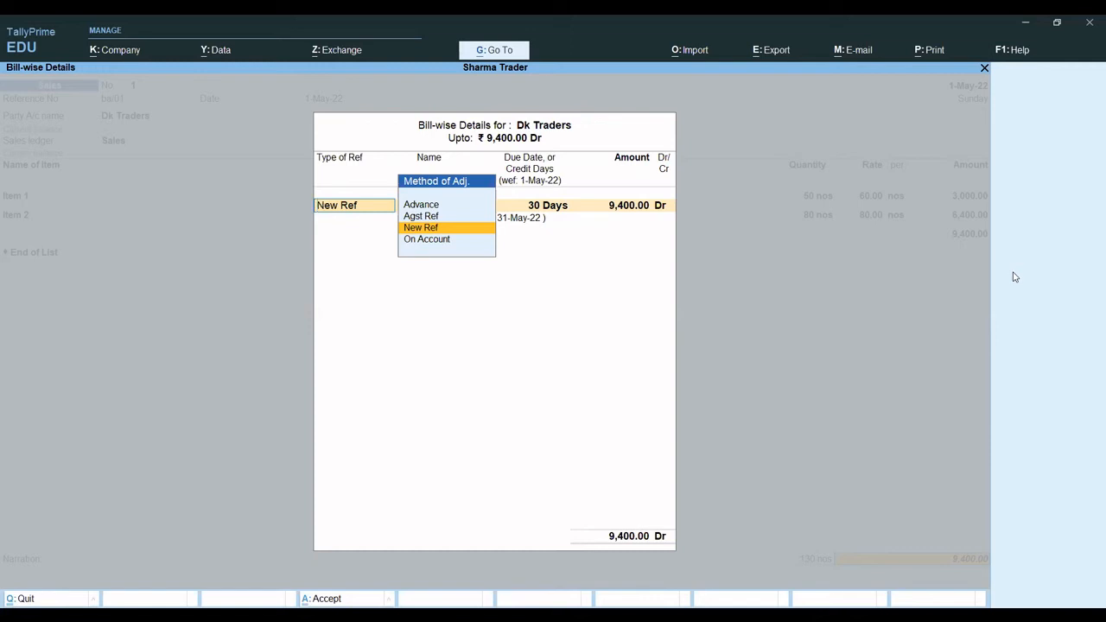
key("Return")
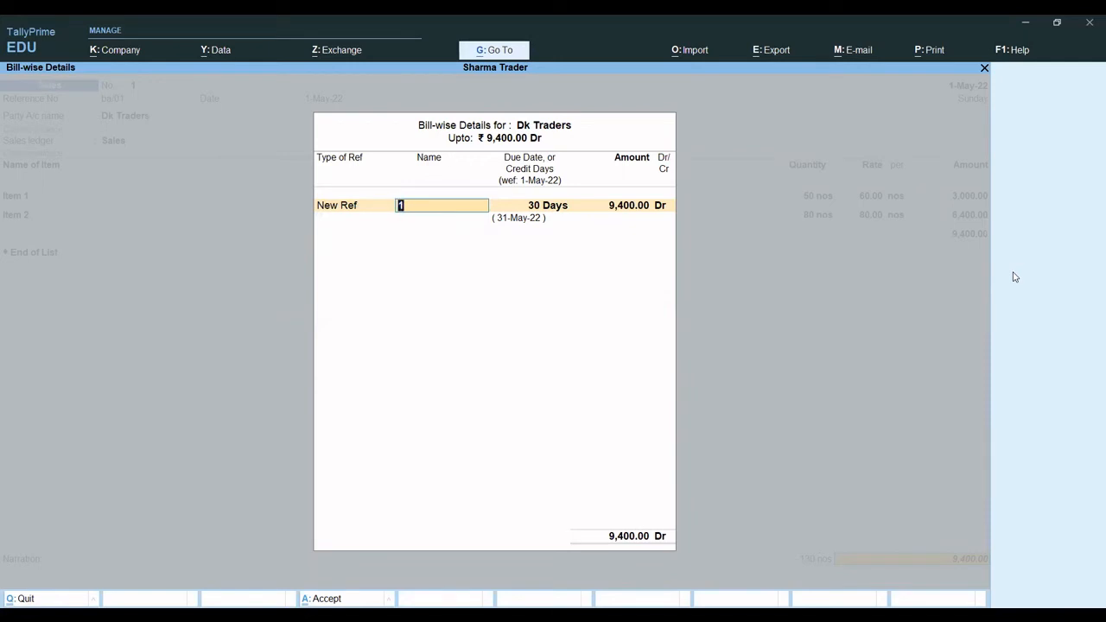
type("Ba/01")
key("Return")
key("Return")
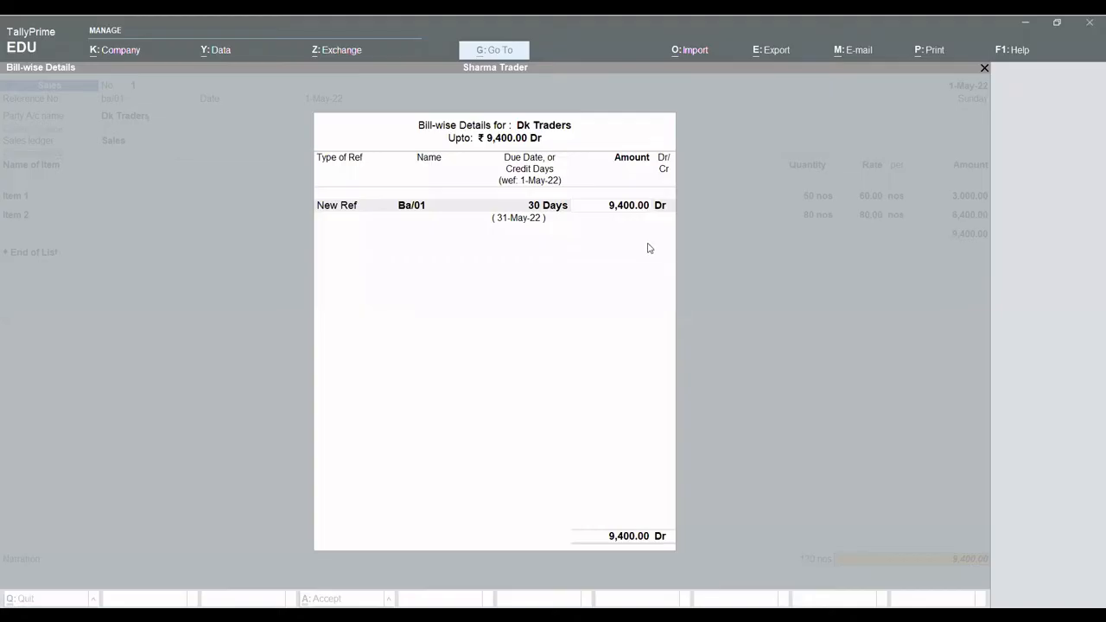
left_click(649, 248)
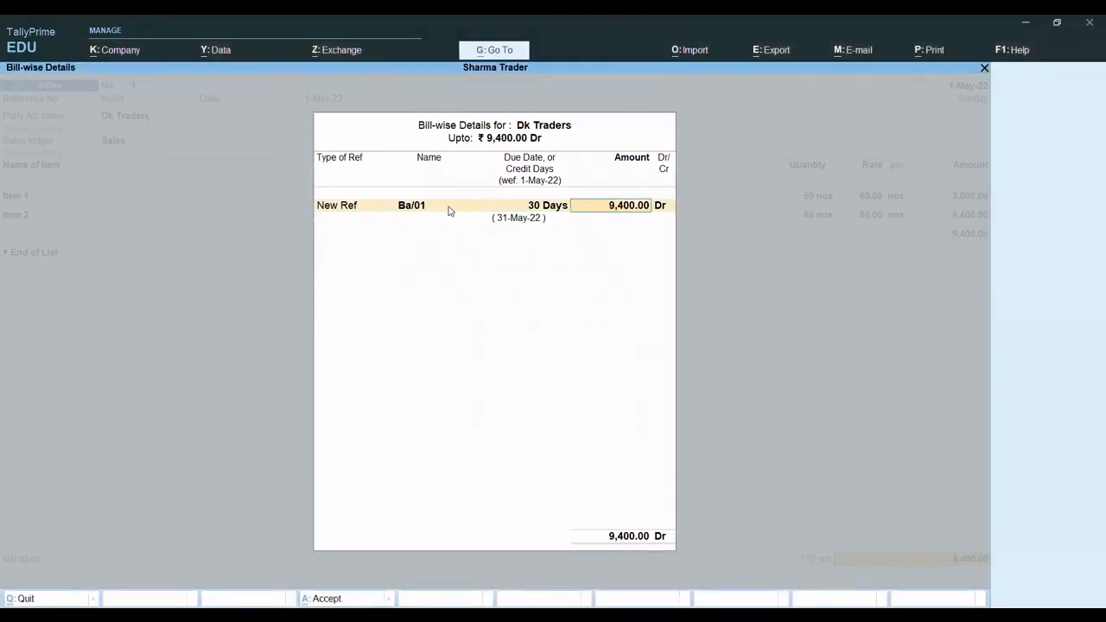
key("Return")
key("Return")
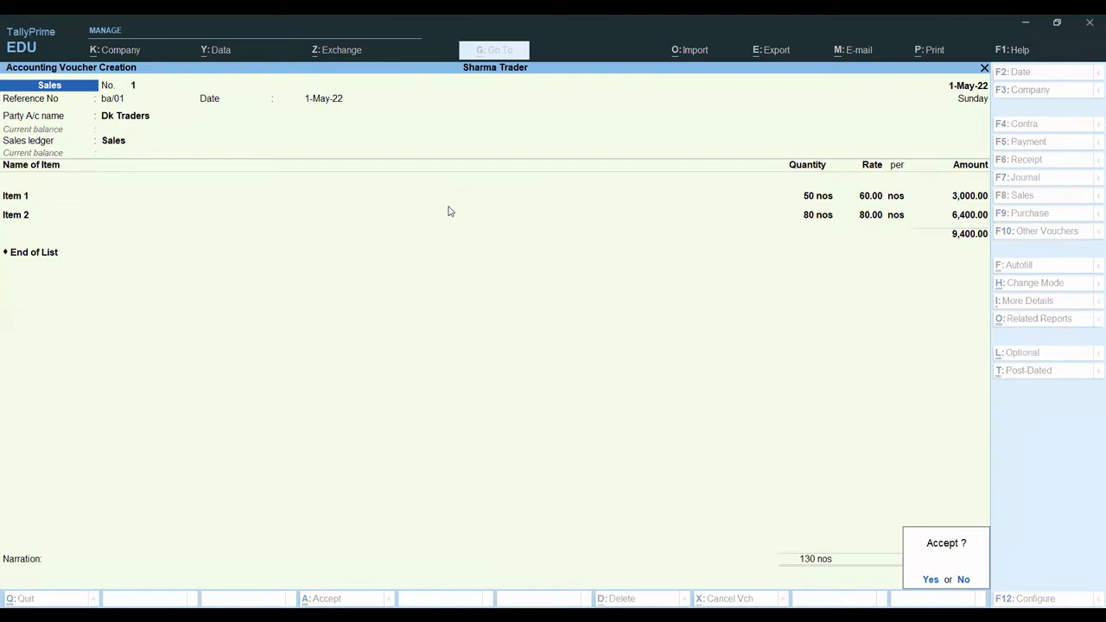
key("Return")
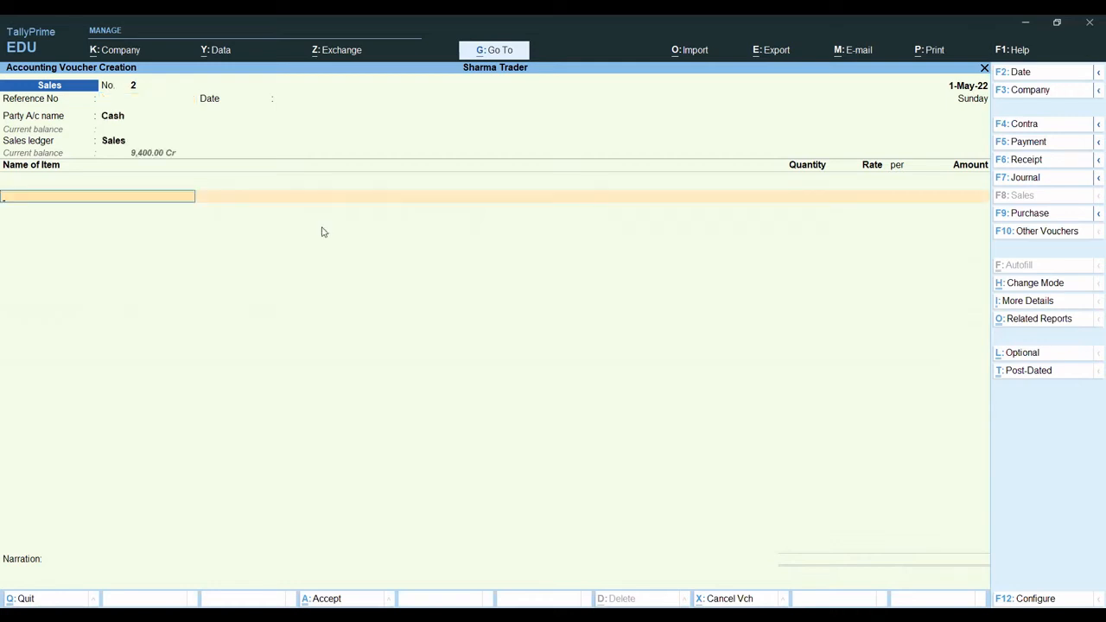
- Leave voucher entry and bring up the choice of Outstandings reports within the Statements of Accounts
key("Escape")
key("Return")
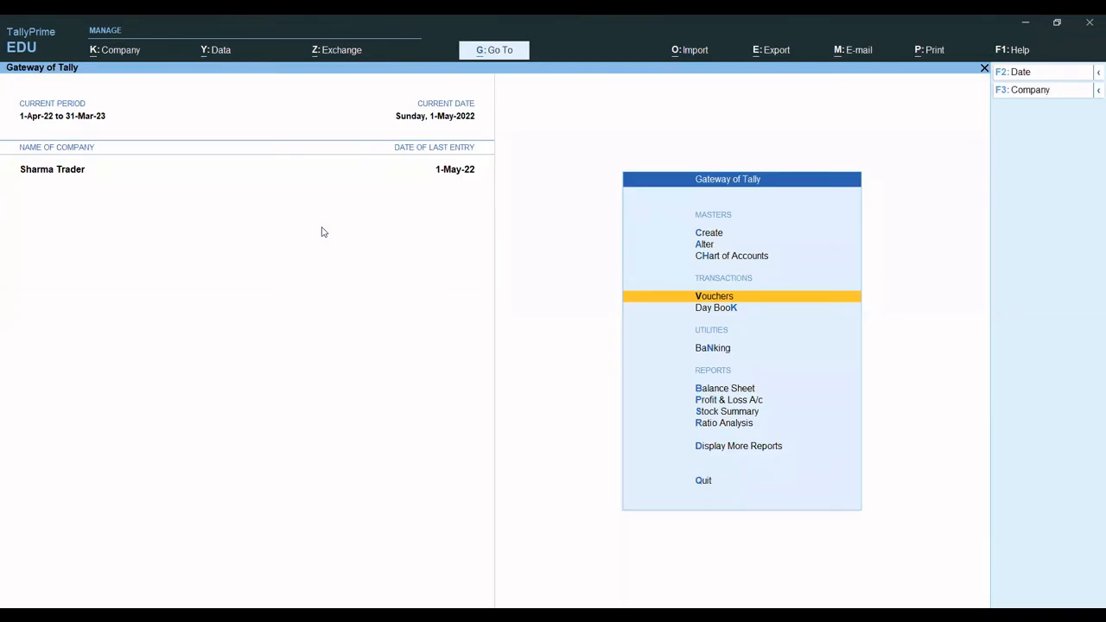
key("Down")
key("Down")
key("Down")
key("Down")
key("Down")
key("Down")
key("Down")
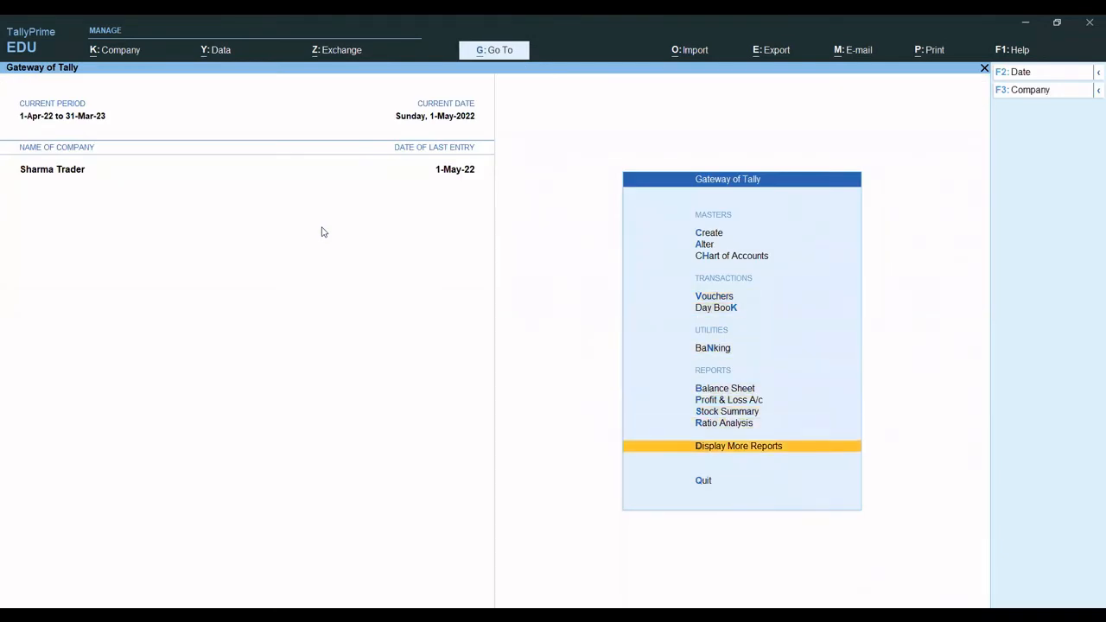
key("Return")
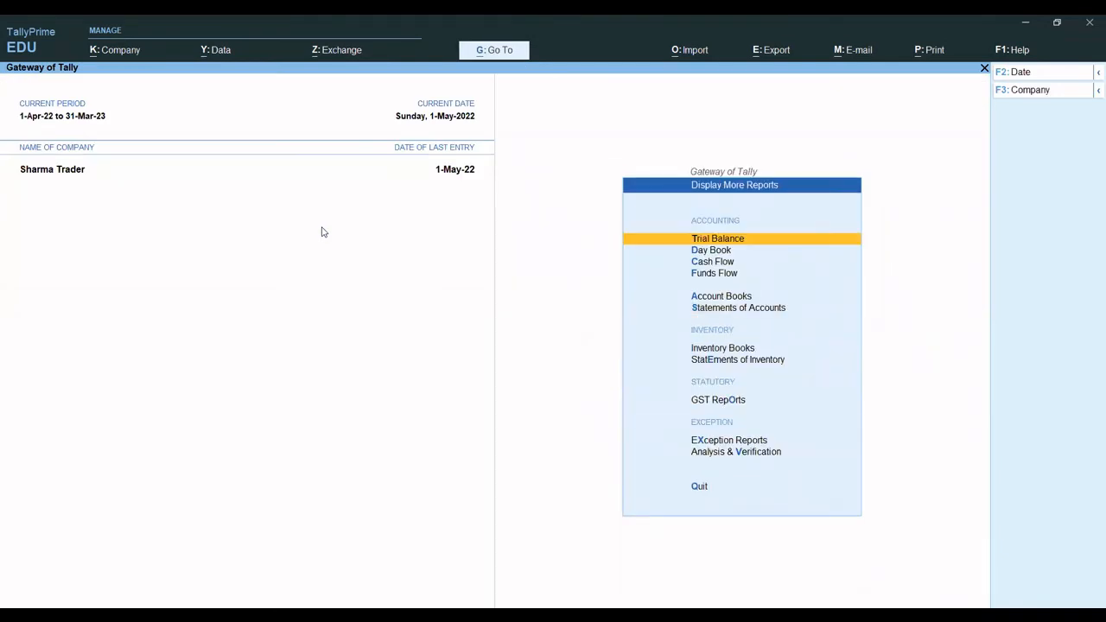
key("Down")
key("Down")
key("Down")
key("Down")
key("Down")
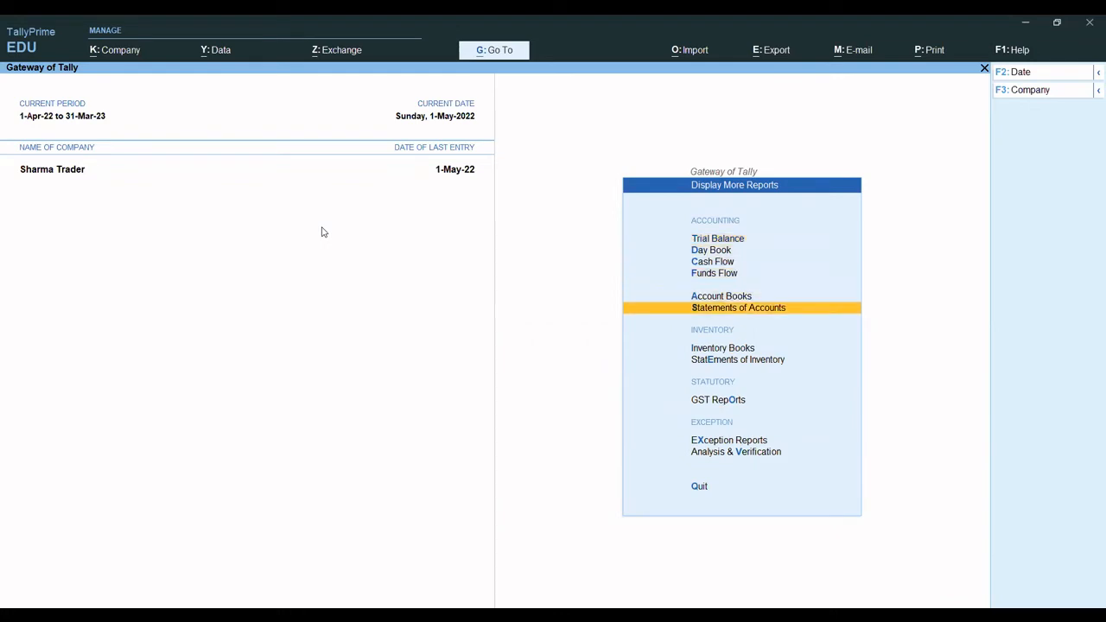
key("Return")
key("Return")
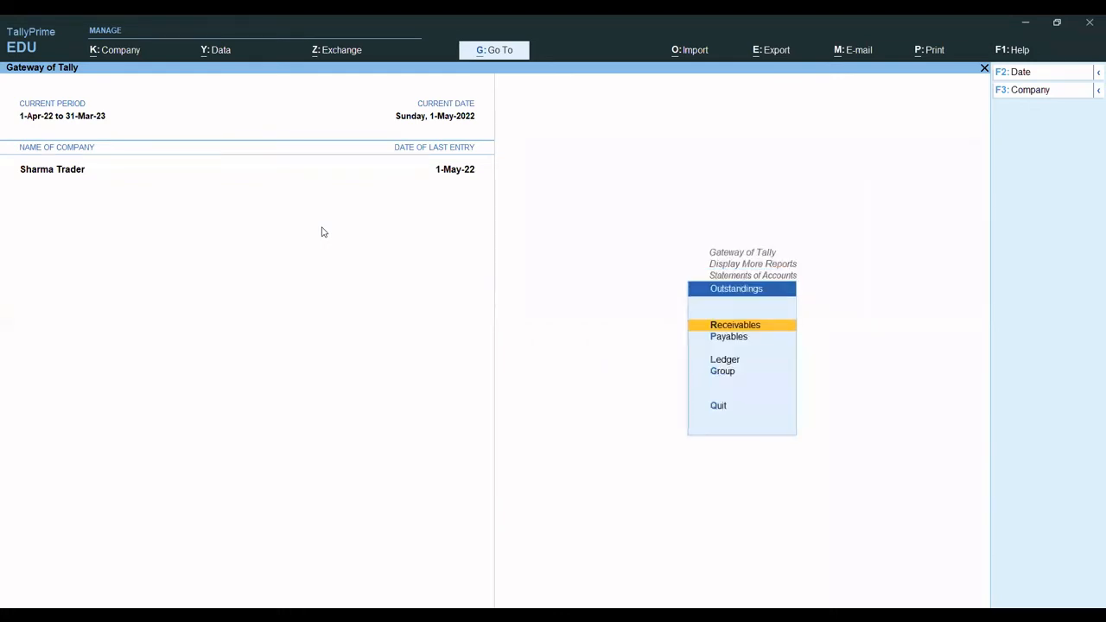
- View the ledger outstandings of Dk Traders with the voucher and item details of its bill expanded
key("Down")
key("Down")
key("Down")
key("Up")
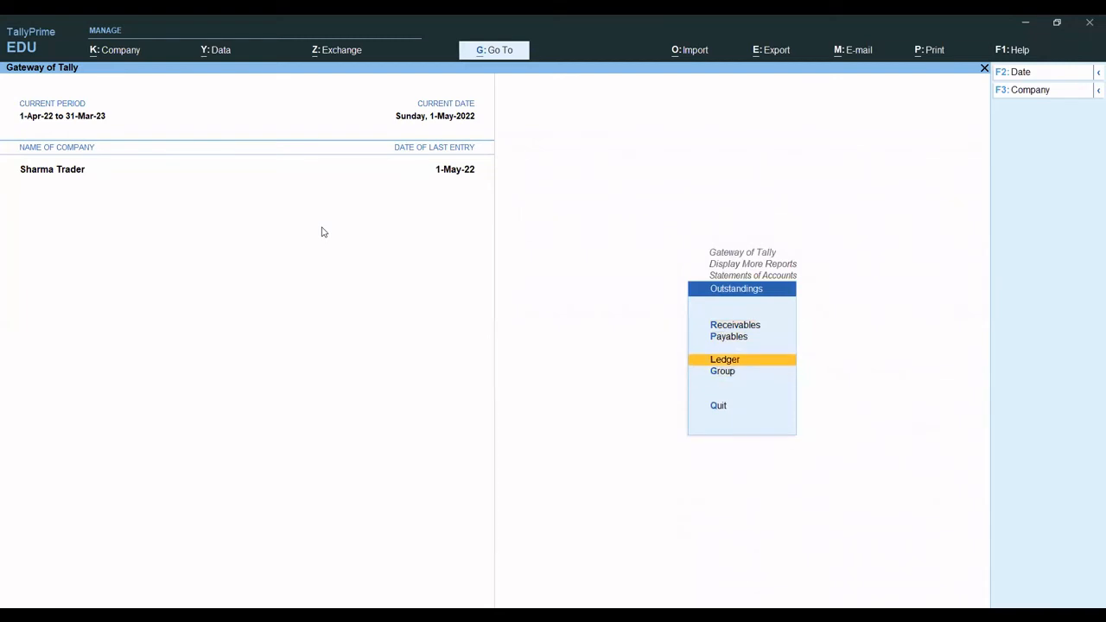
key("Return")
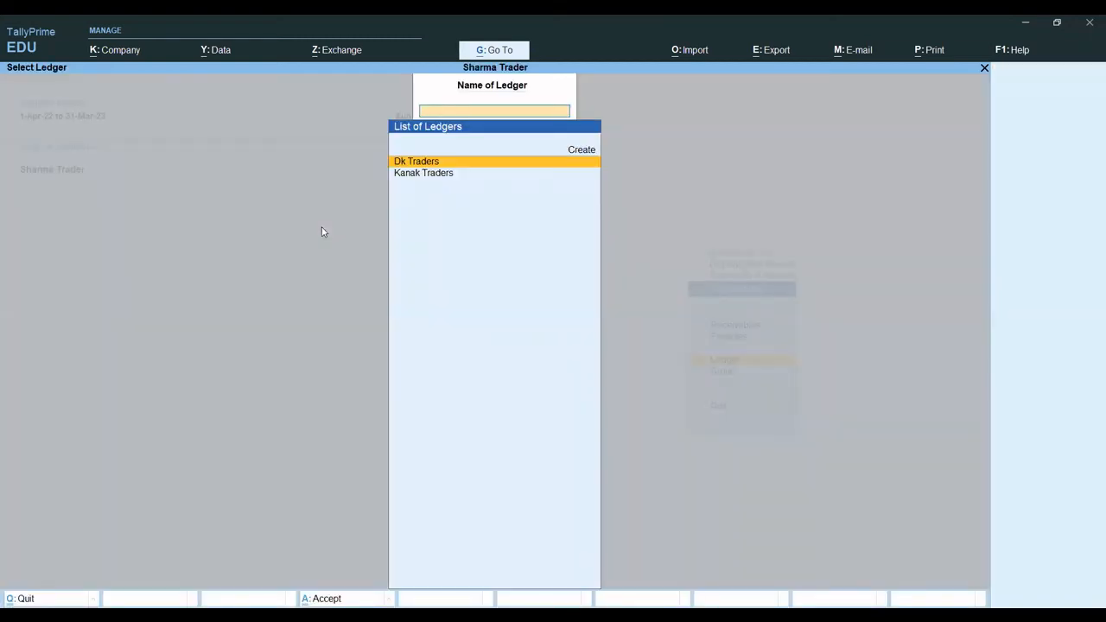
key("Return")
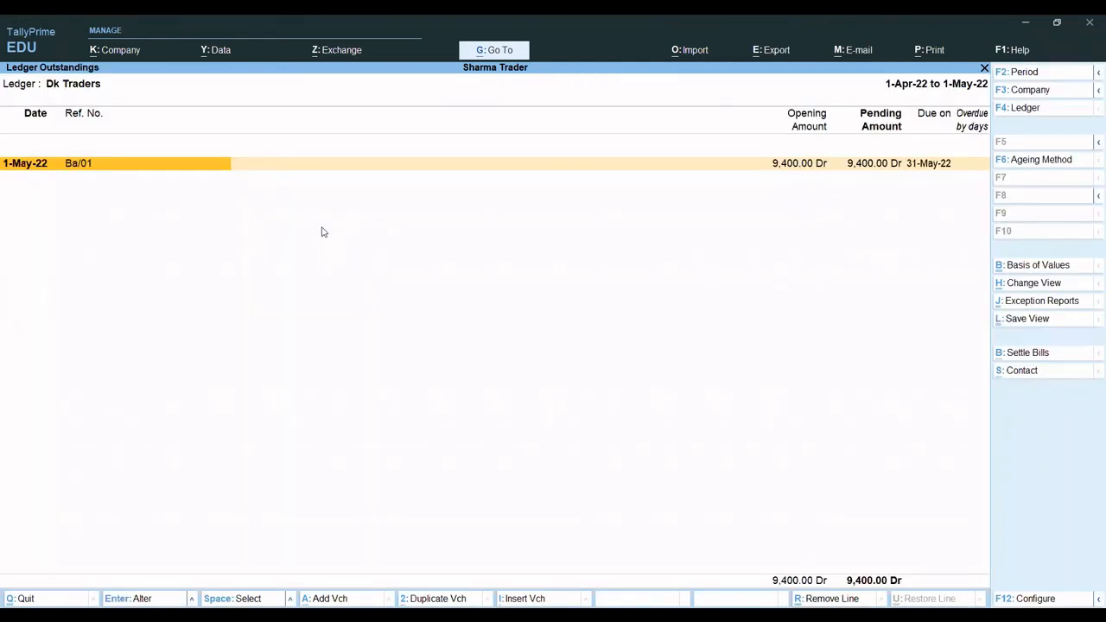
key("alt+f5")
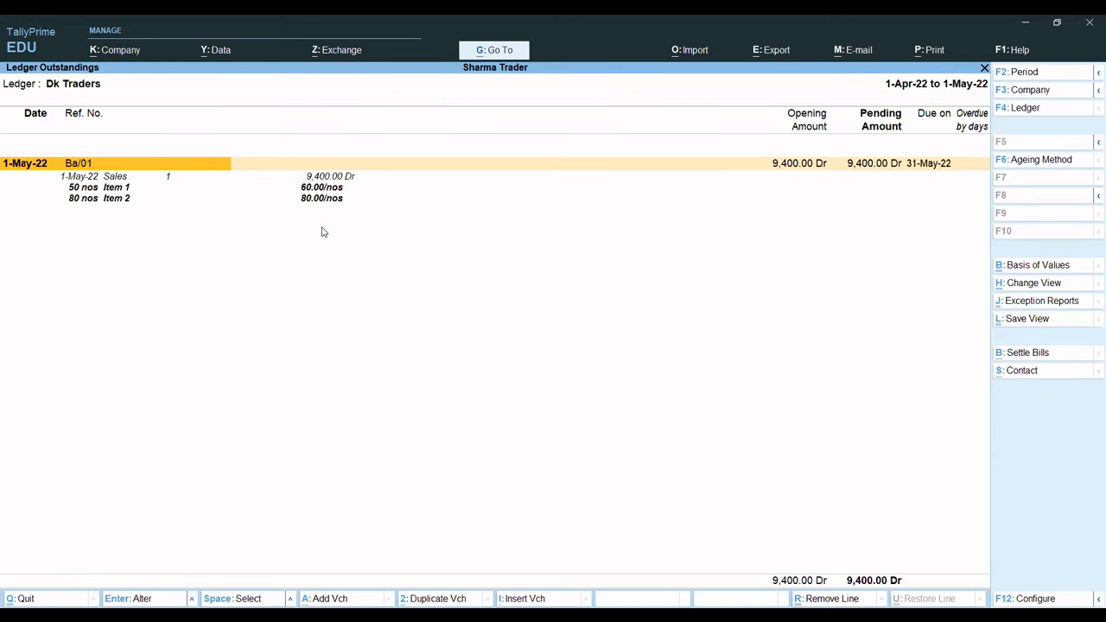
- Switch the outstandings report to Kanak Traders, examine its bill with item details expanded, and close the report
key("F4")
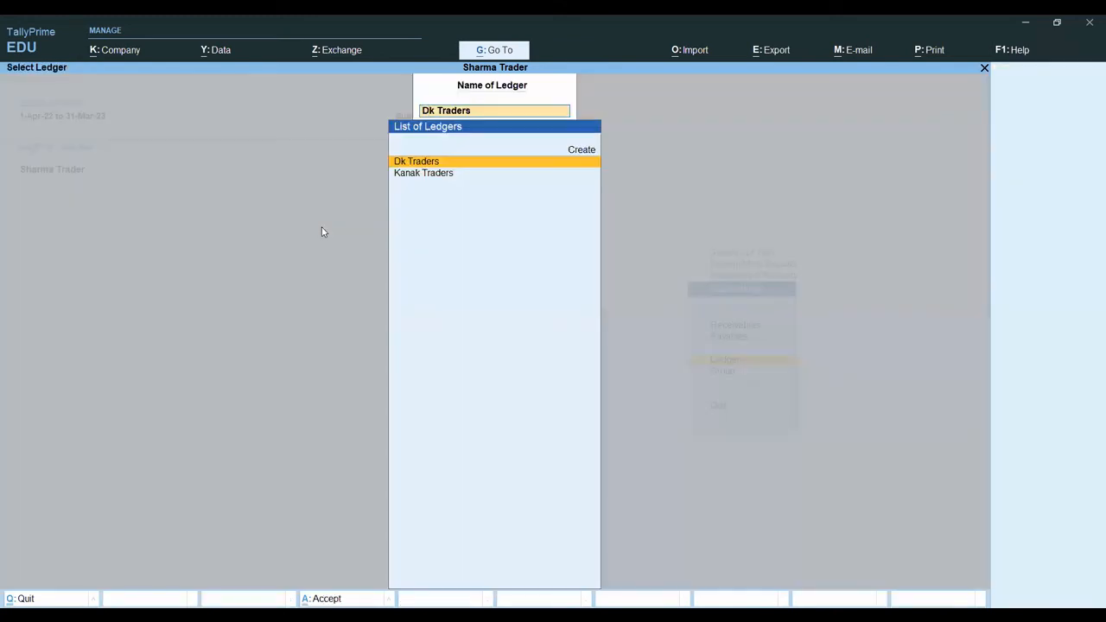
key("Down")
key("Return")
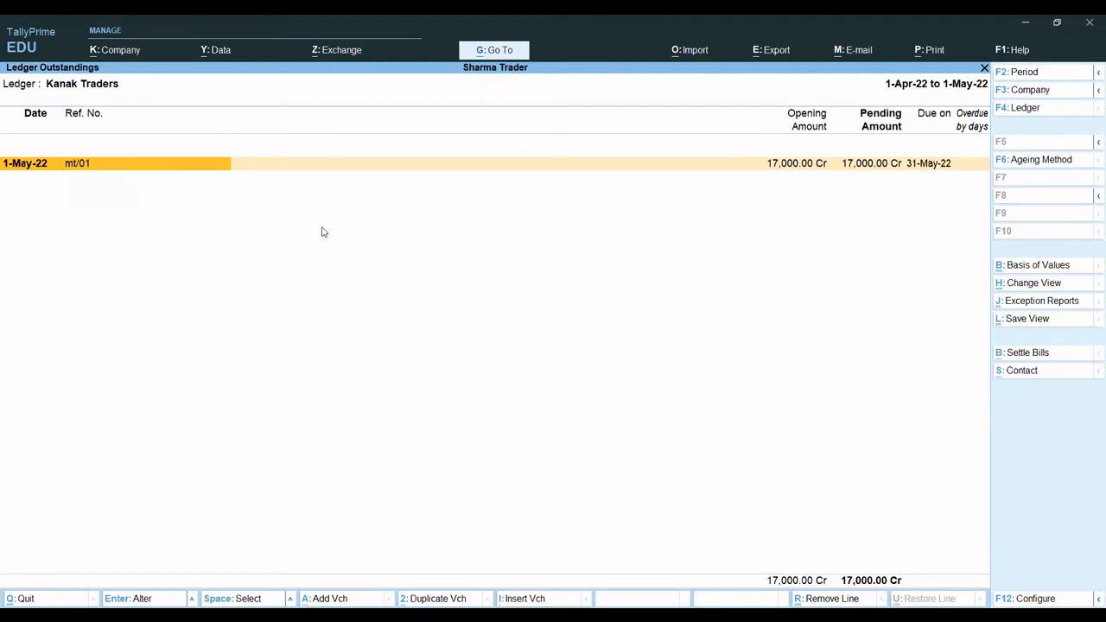
key("alt+F5")
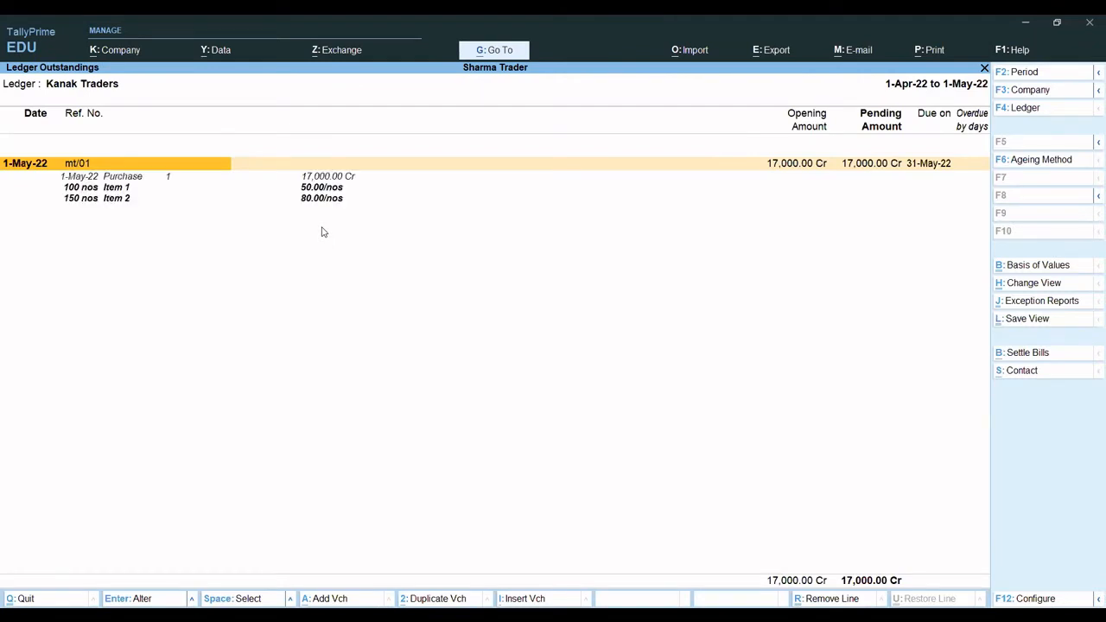
key("Escape")
key("Escape")
key("Escape")
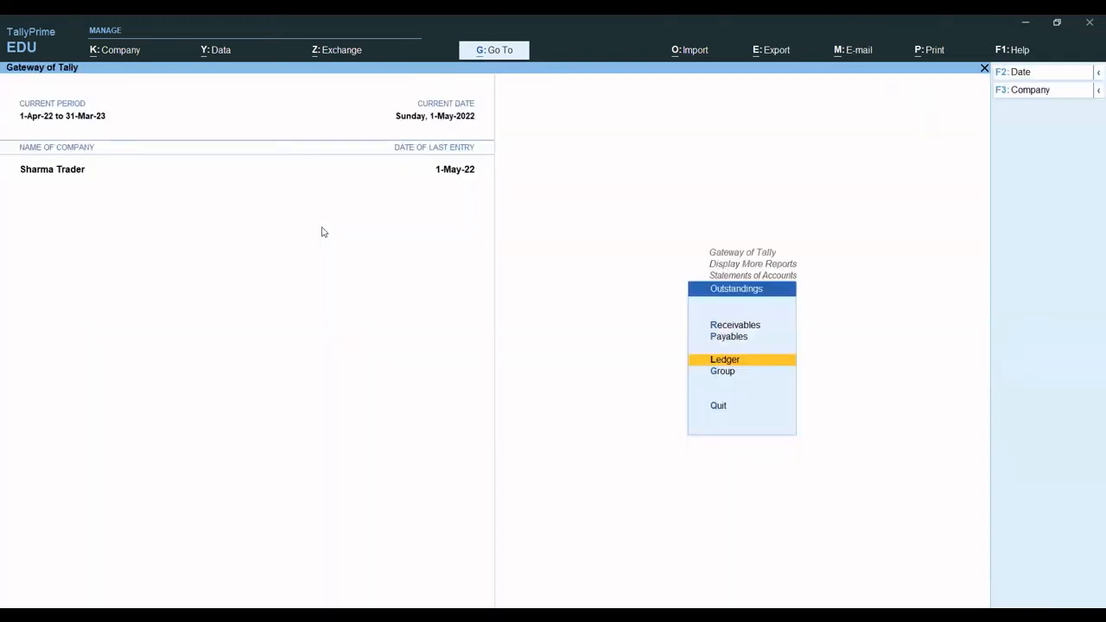
- Leave the Outstandings reports and start a new payment voucher in Double Entry mode
key("Escape")
key("Escape")
key("Escape")
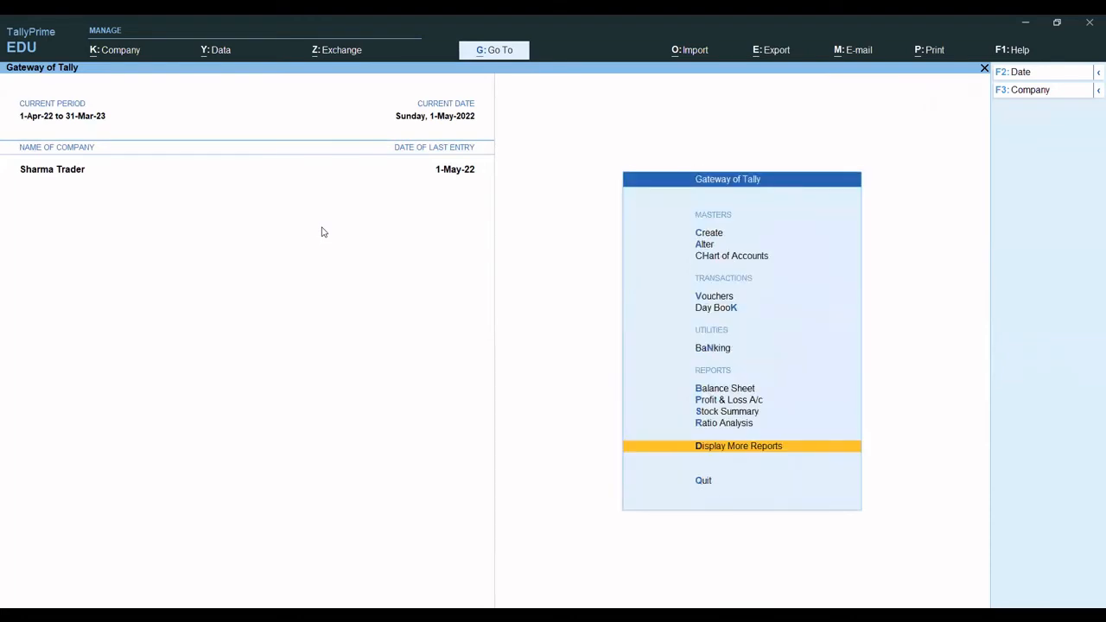
key("v")
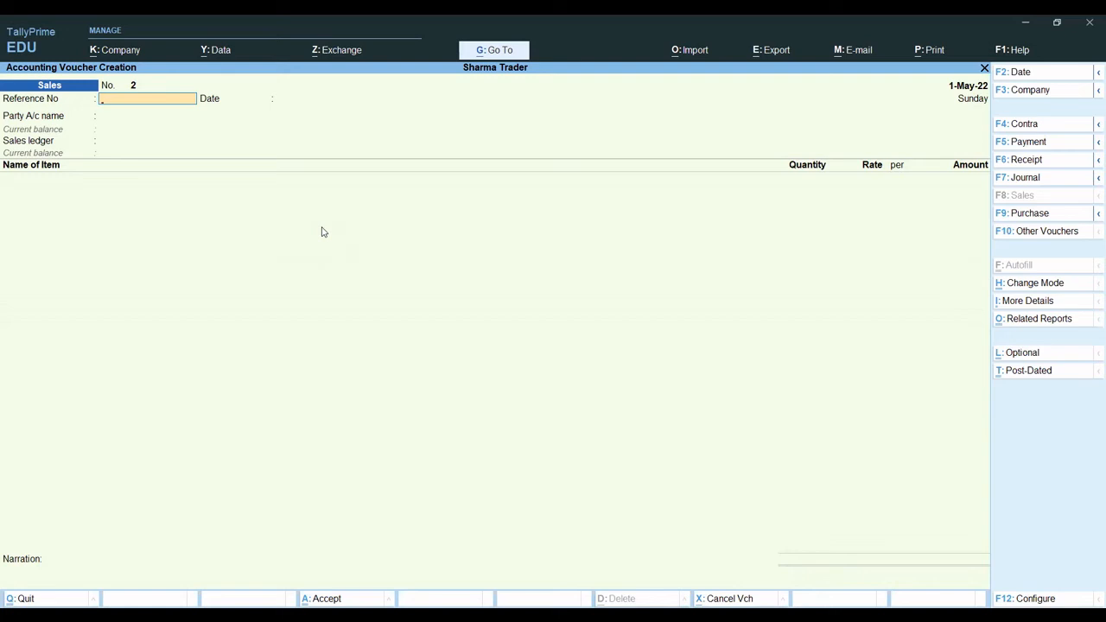
key("F5")
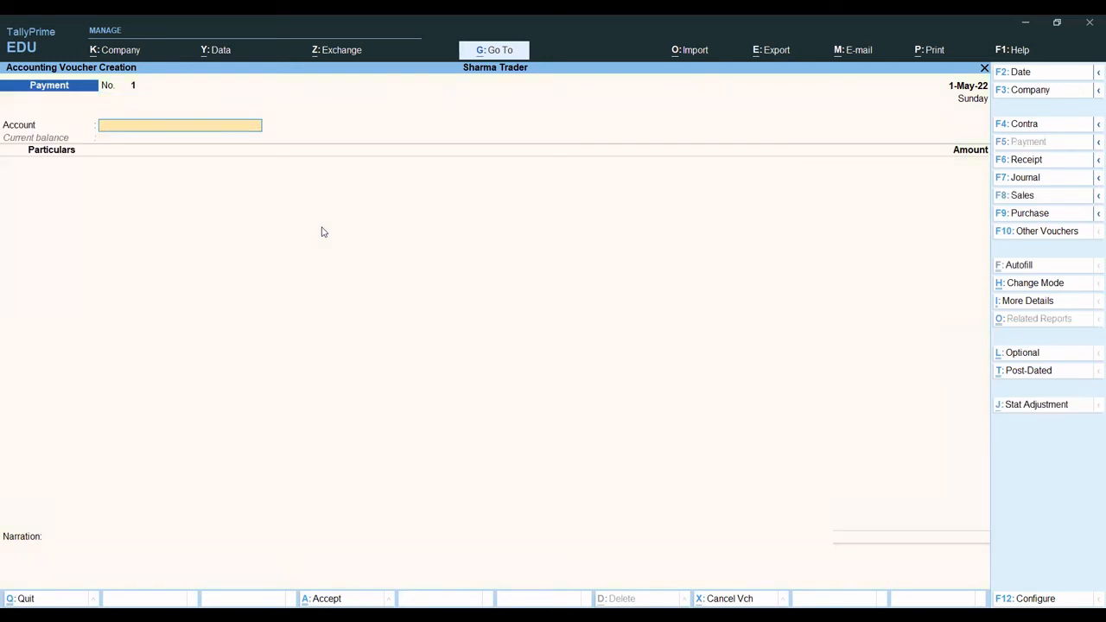
key("ctrl+h")
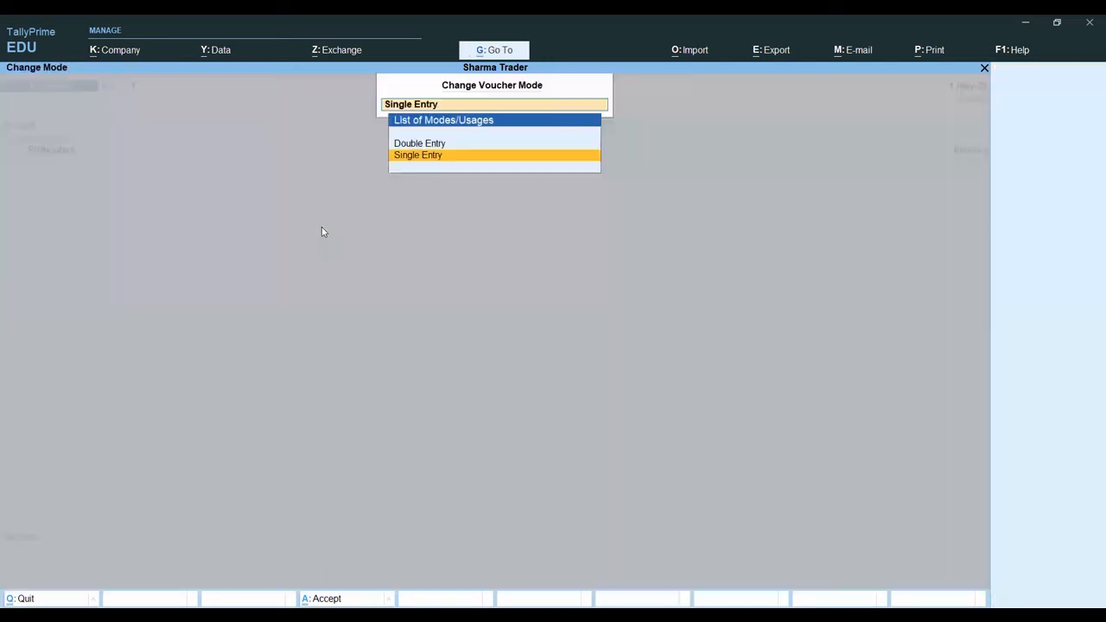
key("Up")
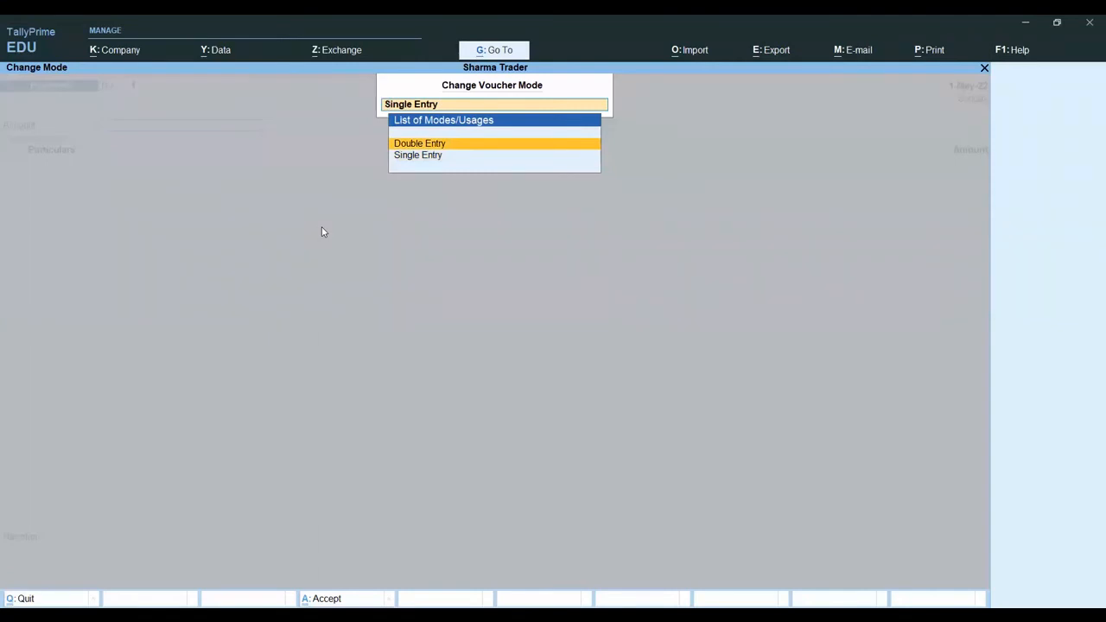
key("Down")
key("Up")
key("Return")
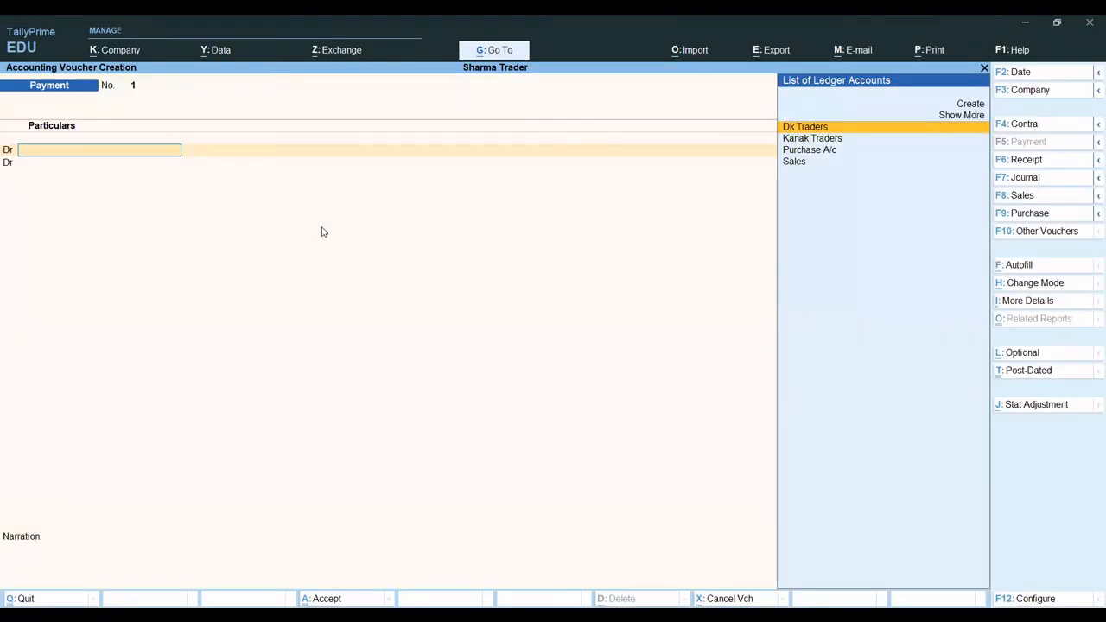
- Switch the payment voucher's mode to Single Entry and back to Double Entry
key("ctrl+h")
key("Down")
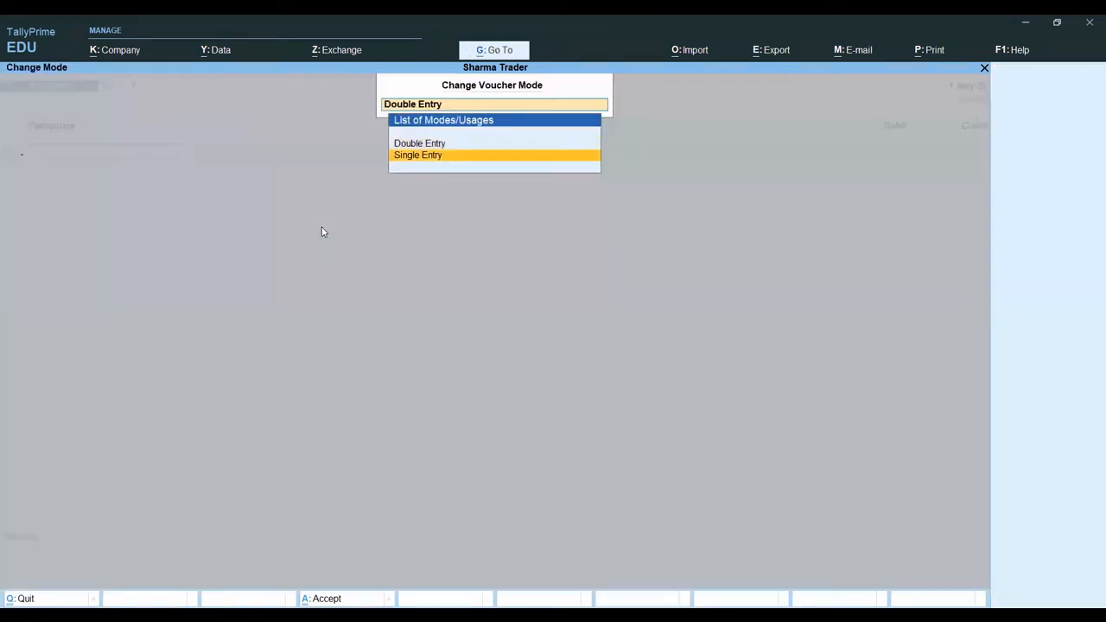
key("Return")
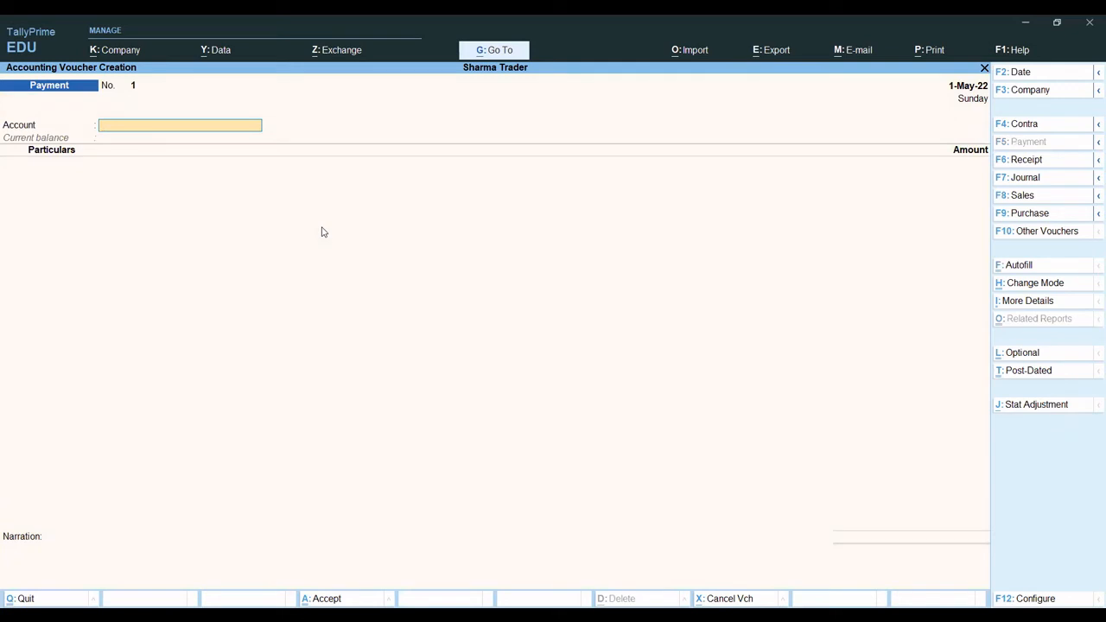
key("ctrl")
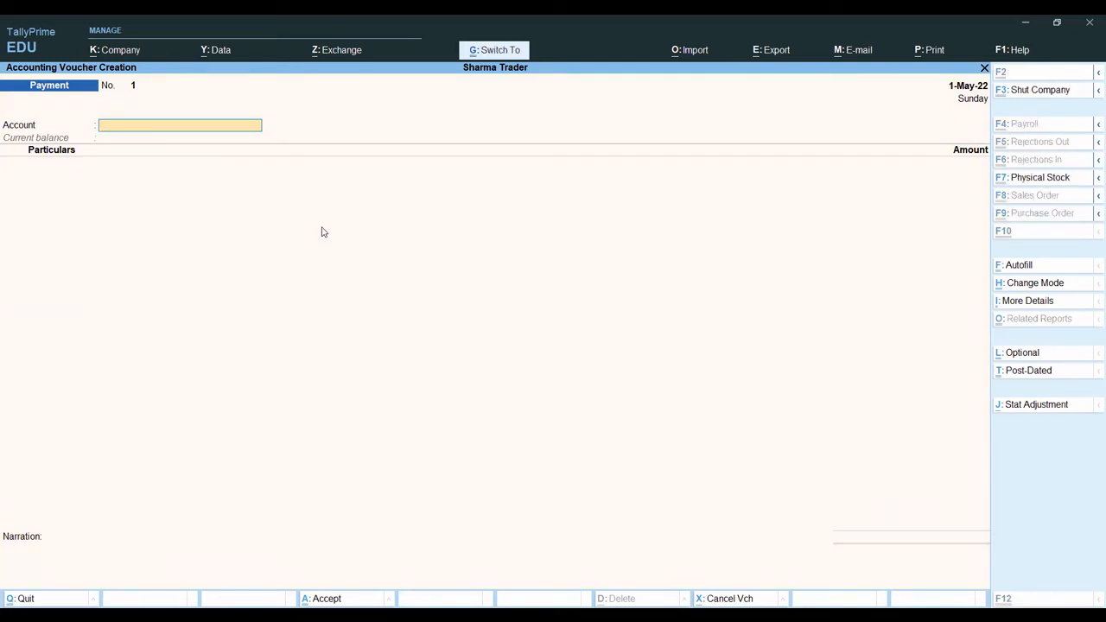
key("ctrl+h")
key("Up")
key("Return")
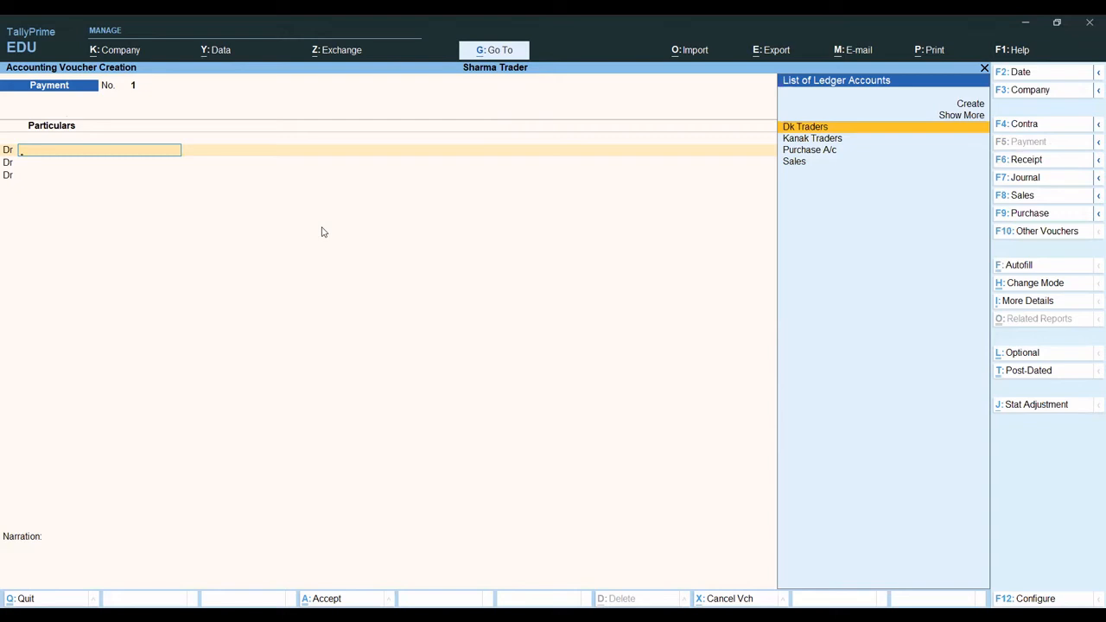
- Date the payment voucher 31-May-22 and debit Kanak Traders with 15,000
key("F2")
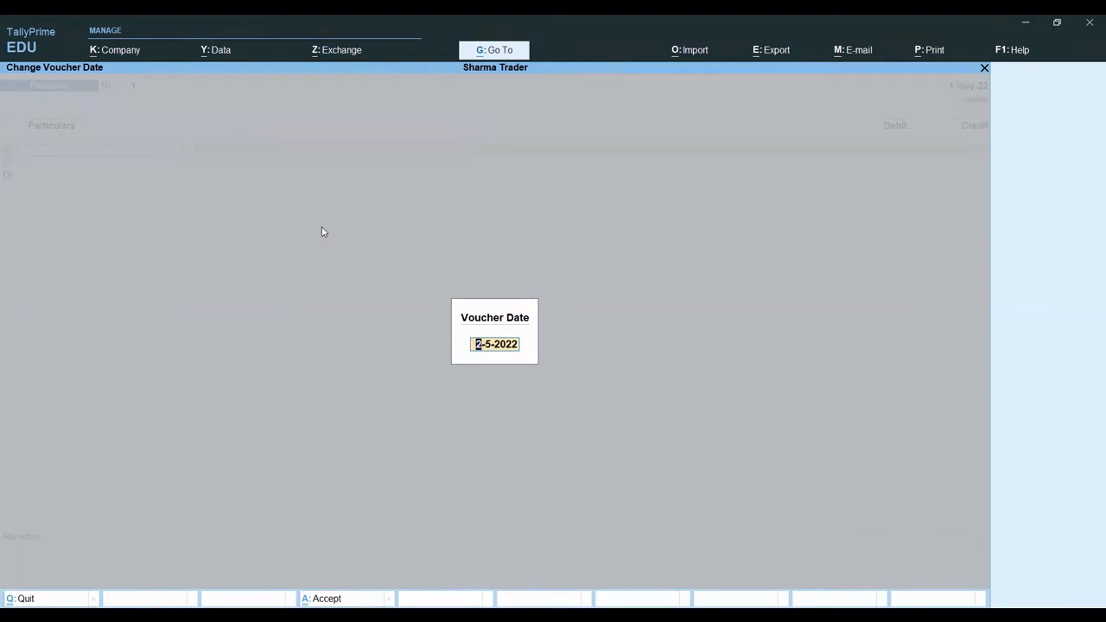
key("Return")
key("Down")
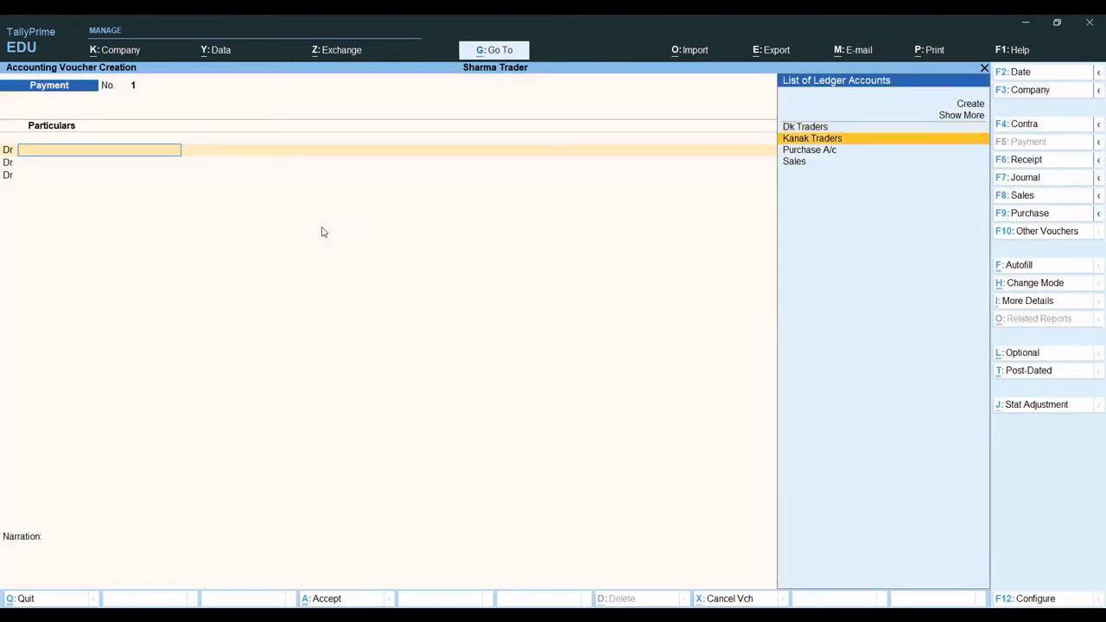
key("Return")
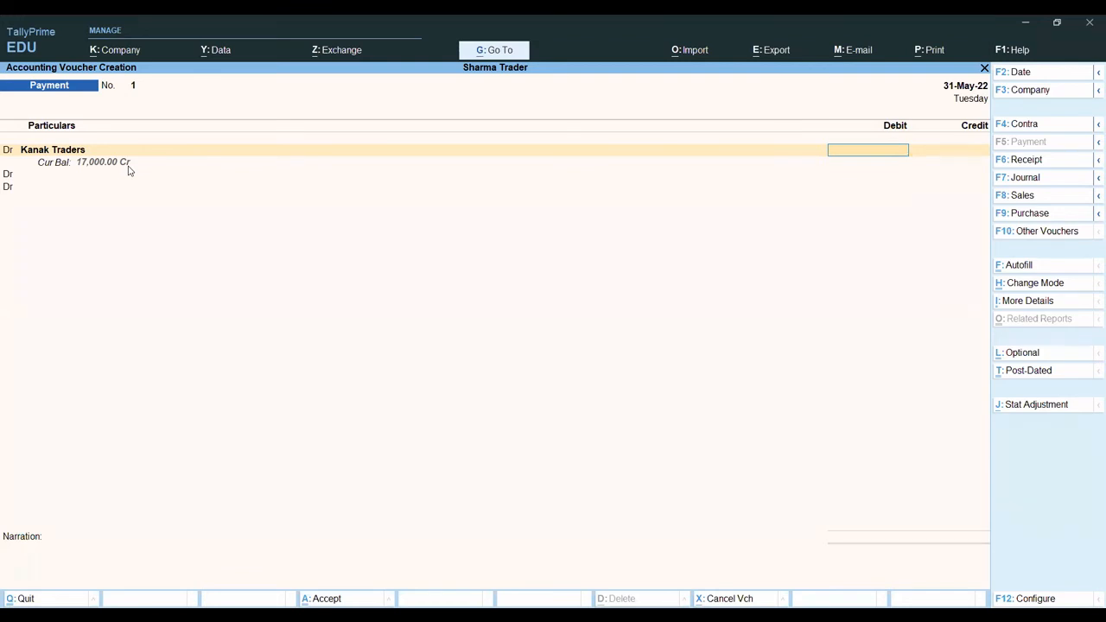
type("5000")
key("Return")
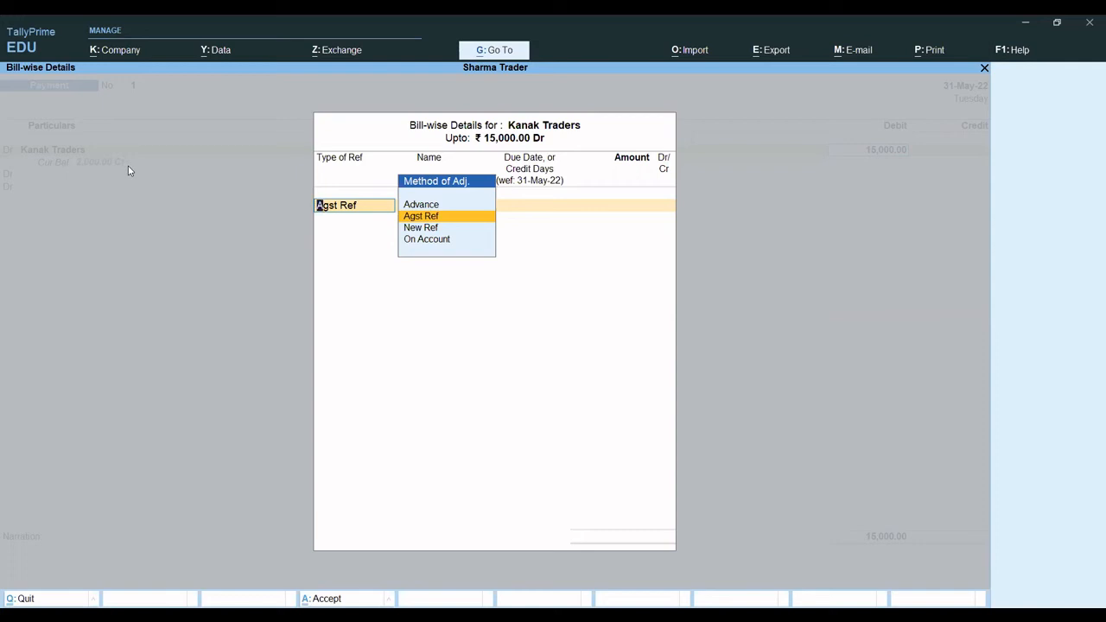
- Allocate the full 15,000 payment as Agst Ref to Kanak Traders' pending bill mt/01
key("Down")
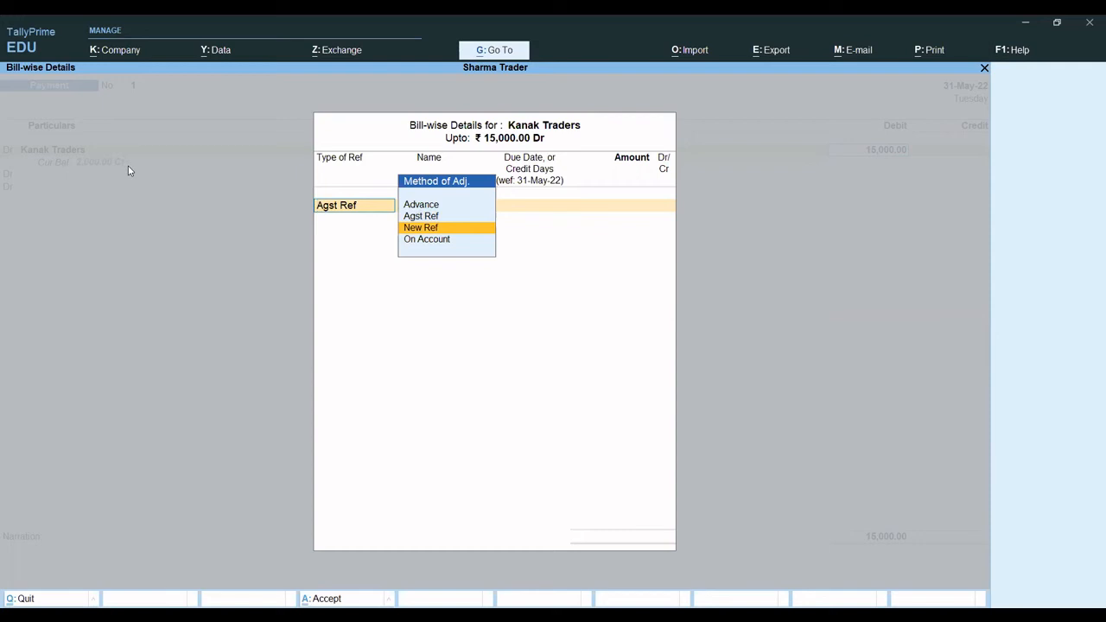
key("Up")
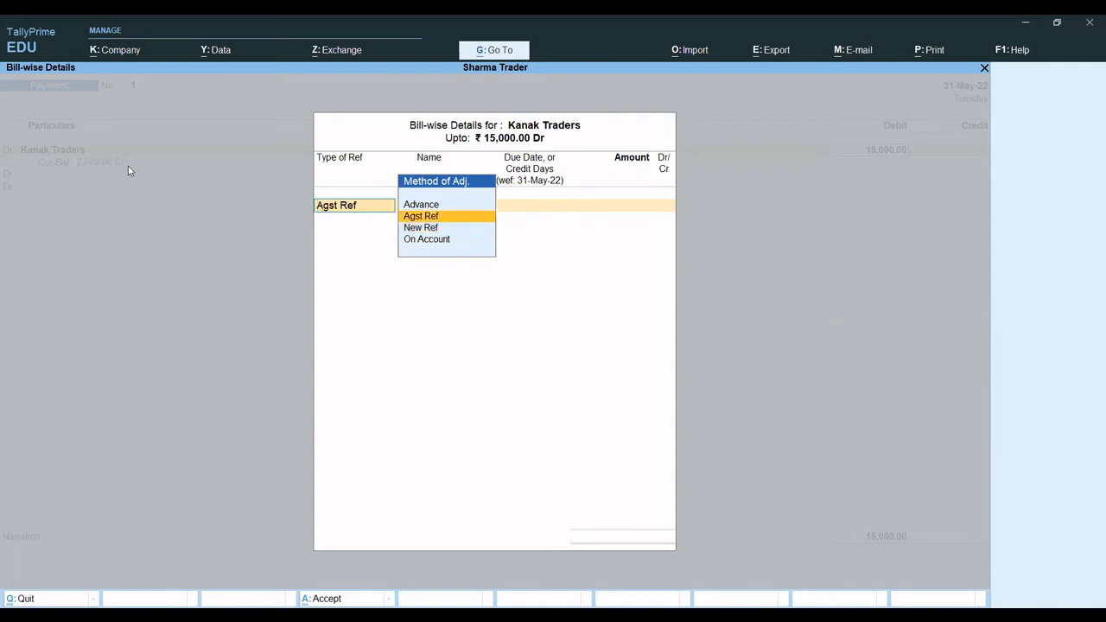
key("Return")
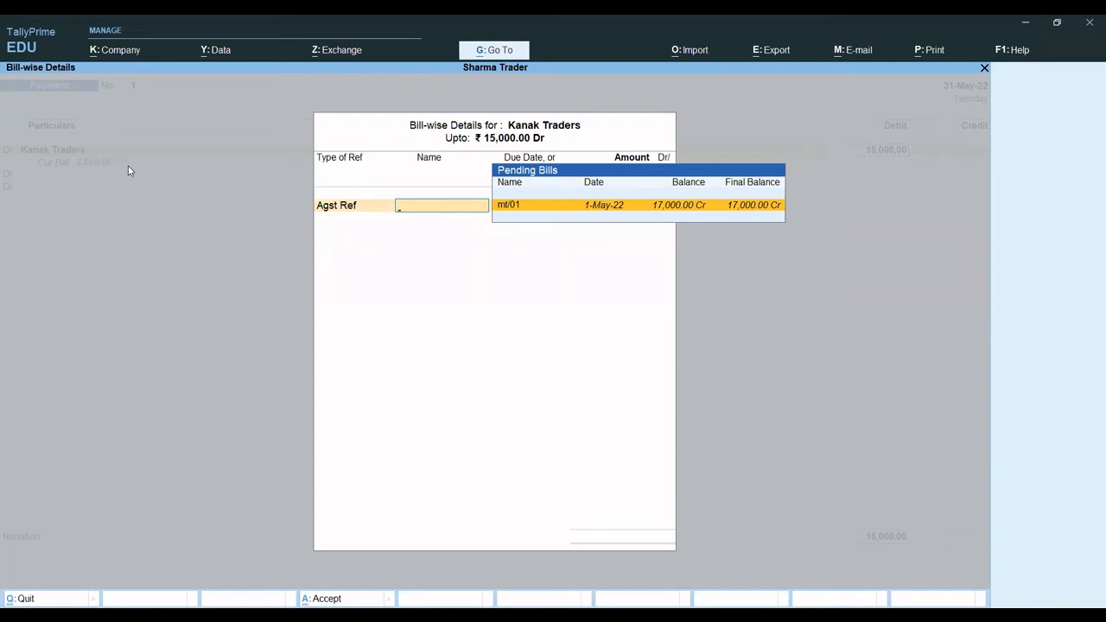
key("Return")
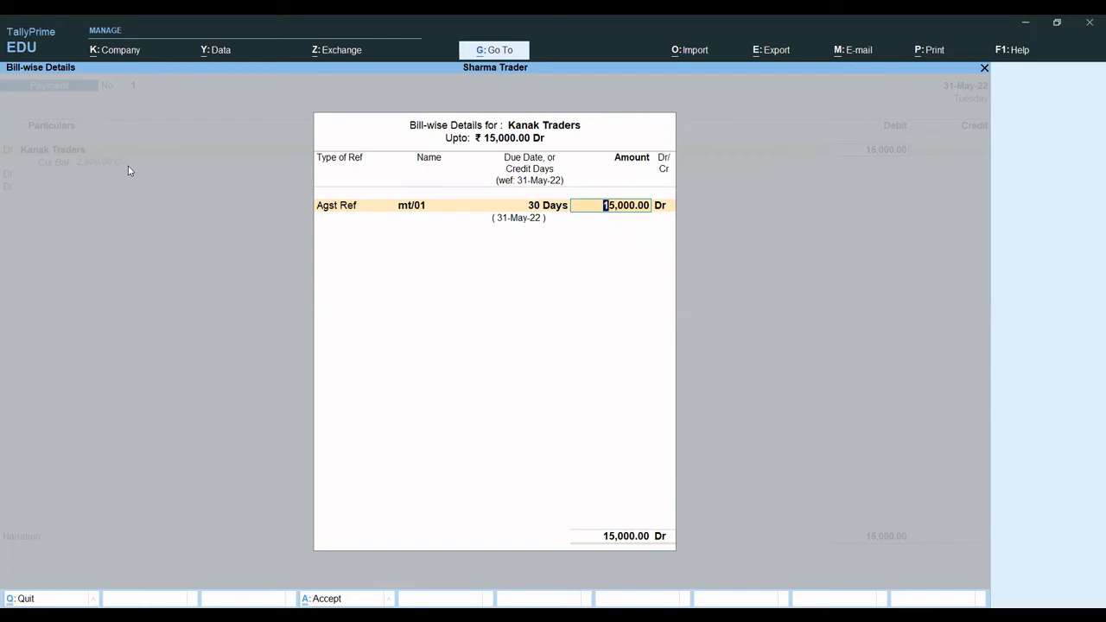
key("Return")
key("Return")
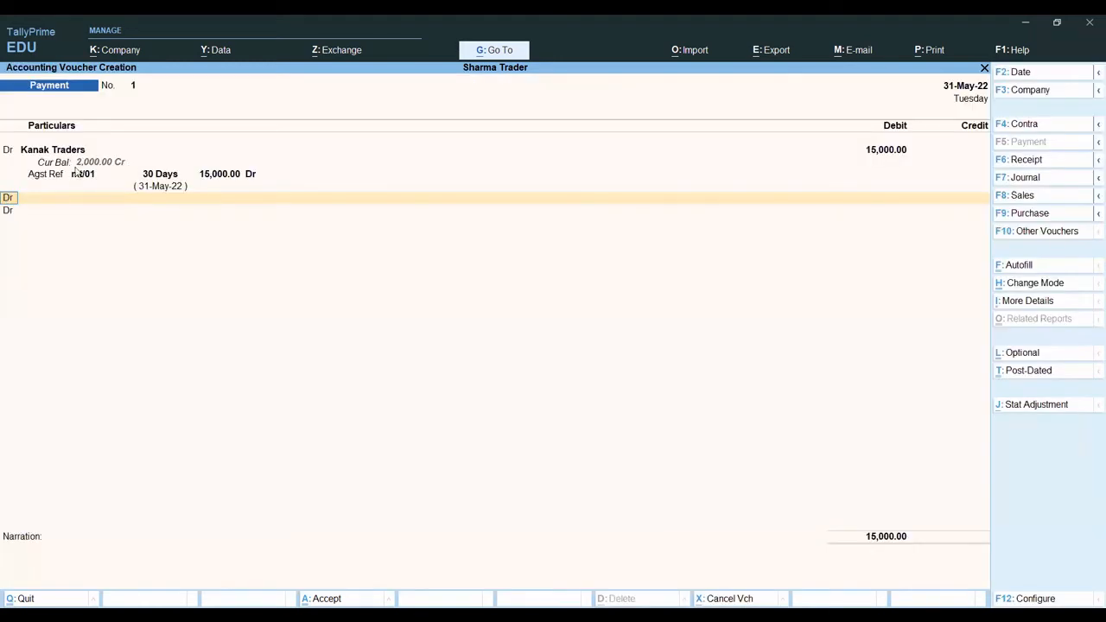
- Credit Cash with 15,000, leave the narration empty, and save the payment voucher
type("c")
key("Return")
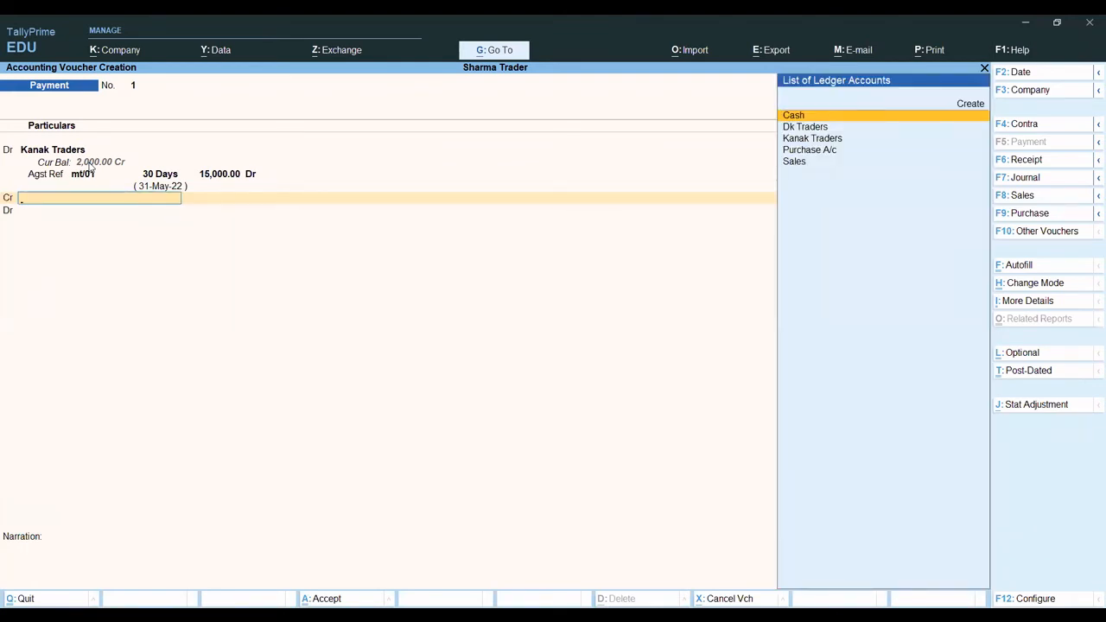
key("Return")
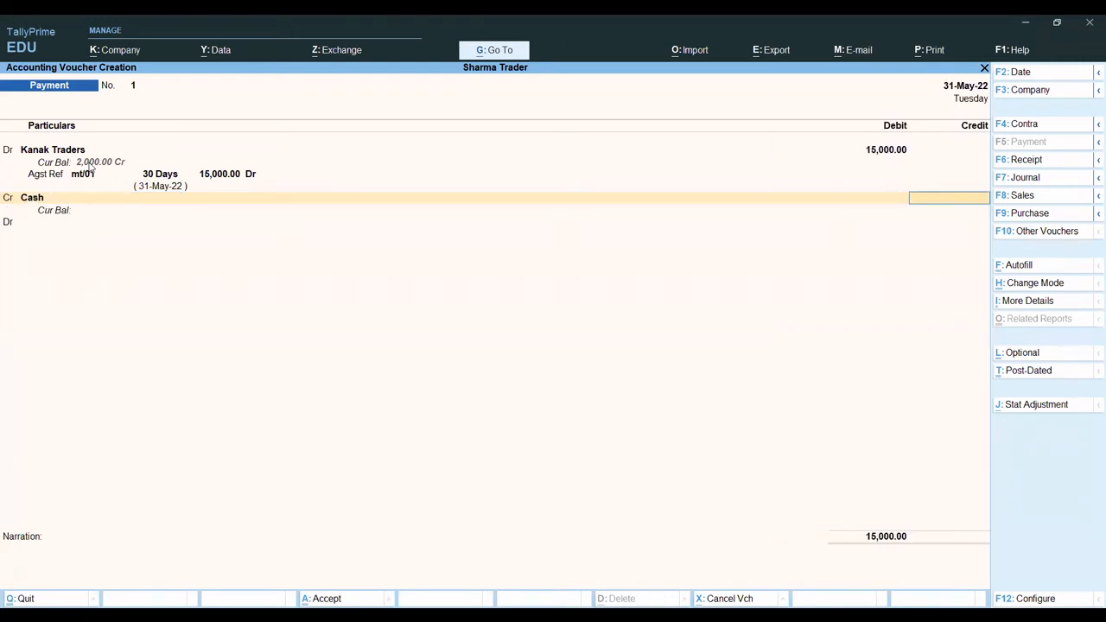
type("15000")
key("Return")
key("Return")
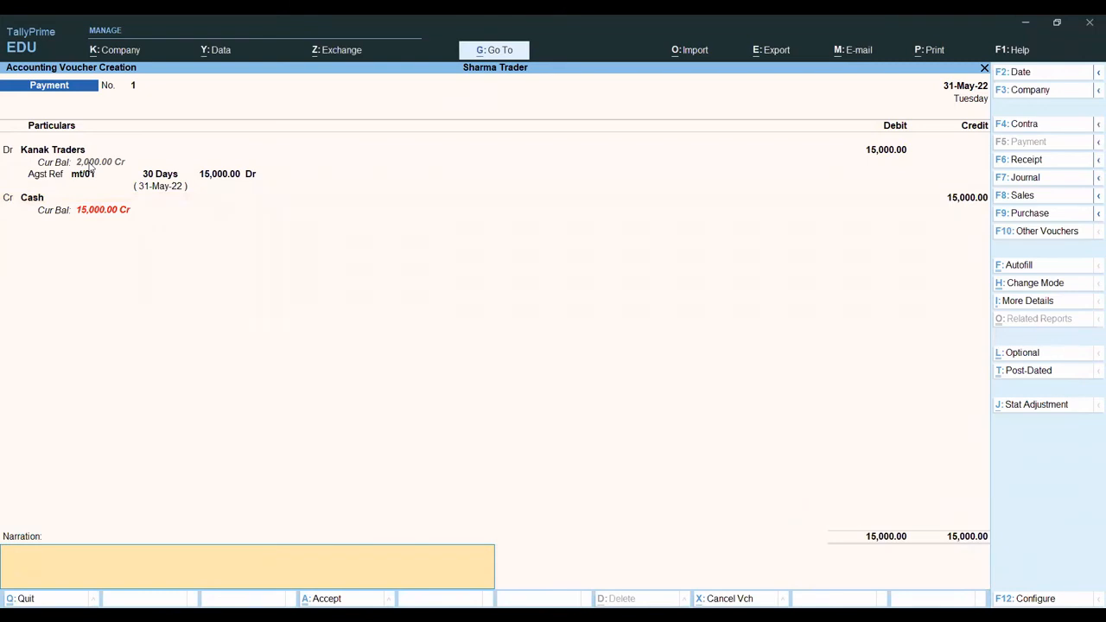
key("Return")
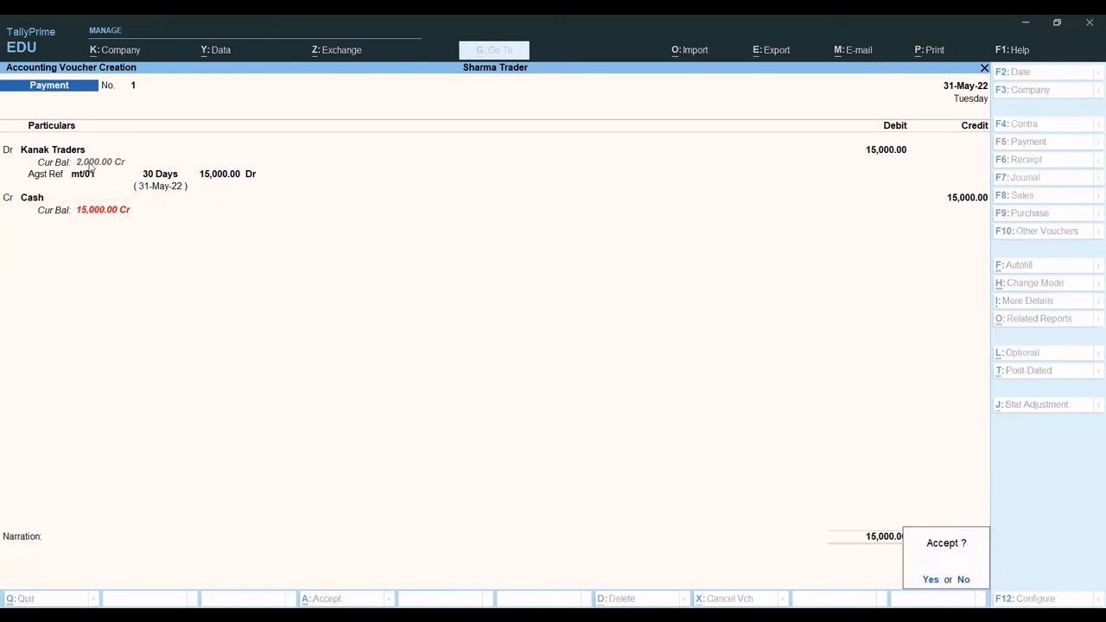
key("Return")
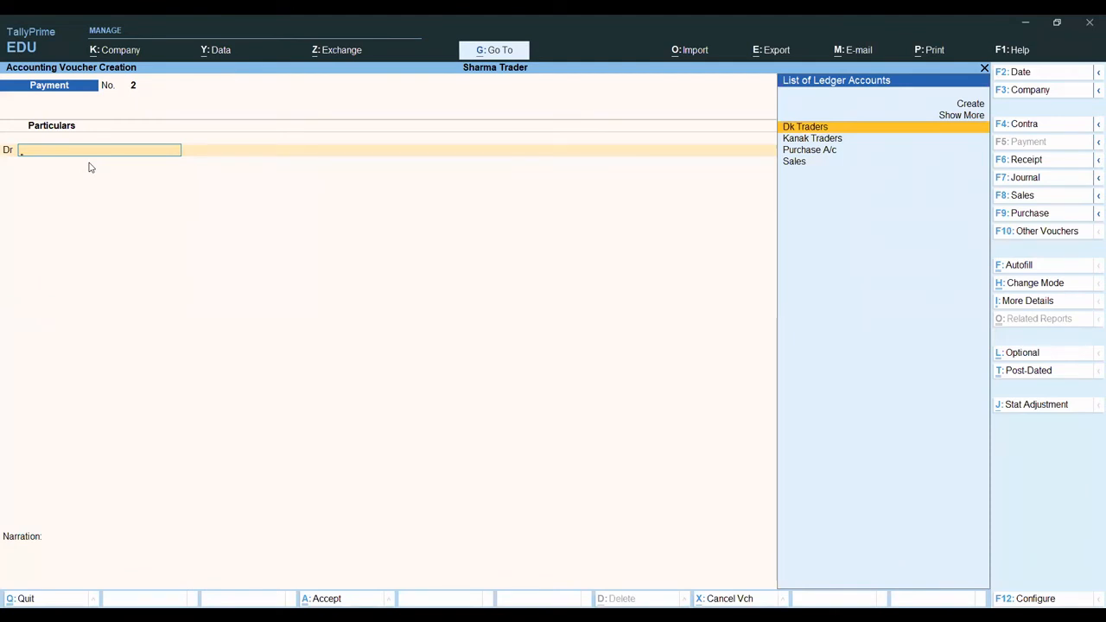
- Start a receipt voucher dated 31-May-22 and credit Dk Traders with 9,400
key("F6")
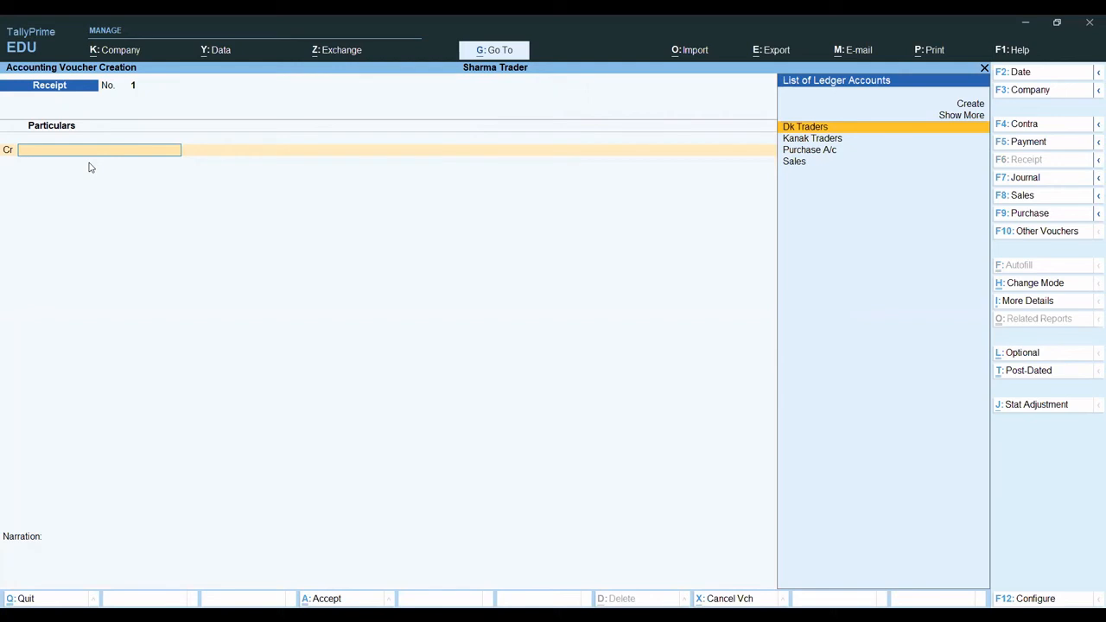
key("F2")
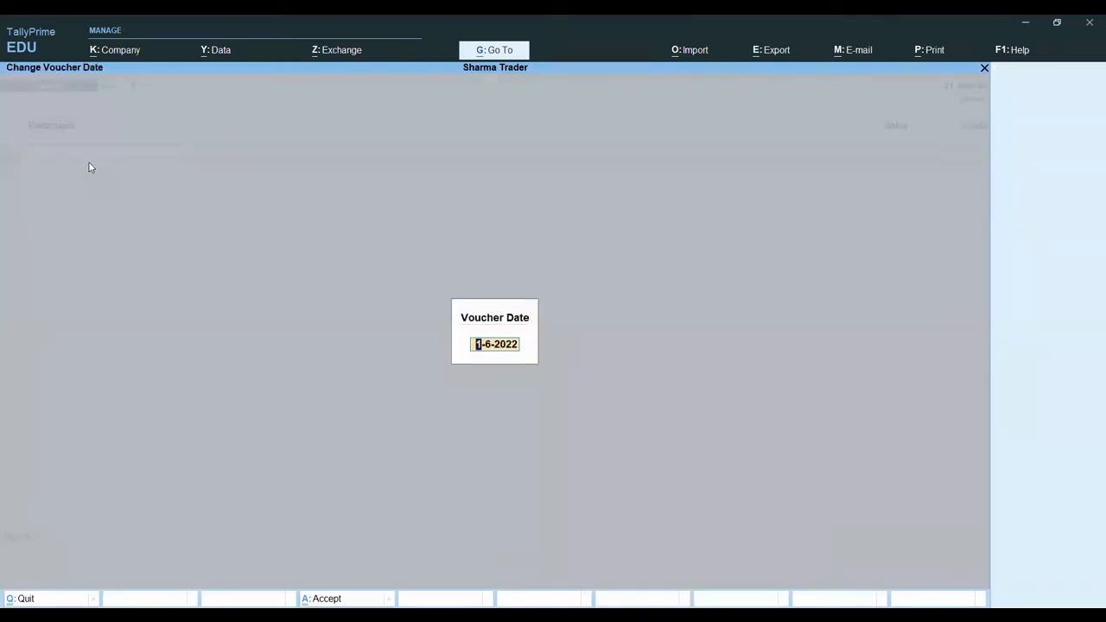
type("31-5")
key("Return")
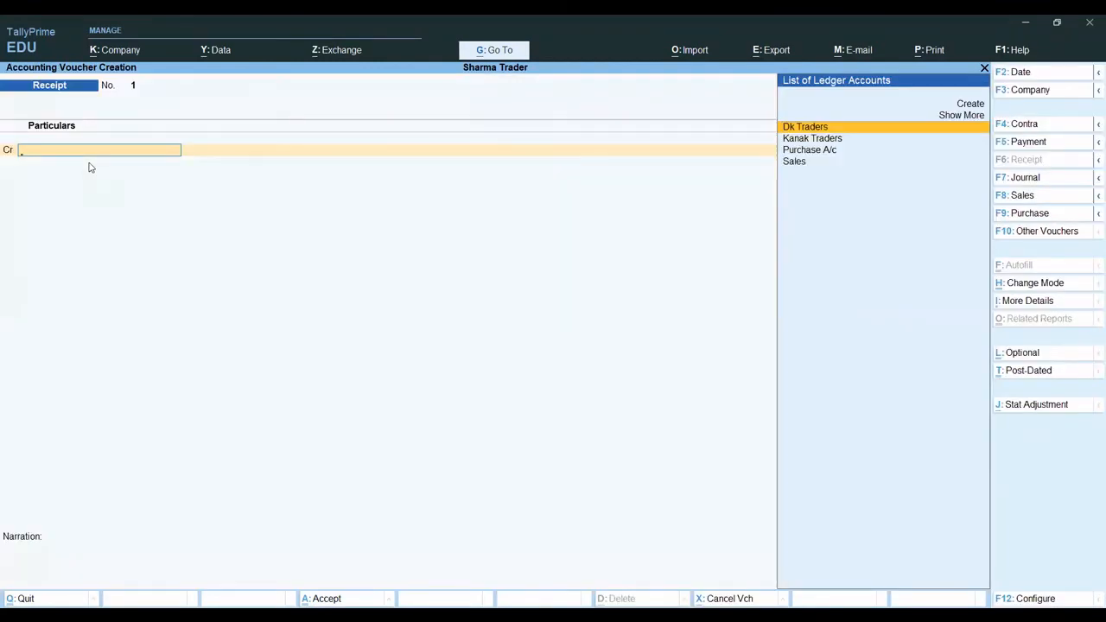
key("Return")
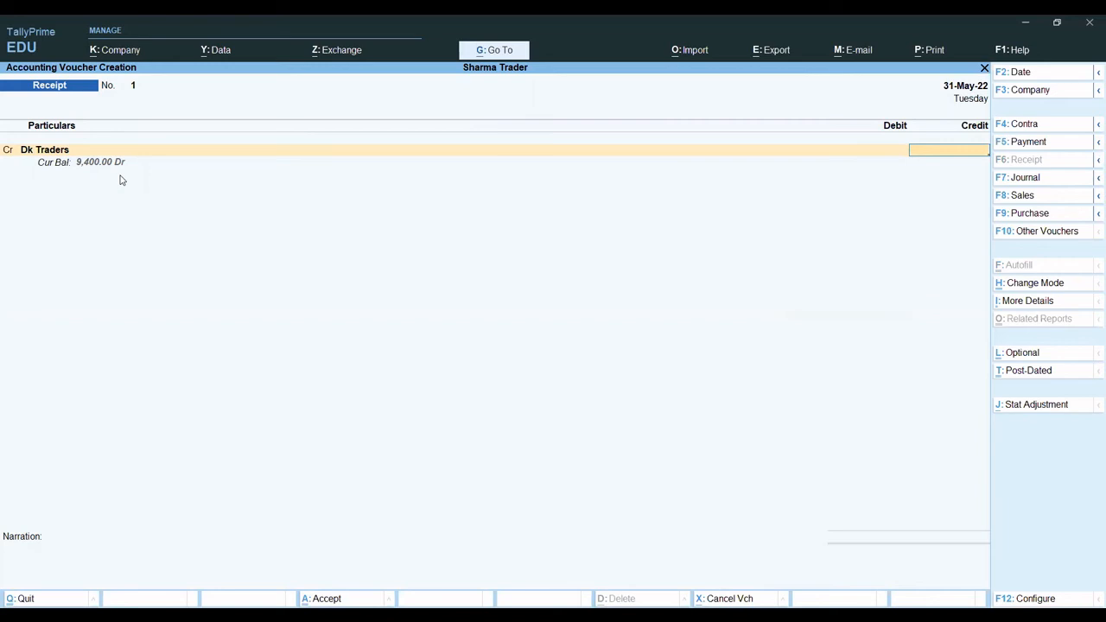
type("9400")
key("Return")
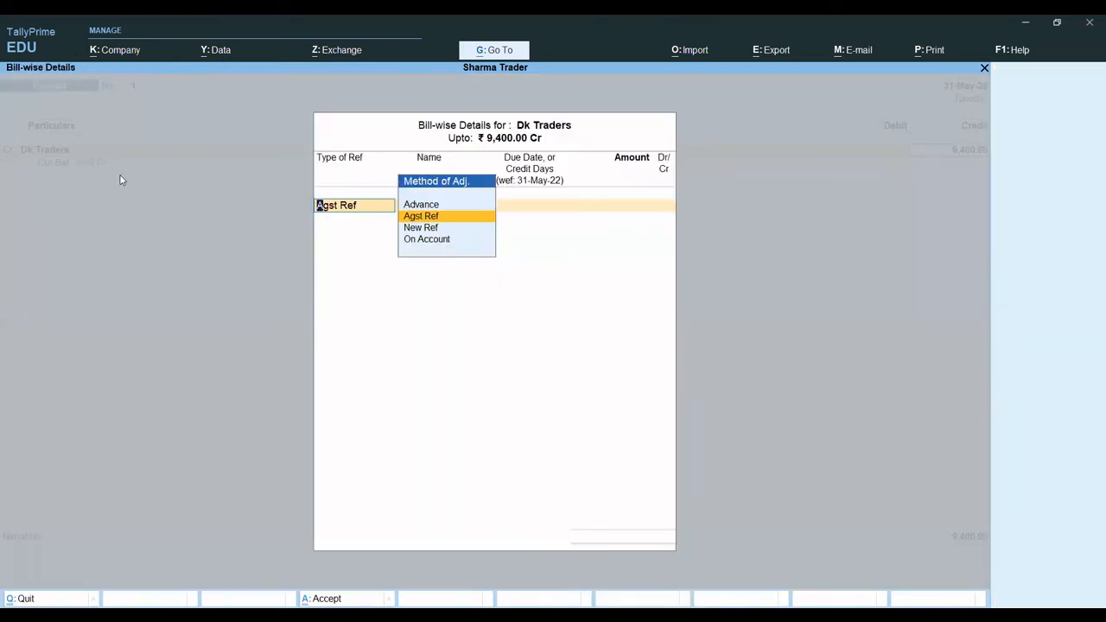
- Allocate the full 9,400 receipt as Agst Ref to Dk Traders' pending bill Ba/01
key("Return")
key("Return")
key("Return")
key("Return")
key("Return")
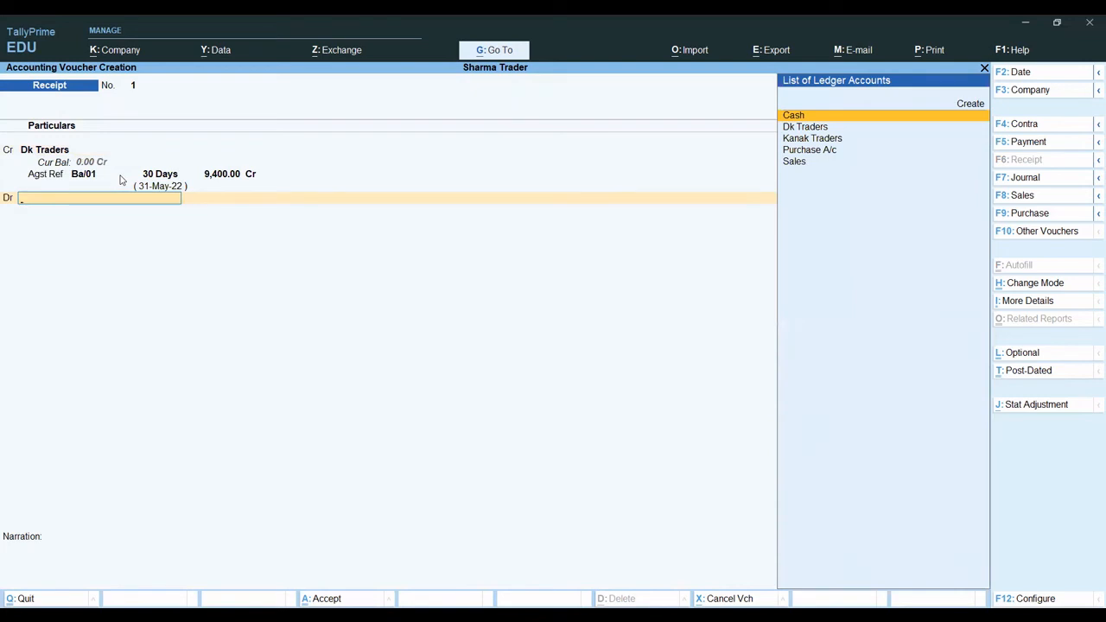
- Debit Cash with 9,400, leave the narration empty, and save the receipt voucher
key("Return")
key("Return")
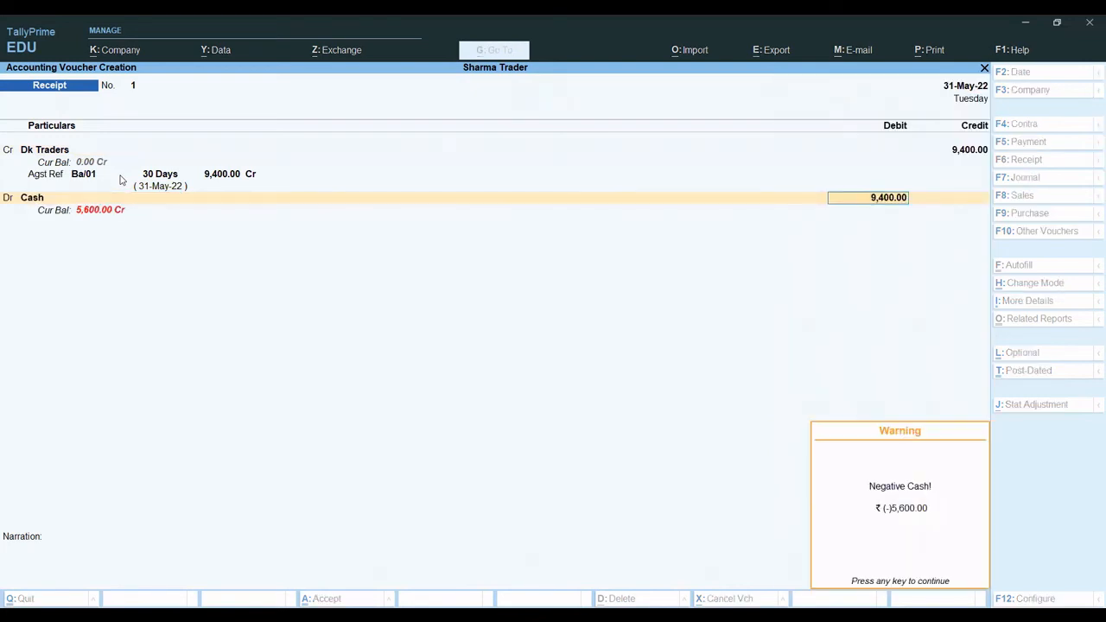
key("Return")
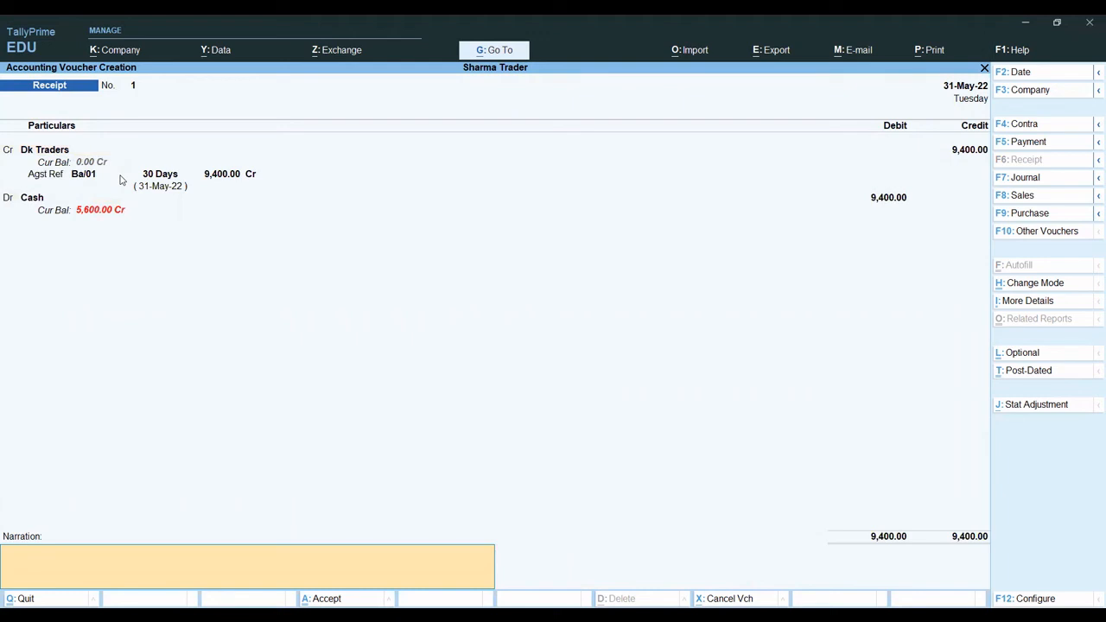
key("Return")
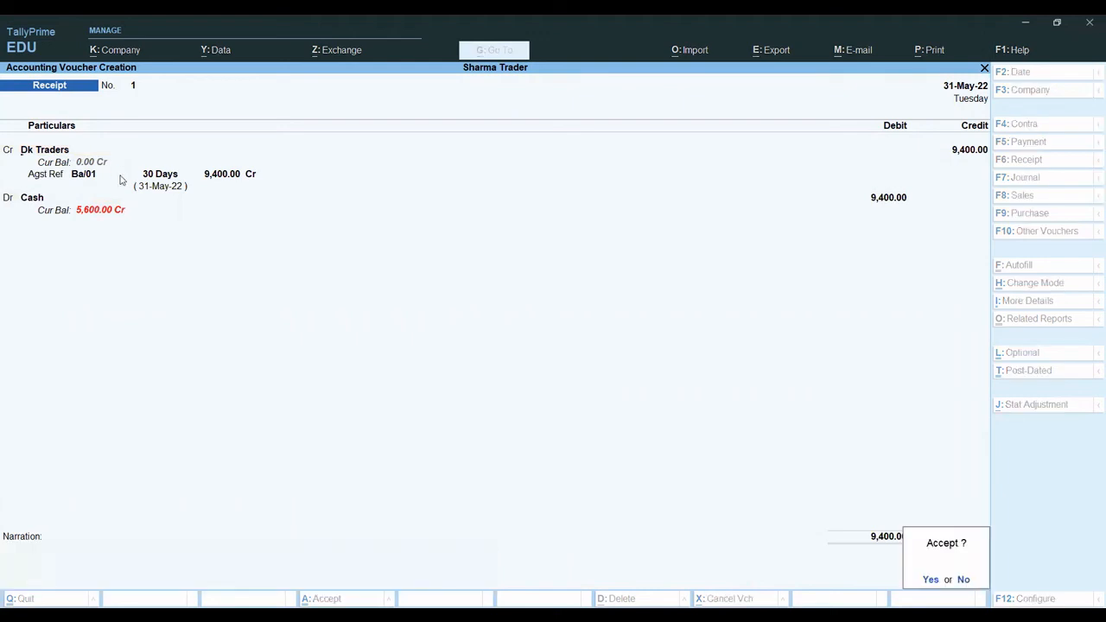
key("Return")
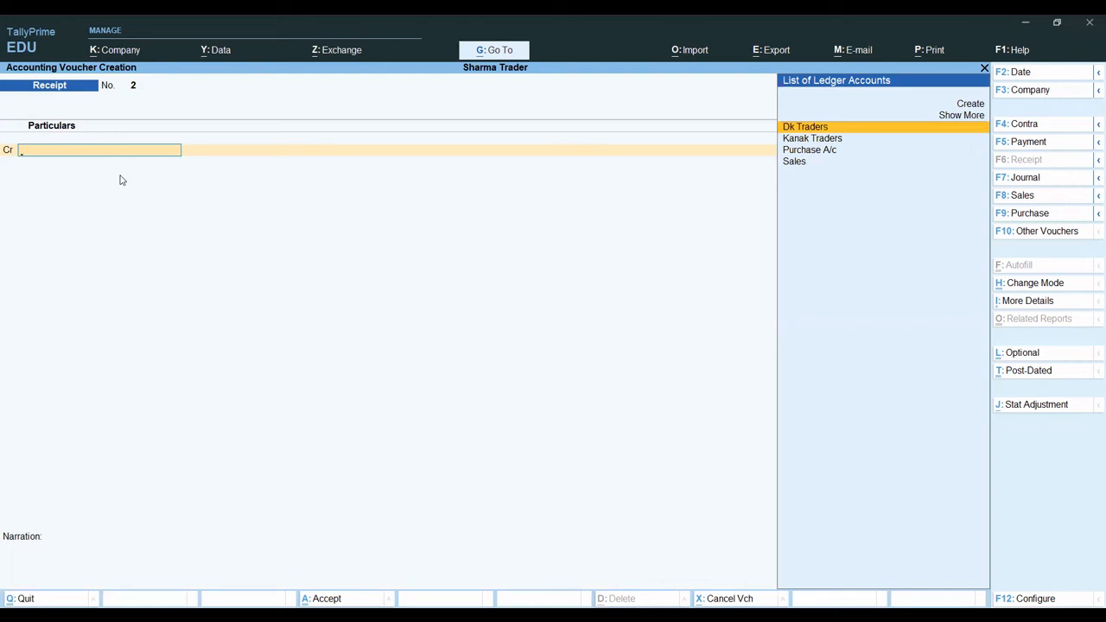
- Set the date of the new receipt voucher to 1-Jul-22
key("F2")
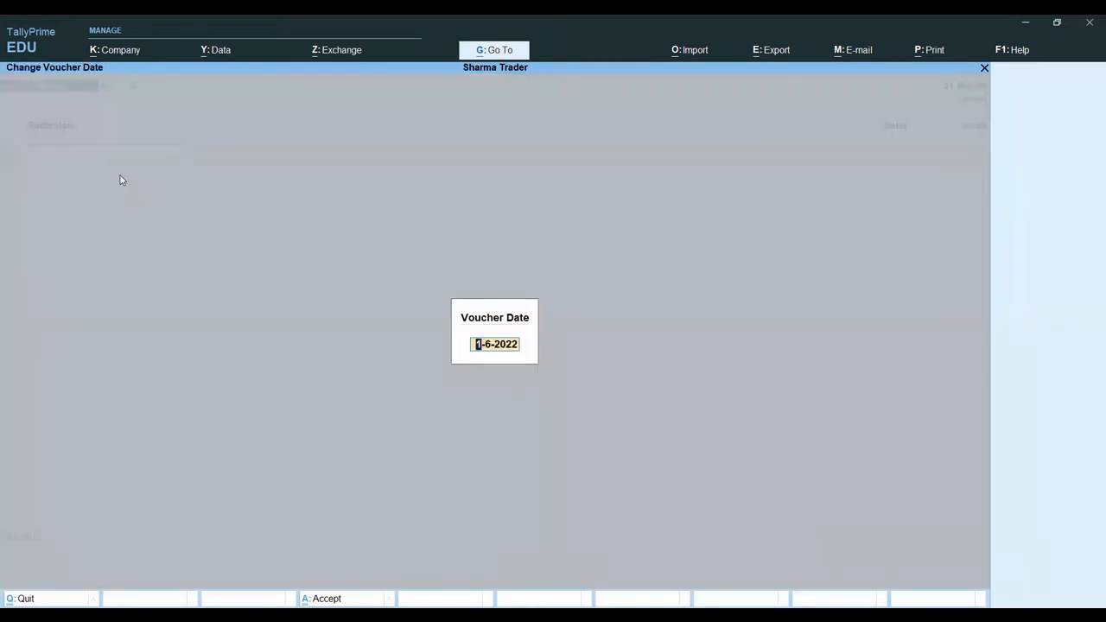
type("1.7")
key("Return")
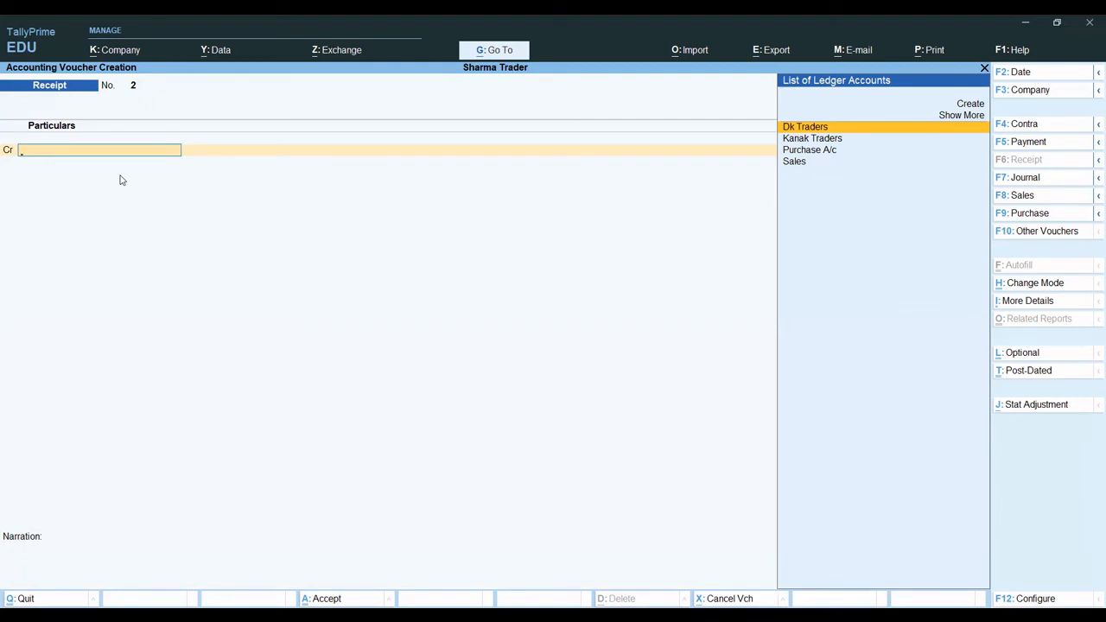
- Create a new ledger named Surya Traders under Sundry Debtors from within the receipt voucher
key("alt+c")
type("Sur")
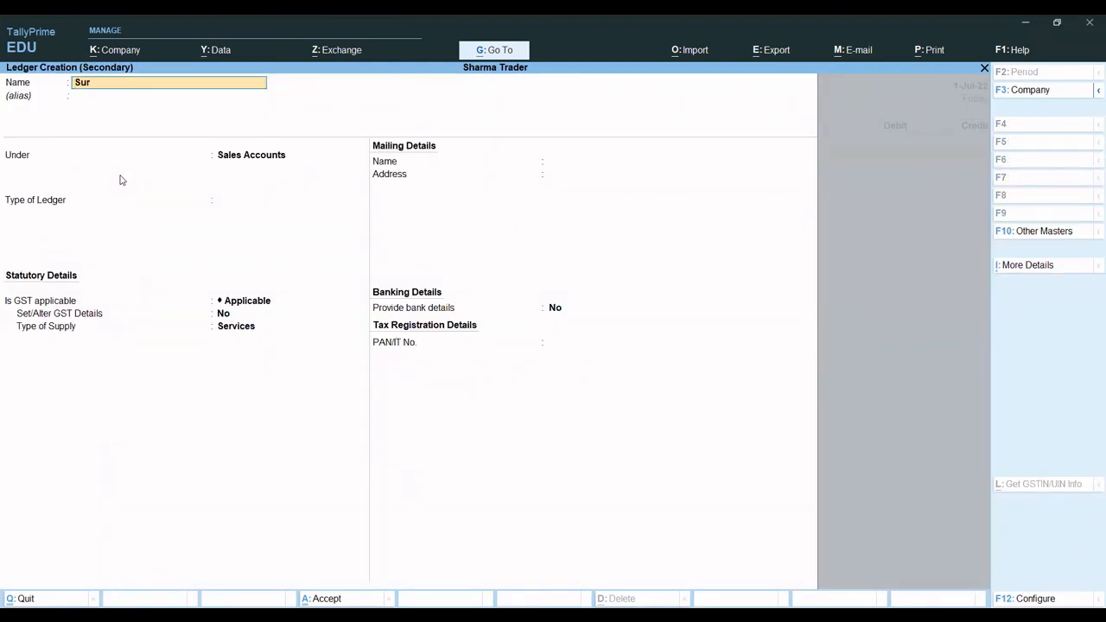
type("ya Traders")
key("Return")
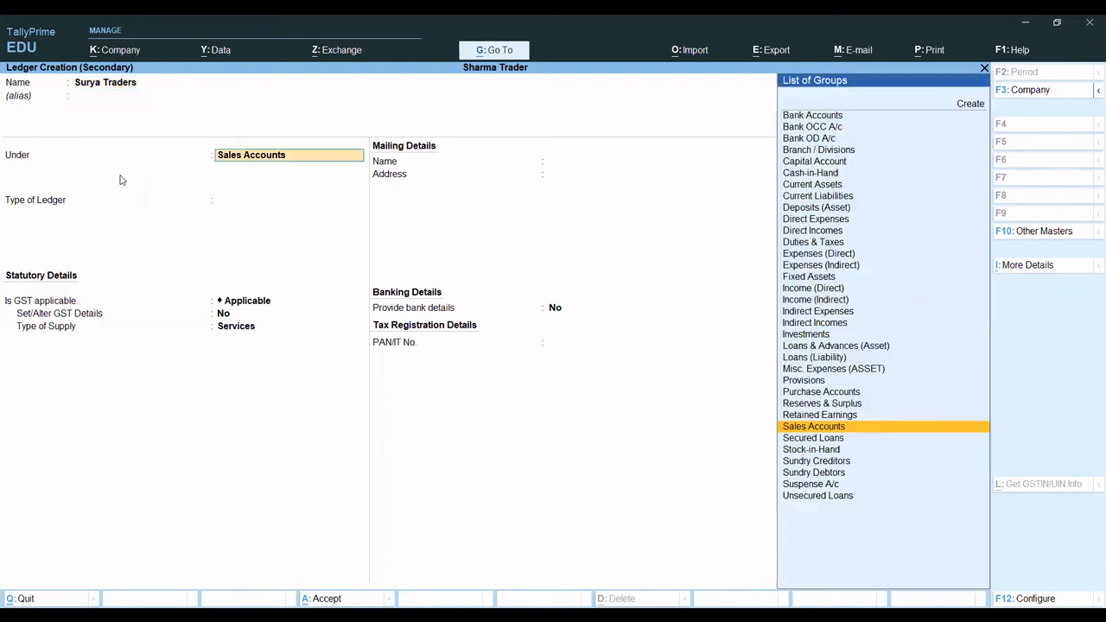
type("Su")
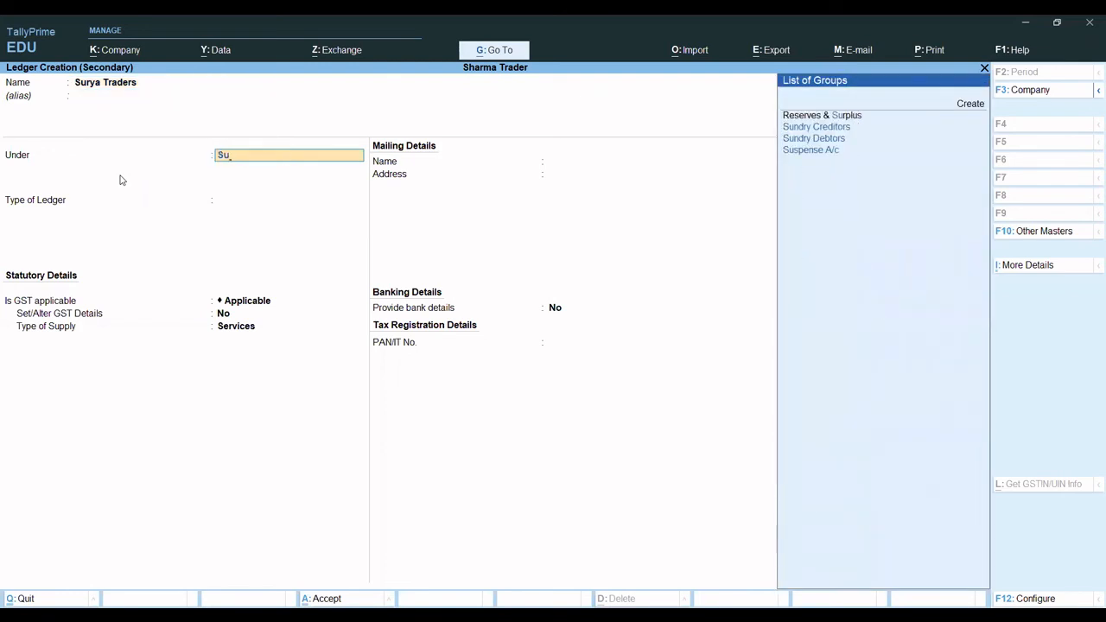
key("Down")
key("Down")
key("Return")
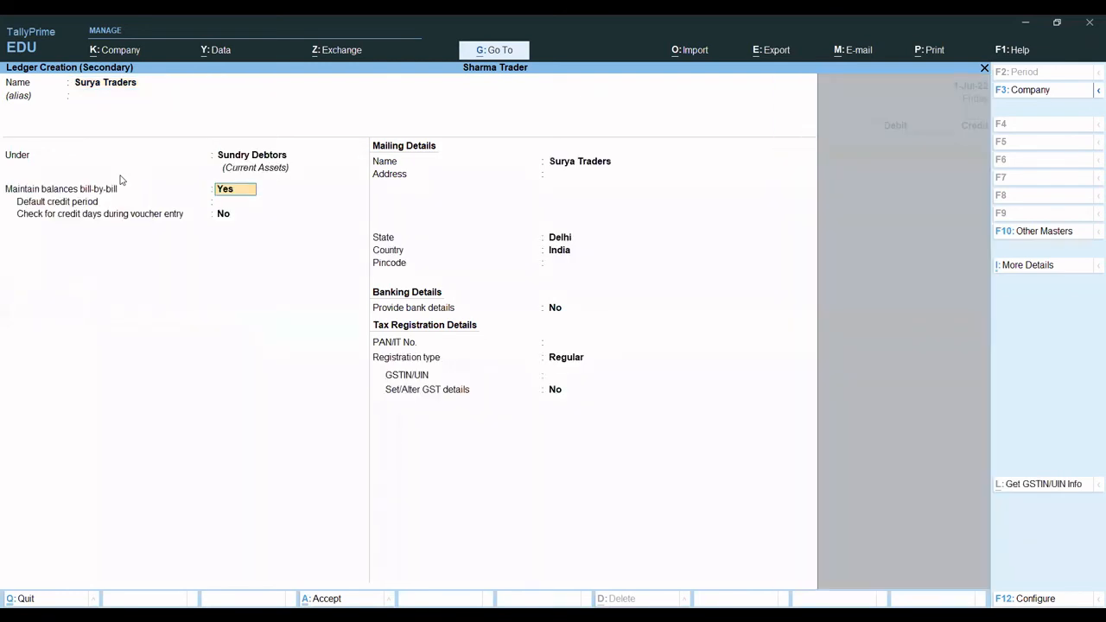
- Keep bill-by-bill balances set to Yes for Surya Traders, leave the default credit period blank, and save the ledger
key("Return")
key("Return")
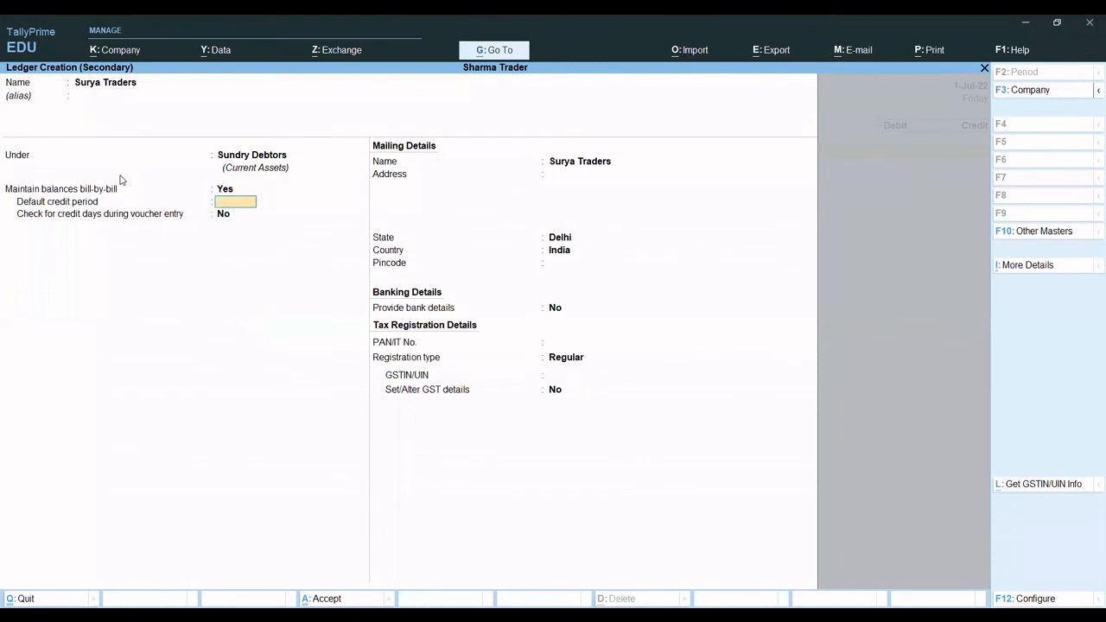
key("Up")
key("Return")
key("Return")
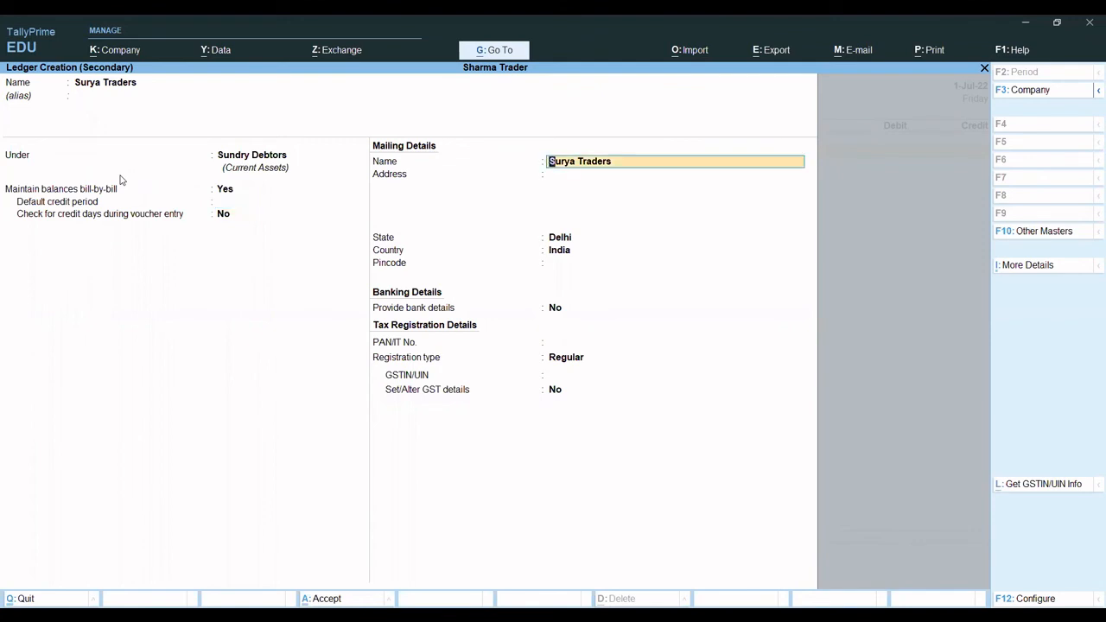
key("ctrl+a")
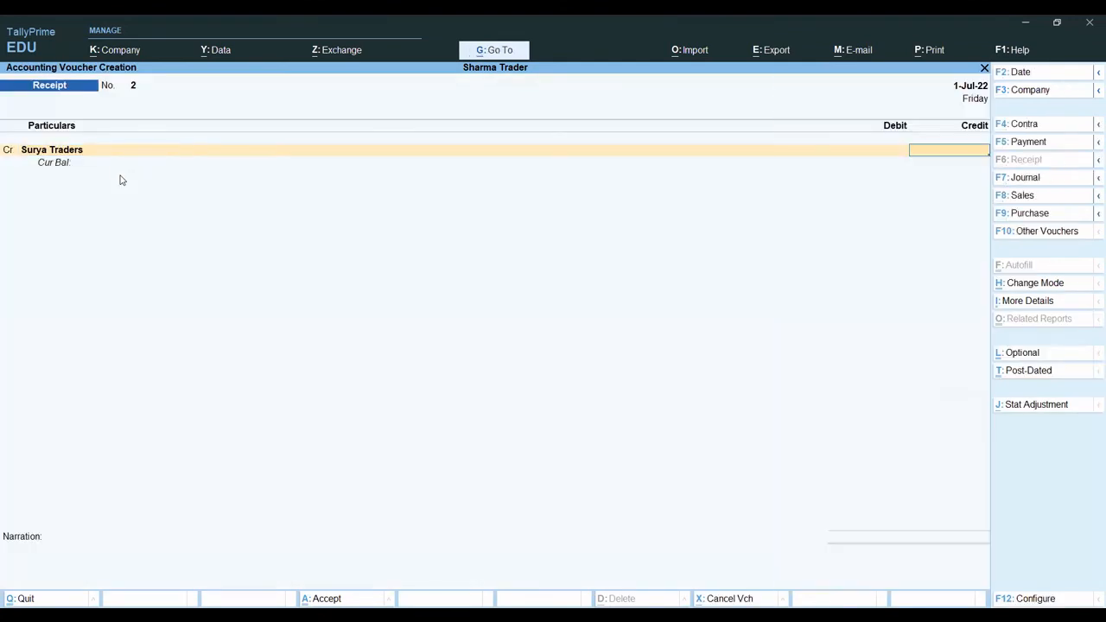
- Credit Surya Traders with 2,000 and choose Advance as the bill-wise reference type
type("2000")
key("Return")
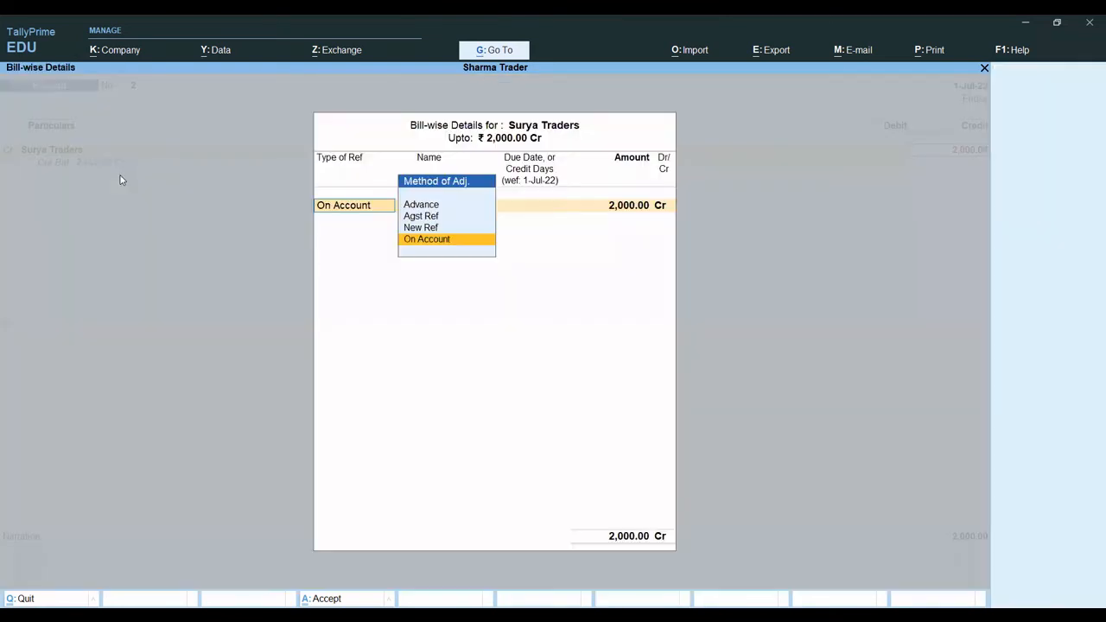
key("Up")
key("Up")
key("Up")
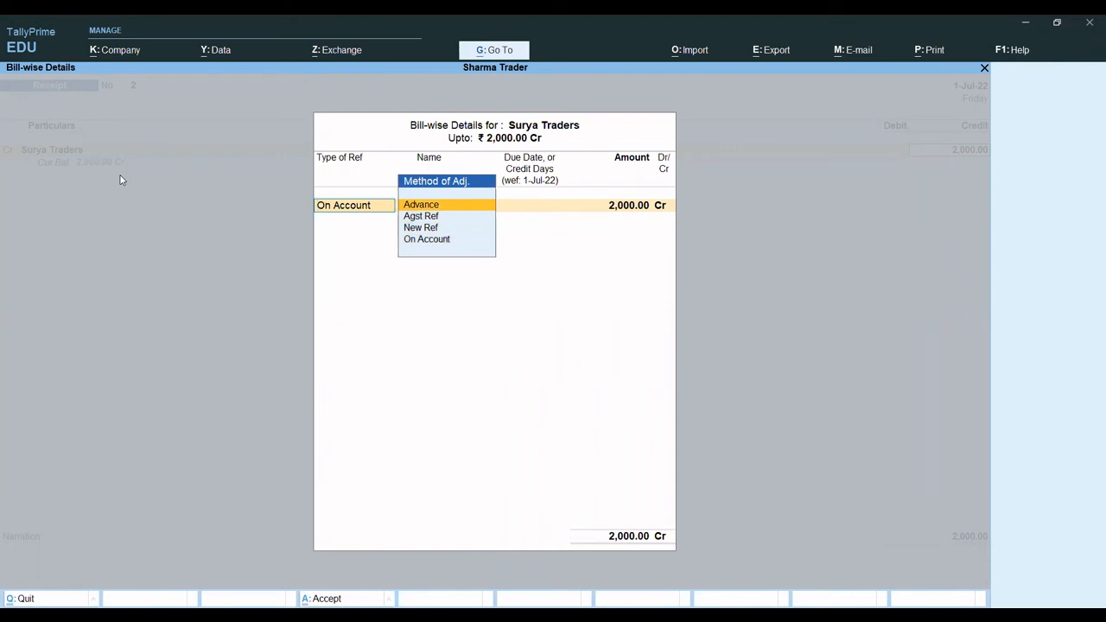
key("Return")
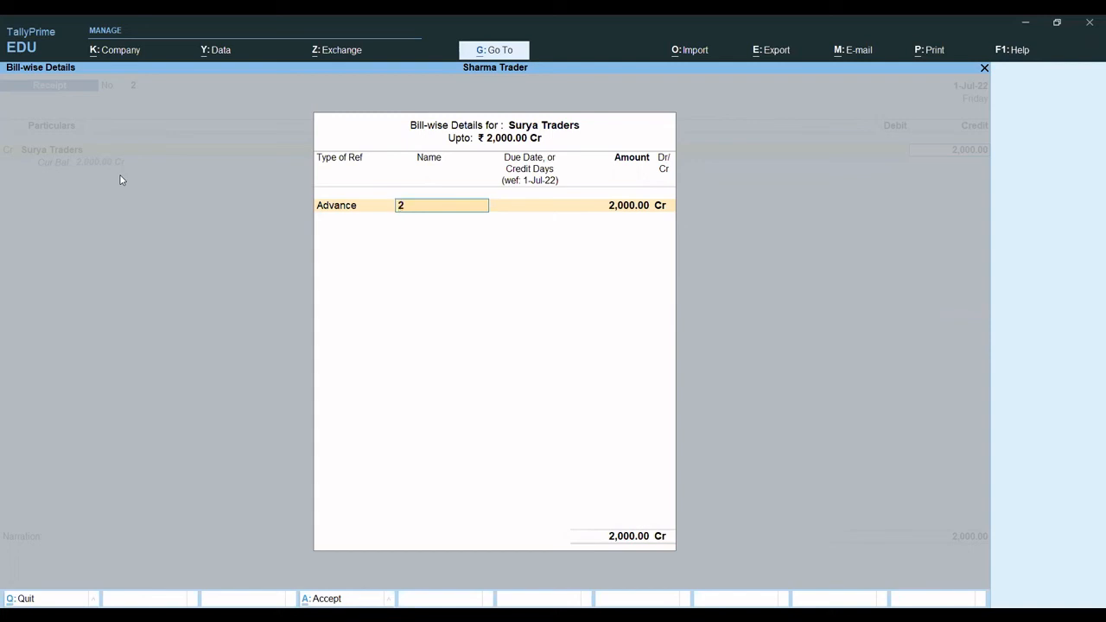
- Name the advance reference Su/01, leave its due date blank, and allocate the full 2,000 to it
type("Su/01")
key("Return")
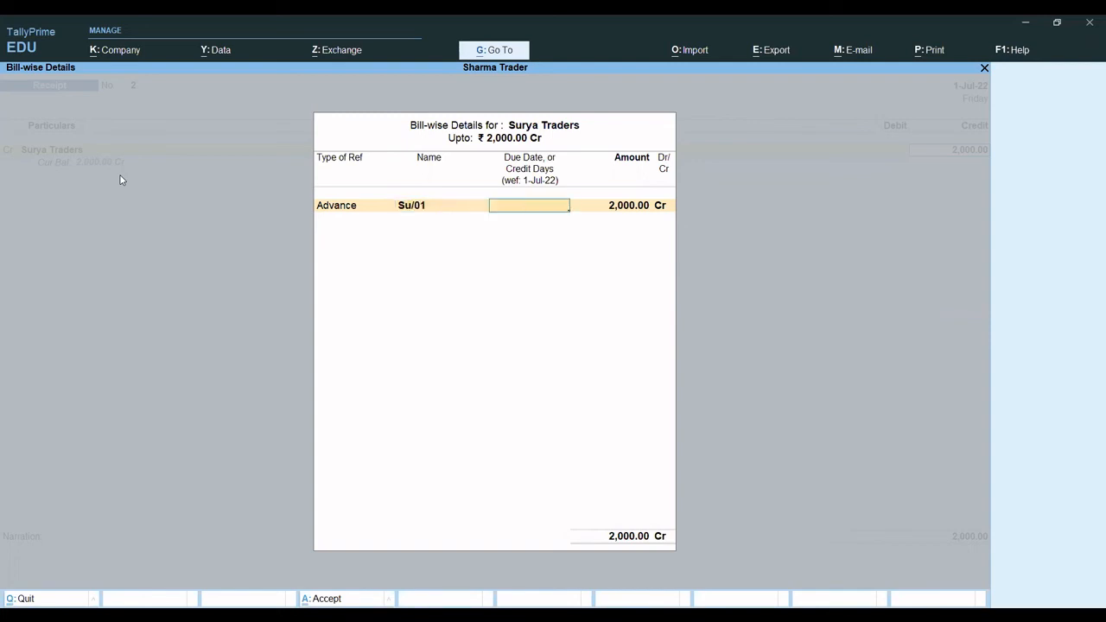
key("Return")
key("Return")
key("Return")
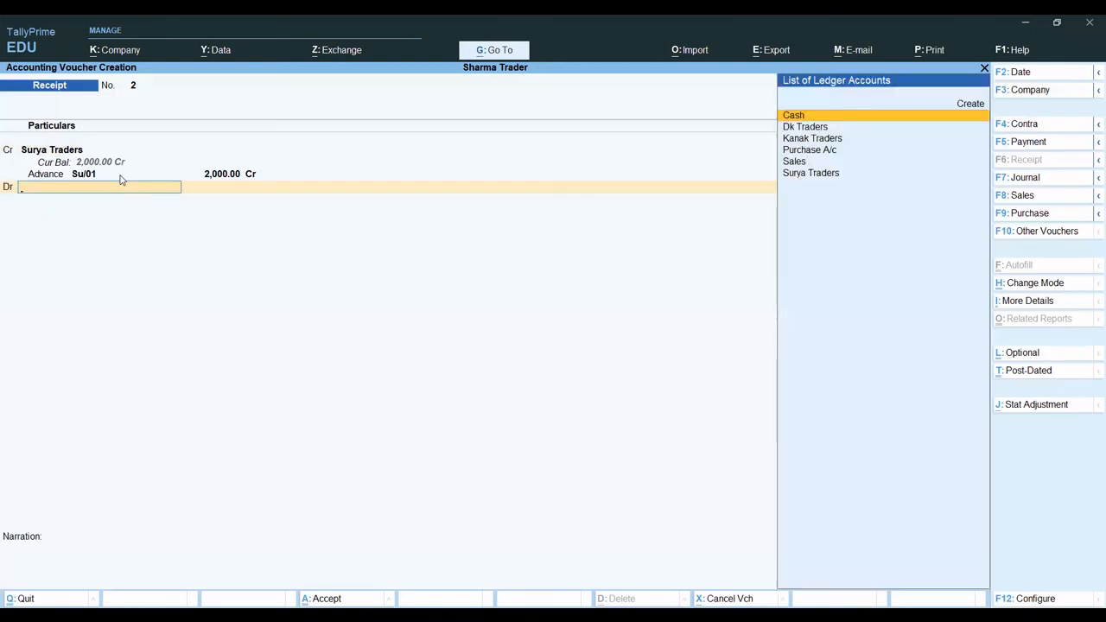
- Debit Cash with 2,000, leave the narration empty, and save the receipt voucher
key("Return")
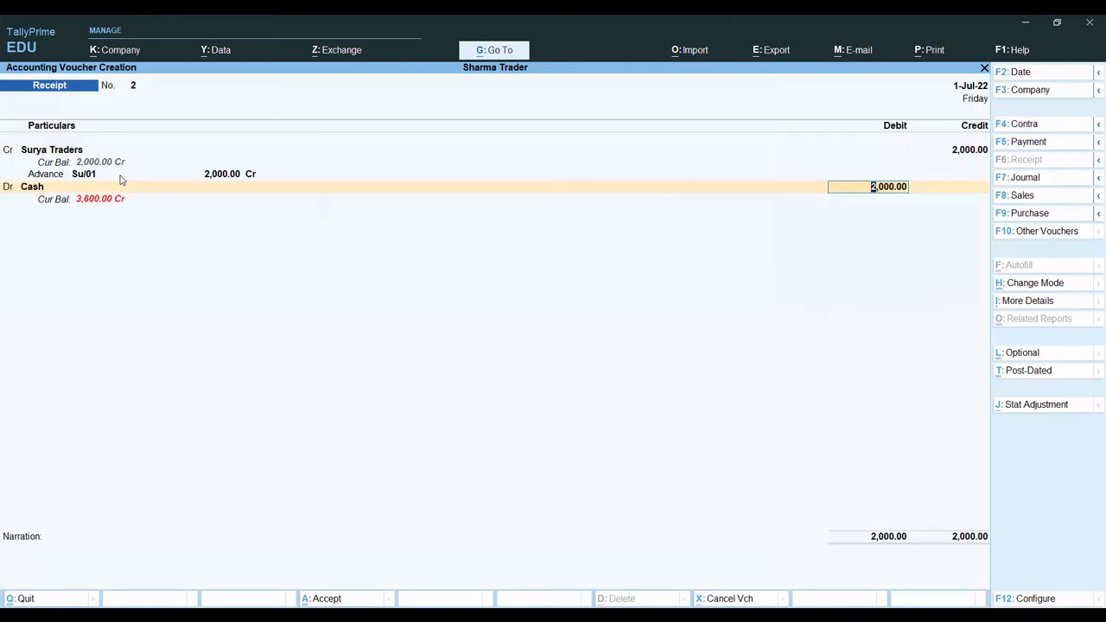
key("Return")
key("Return")
key("Return")
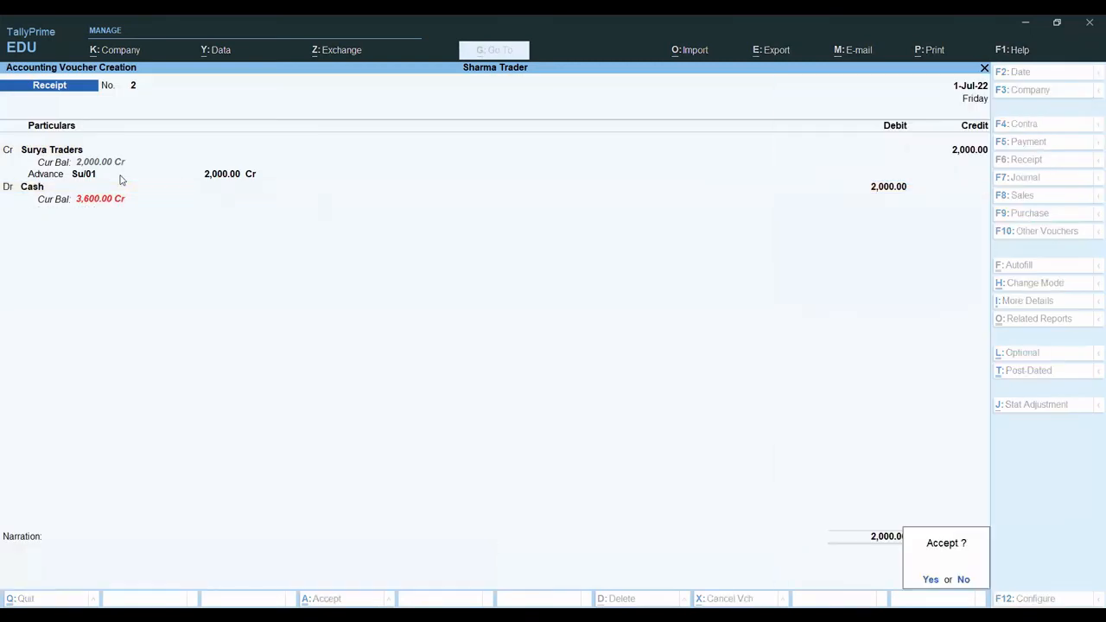
key("Return")
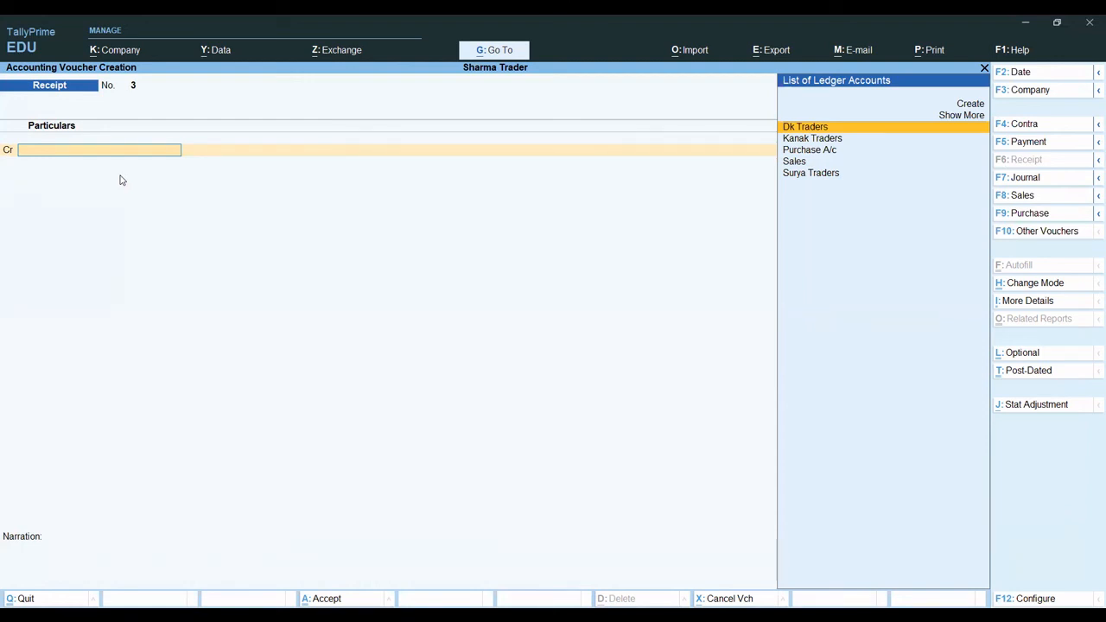
- Start a sales voucher and date it 31-Aug-22
key("F8")
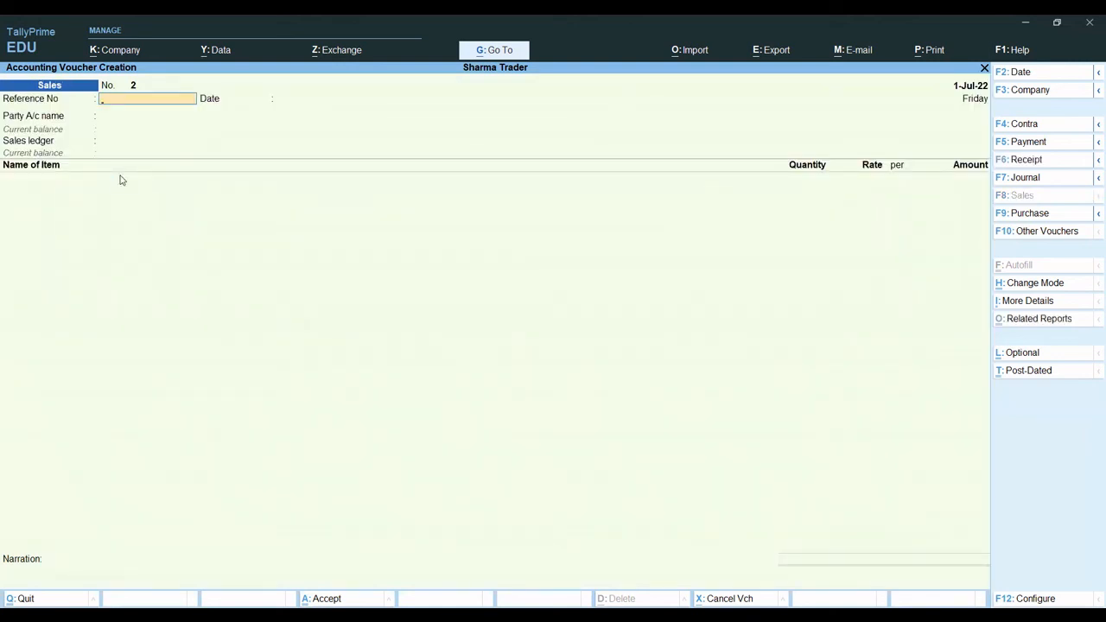
key("F2")
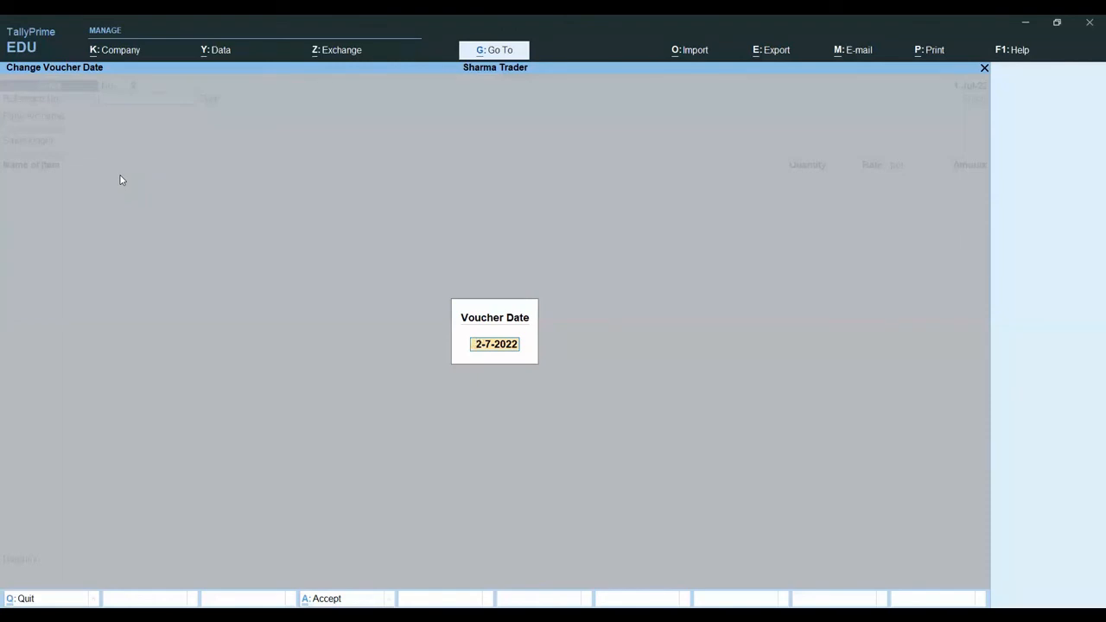
type("31.8")
key("Return")
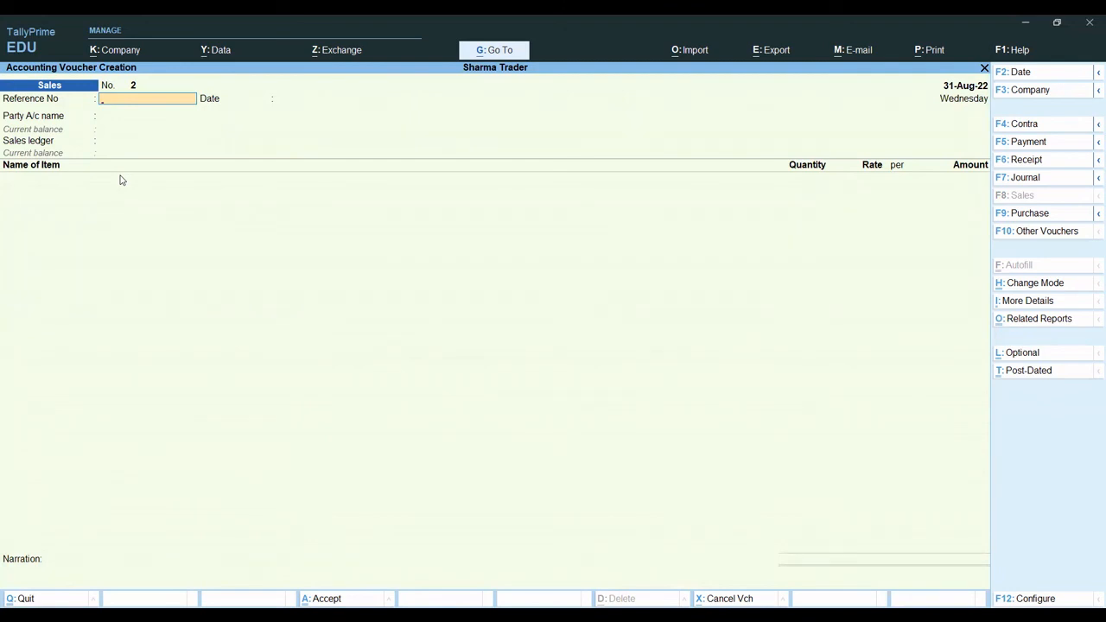
- Enter su/sale/01 as the sales voucher's reference number and keep 31-Aug-22 as the reference date
type("su/sale/01")
key("Return")
- Choose Surya Traders as the party, accept the default dispatch and party details, and select the Sales ledger
key("Return")
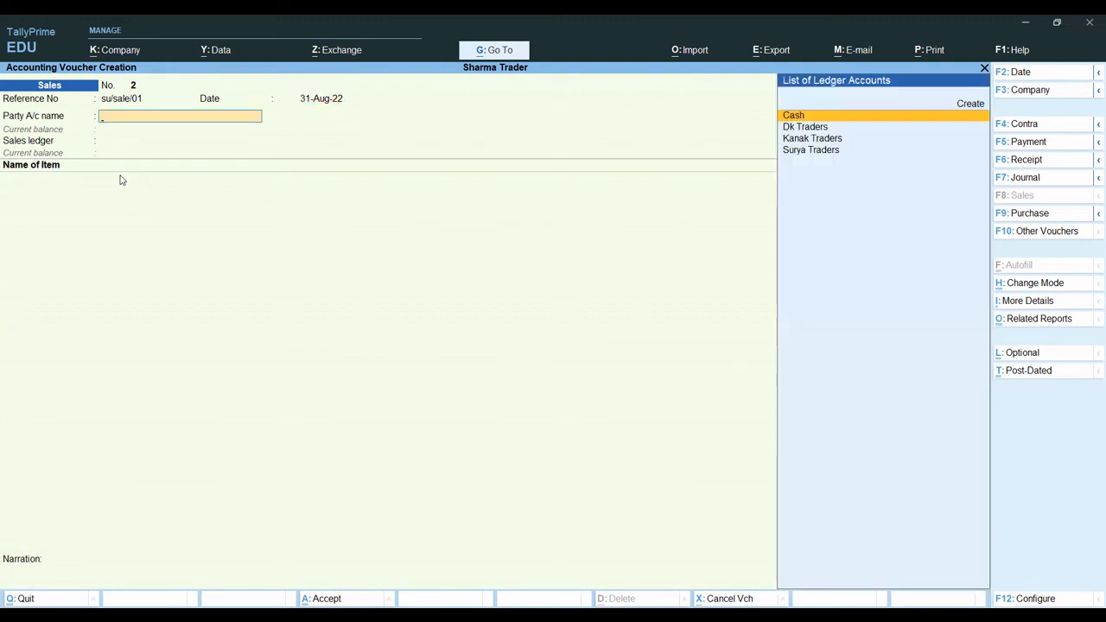
key("Down")
key("Down")
key("Down")
key("Return")
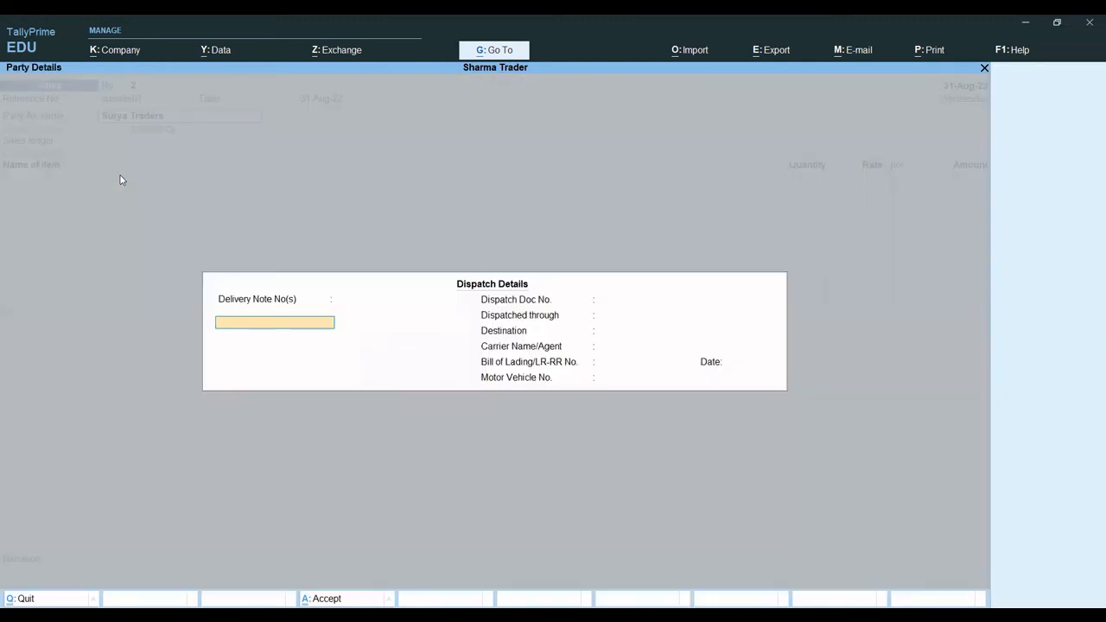
key("ctrl+a")
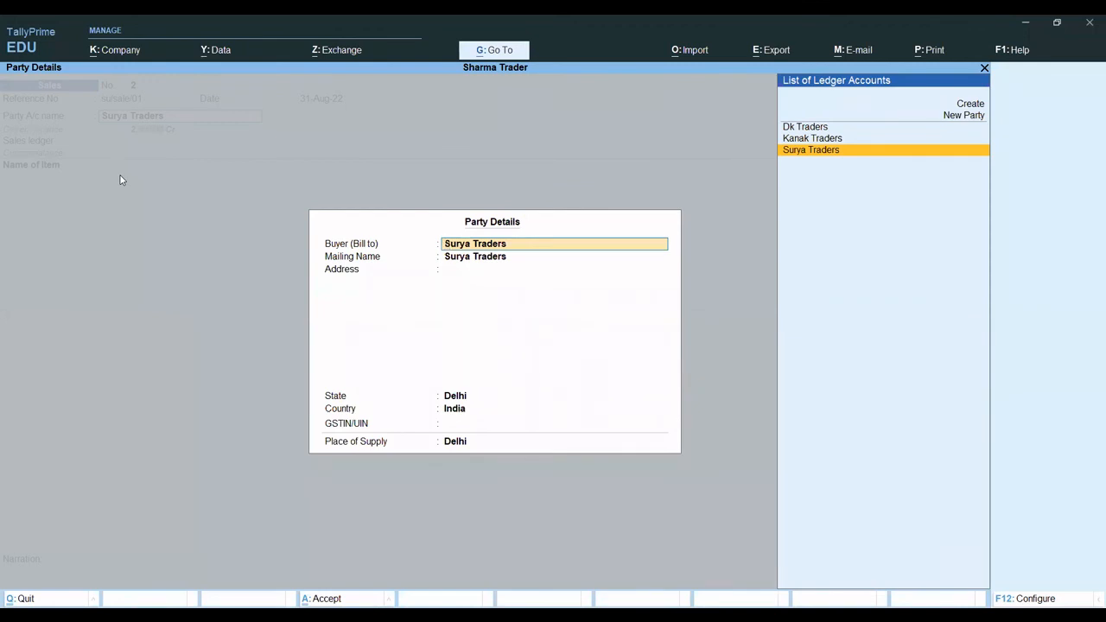
key("ctrl+a")
key("Return")
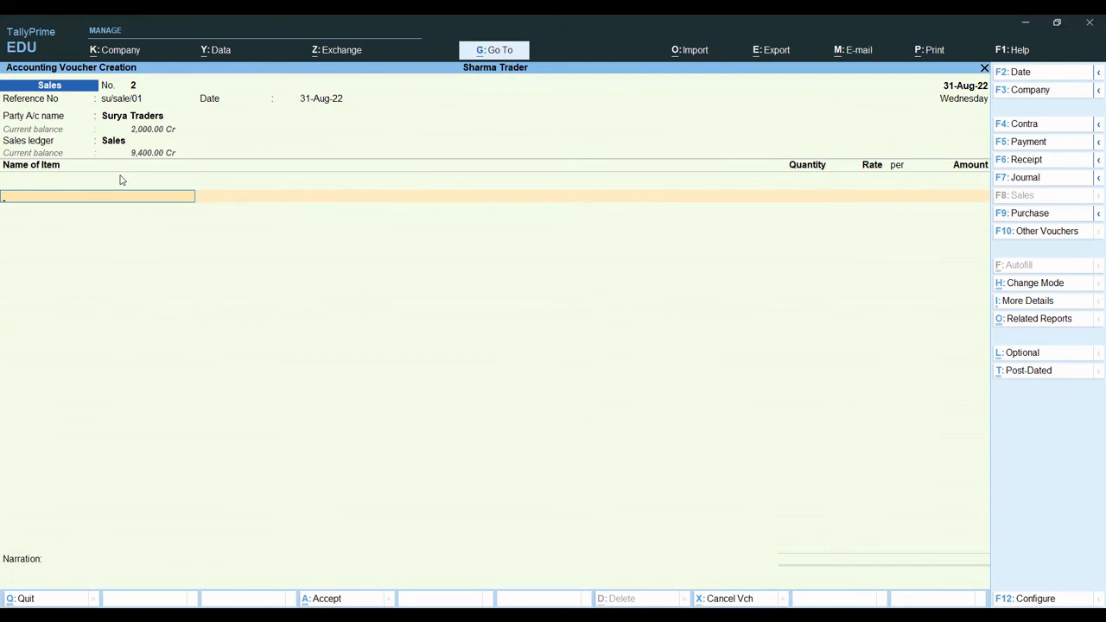
- Add Item 1 to the sales voucher with a quantity of 20 nos at a rate of 65
type("It")
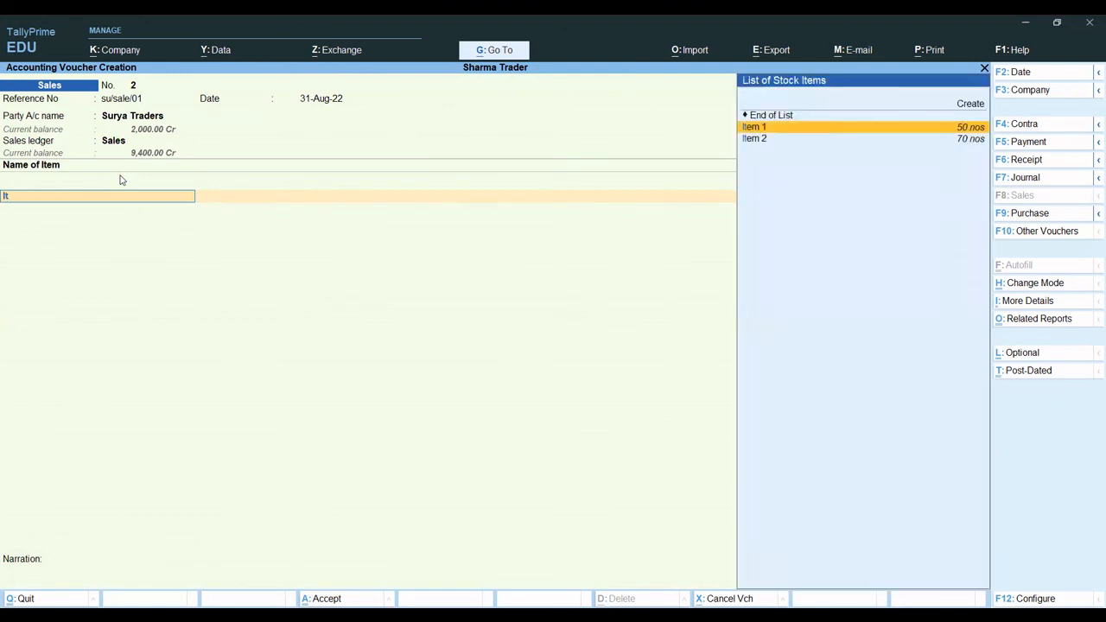
key("Return")
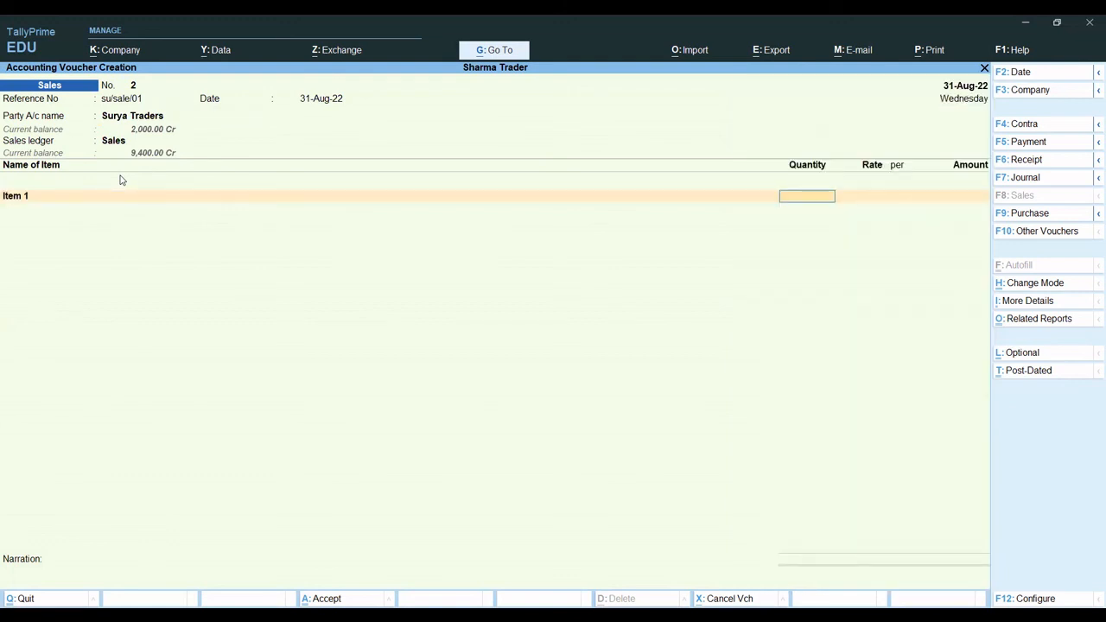
type("20")
key("Return")
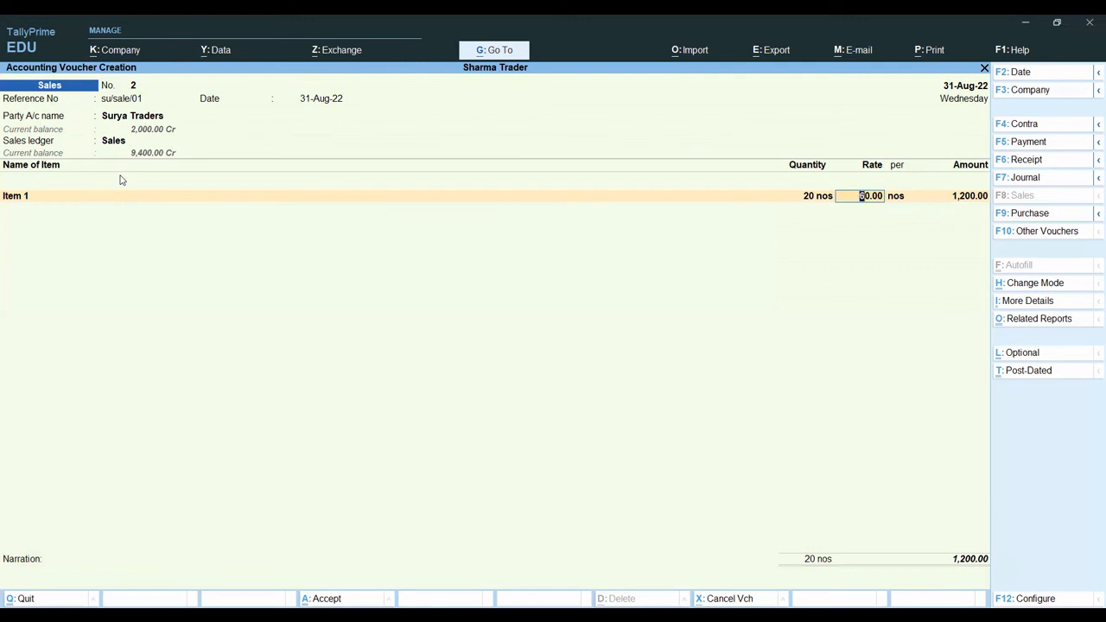
type("65")
key("Return")
key("Return")
key("Return")
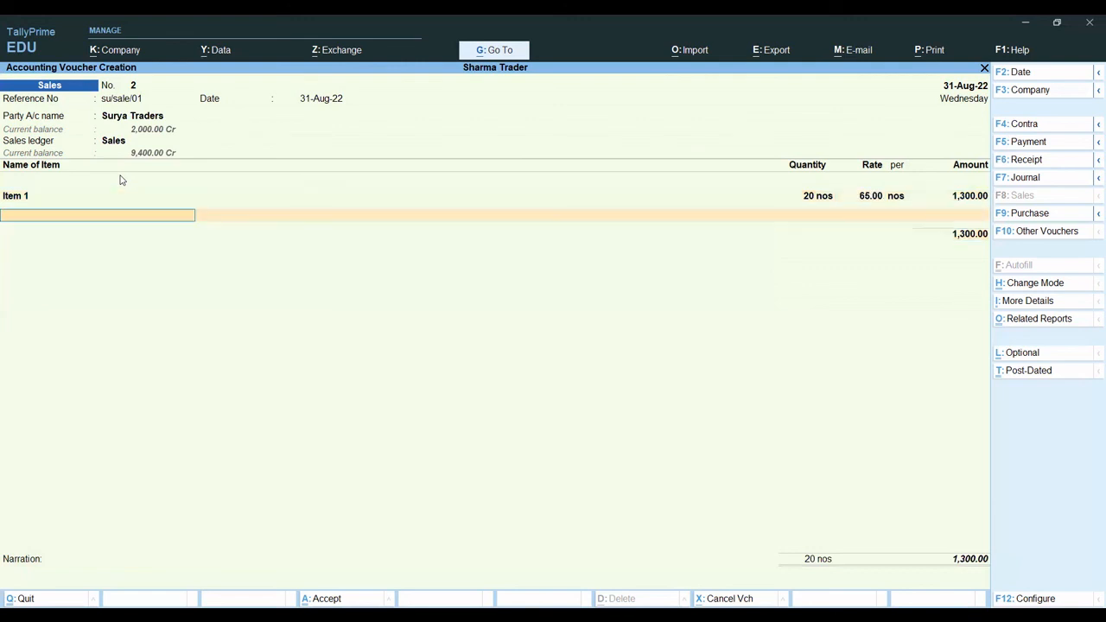
- Add 20 nos of Item 2 at a rate of 85 and end the item list to reach Surya Traders' bill-wise details
type("It")
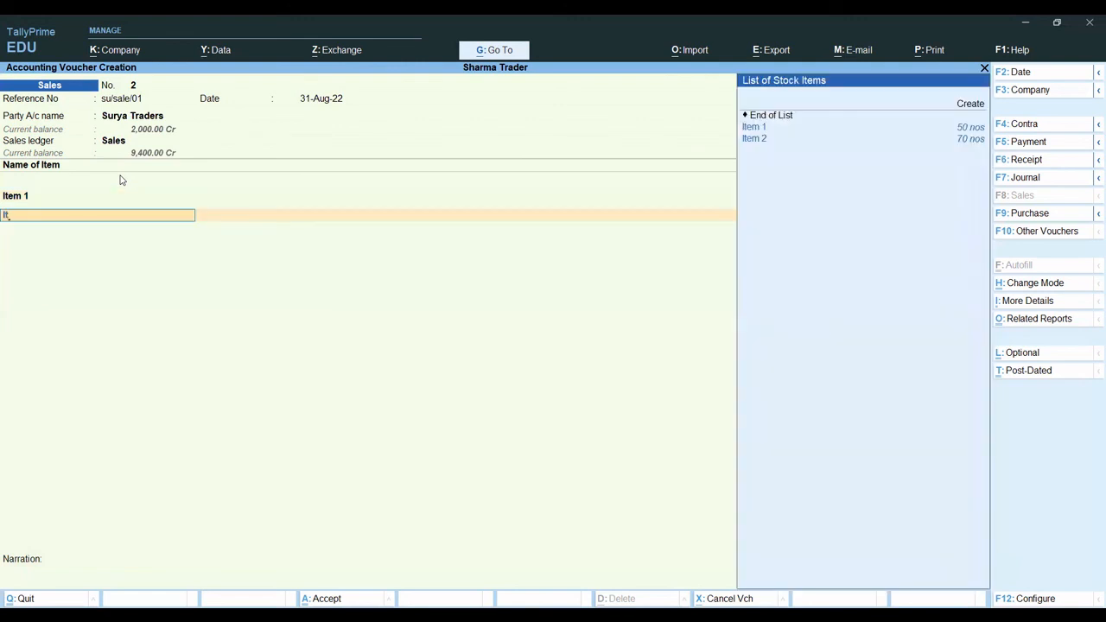
key("Down")
key("Return")
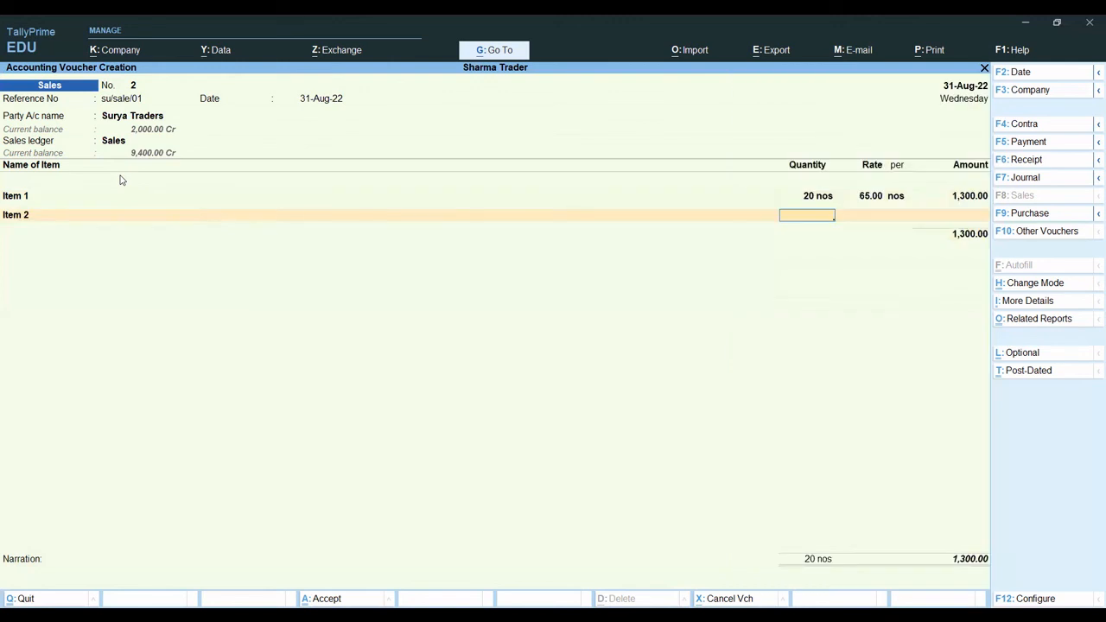
type("20")
key("Return")
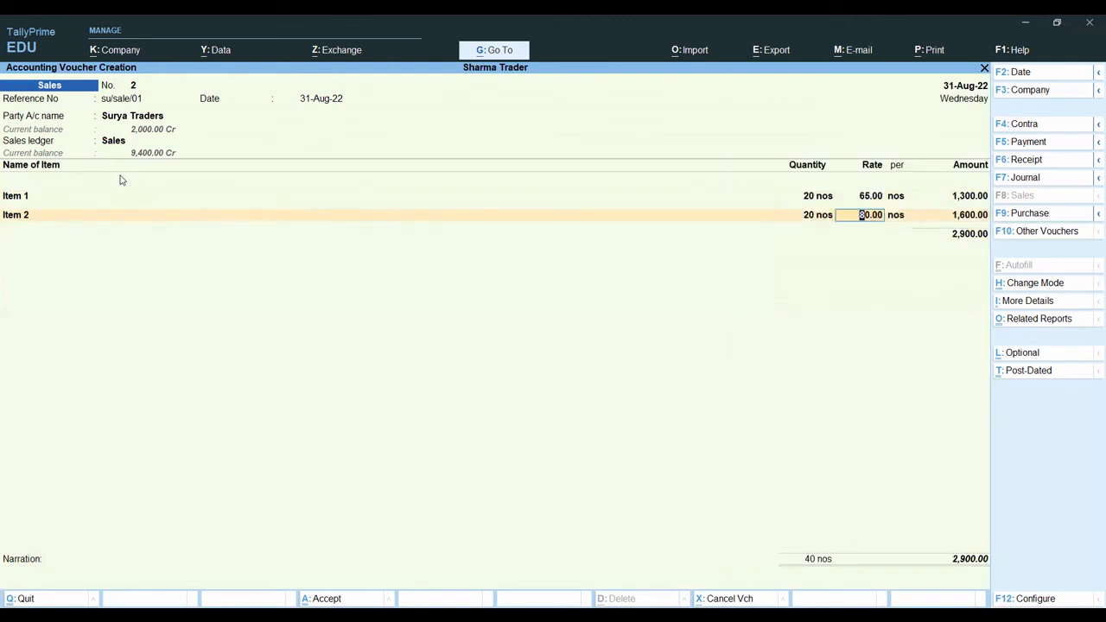
type("85")
key("Return")
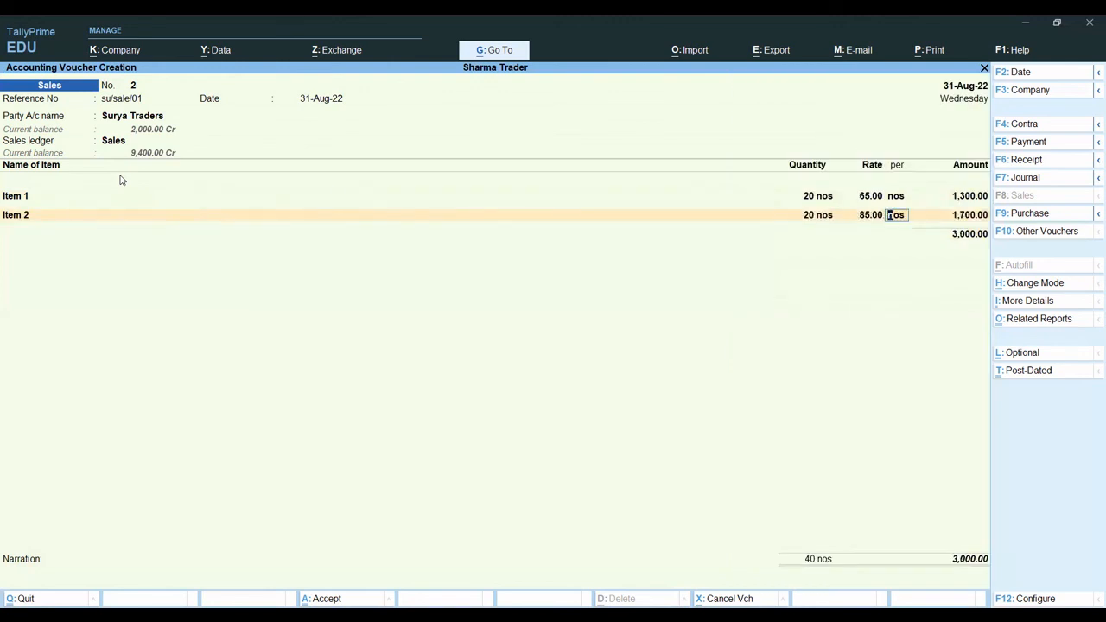
key("Return")
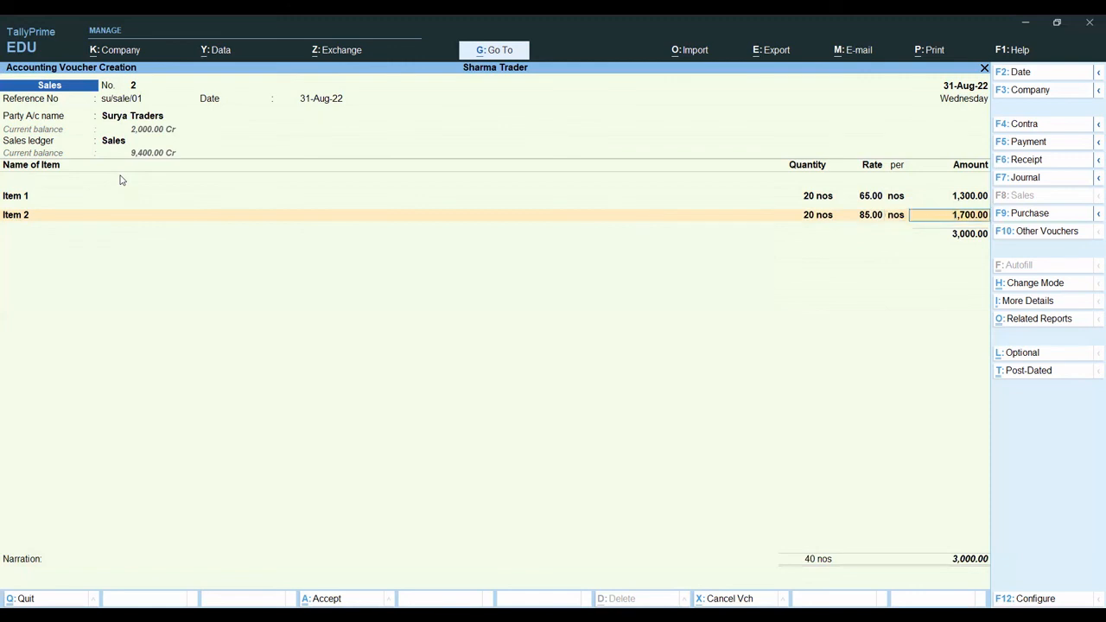
key("Return")
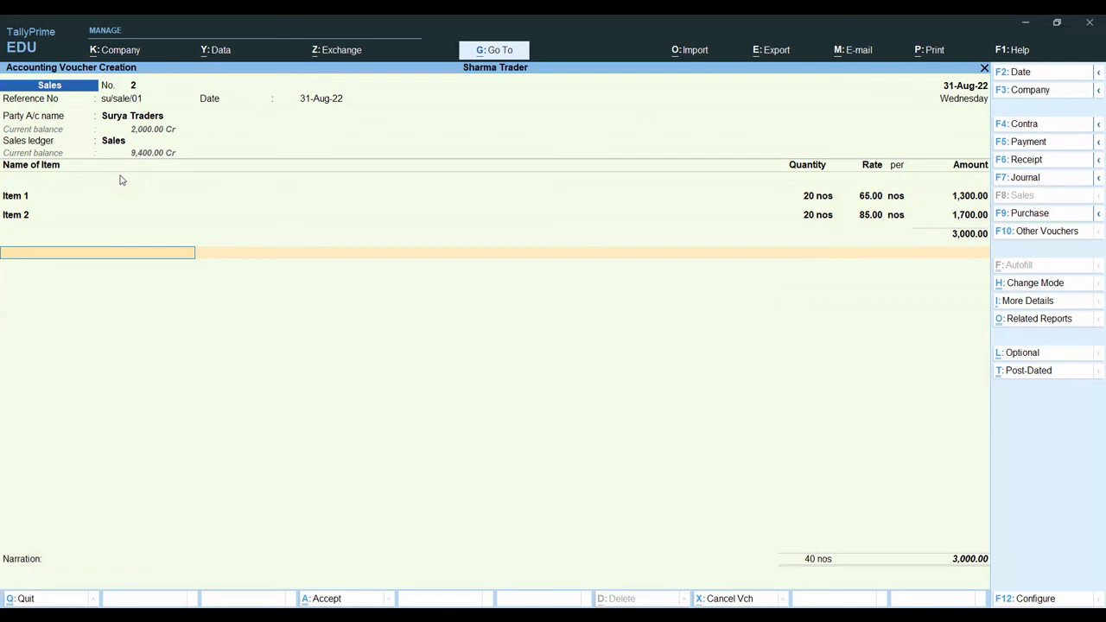
key("Return")
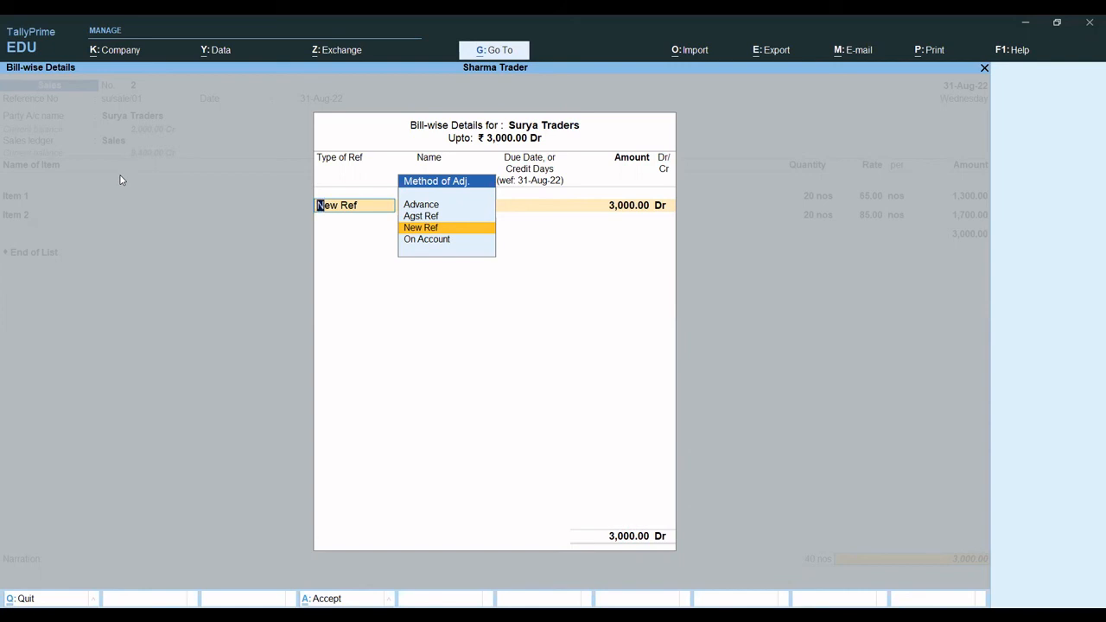
- Adjust 2,000 Dr of Surya Traders' sale against the pending advance bill Su/01 using the Agst Ref method
key("Return")
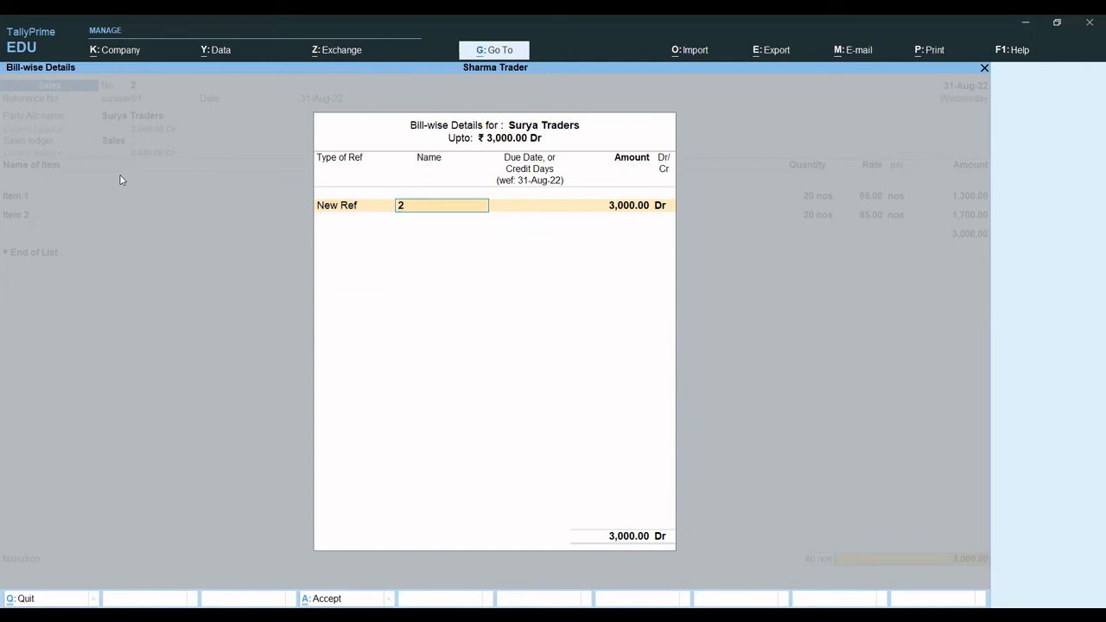
key("BackSpace")
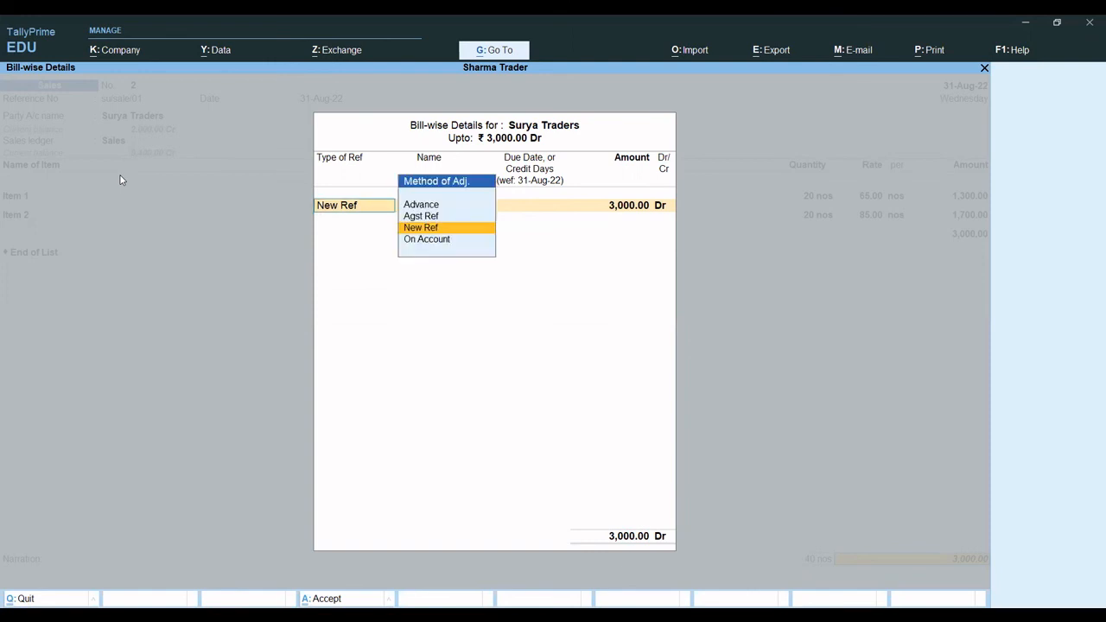
key("Up")
key("Return")
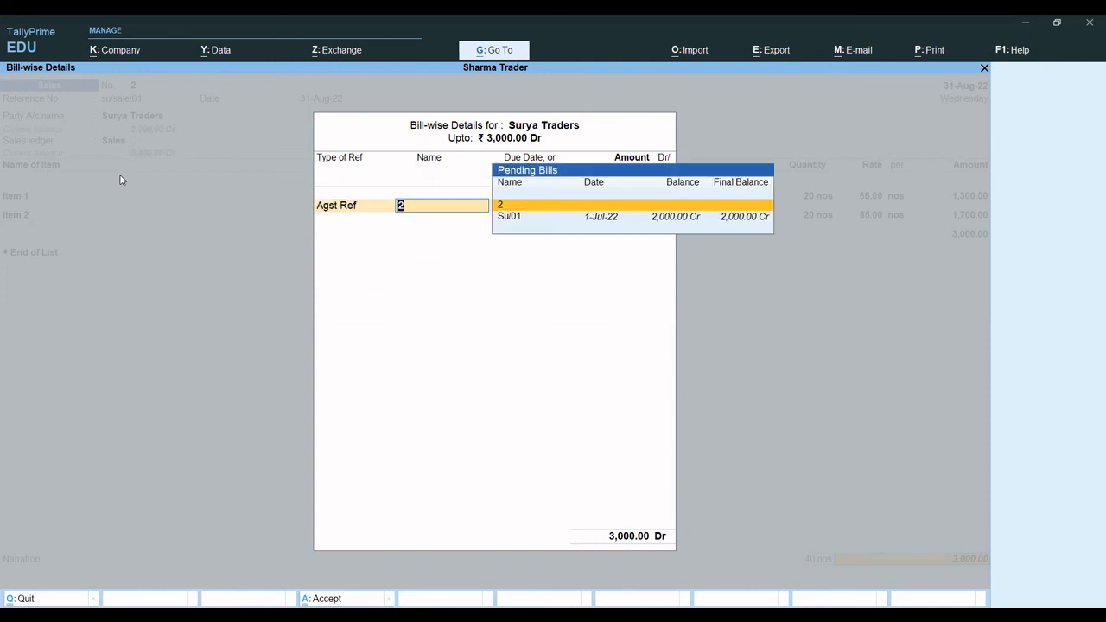
key("Down")
key("Return")
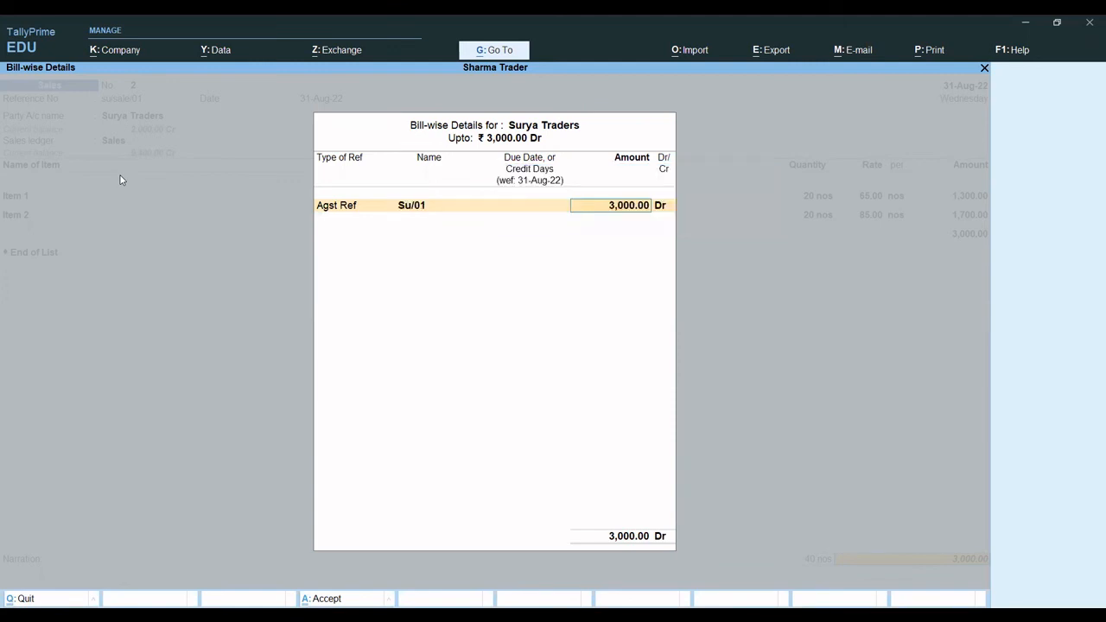
type("2,00")
type("0")
key("Return")
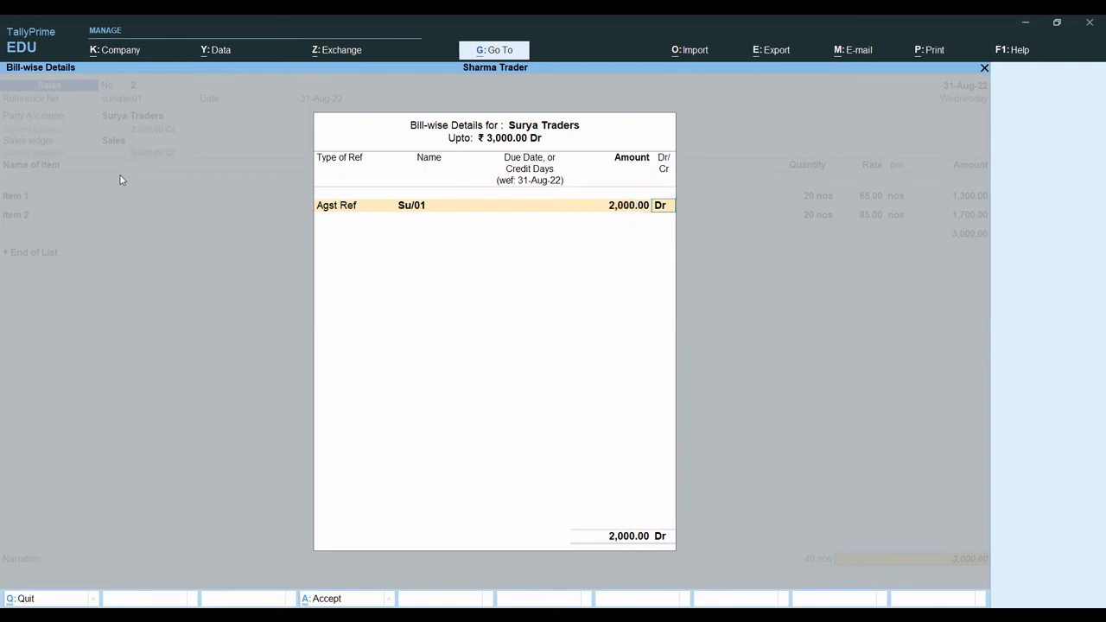
key("Return")
key("Return")
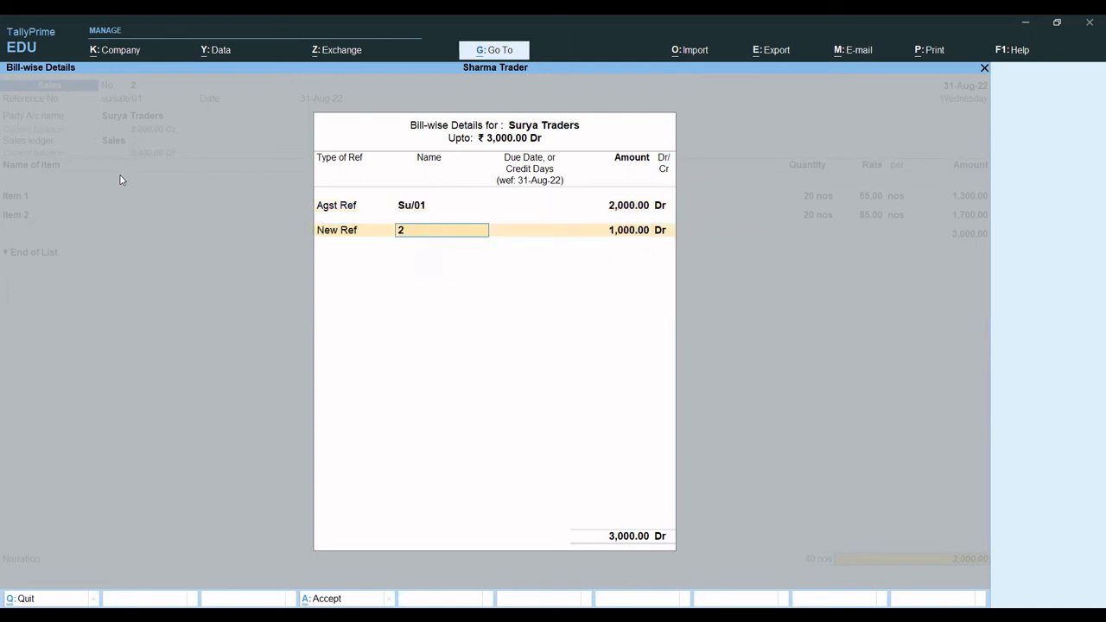
- Allocate the remaining 1,000 Dr to a New Ref named Su/sale/01 and save the sales voucher without a narration
type("Su/sale/01")
key("Return")
key("Return")
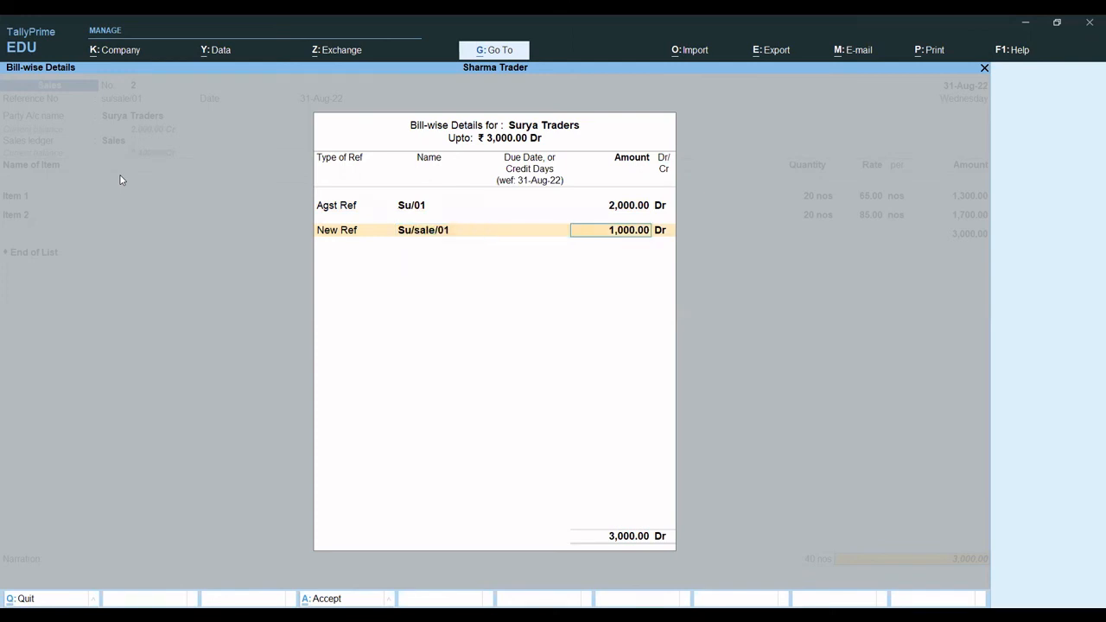
key("Return")
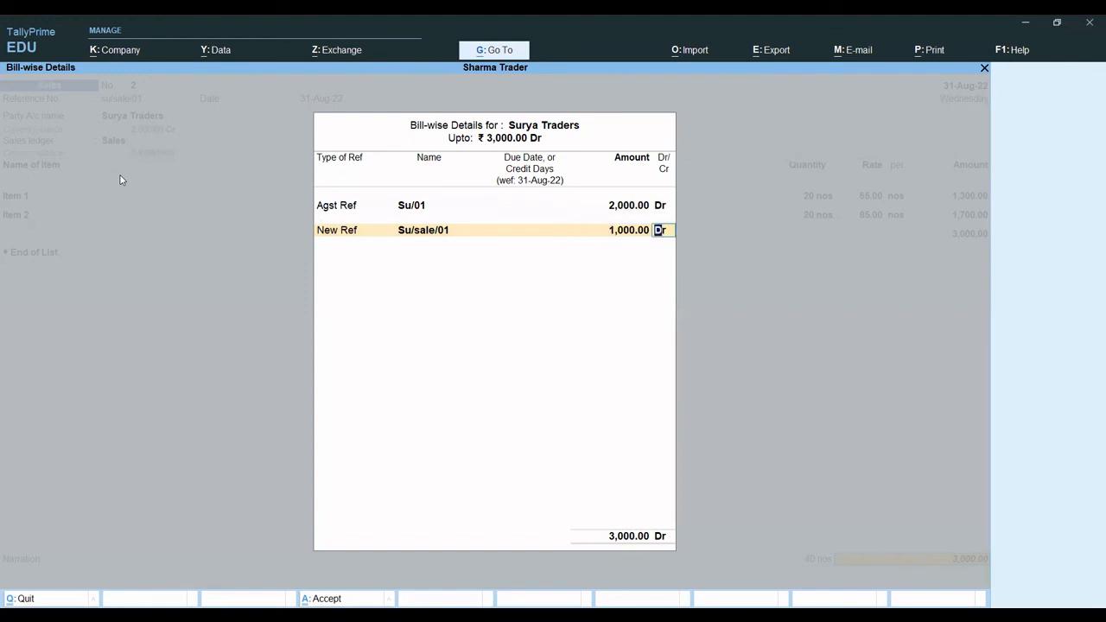
key("Return")
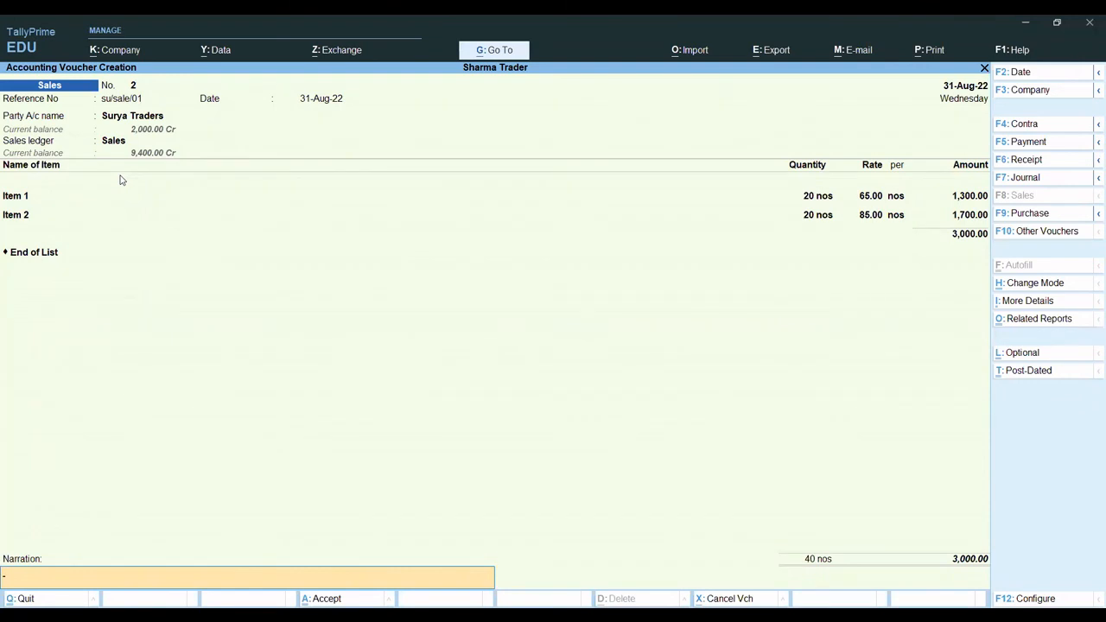
key("Return")
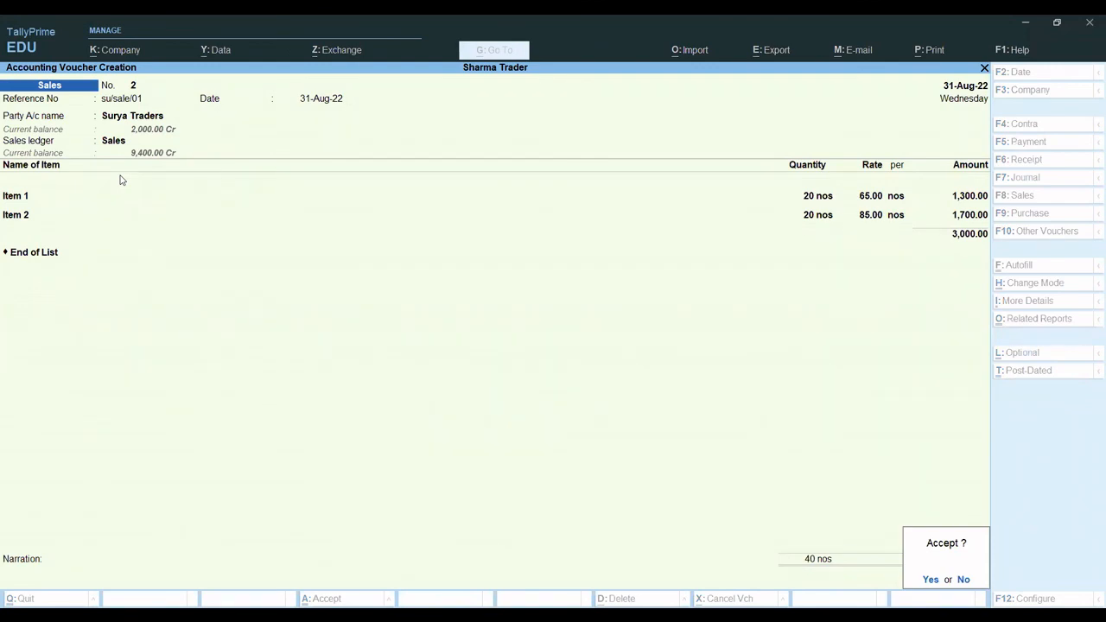
key("y")
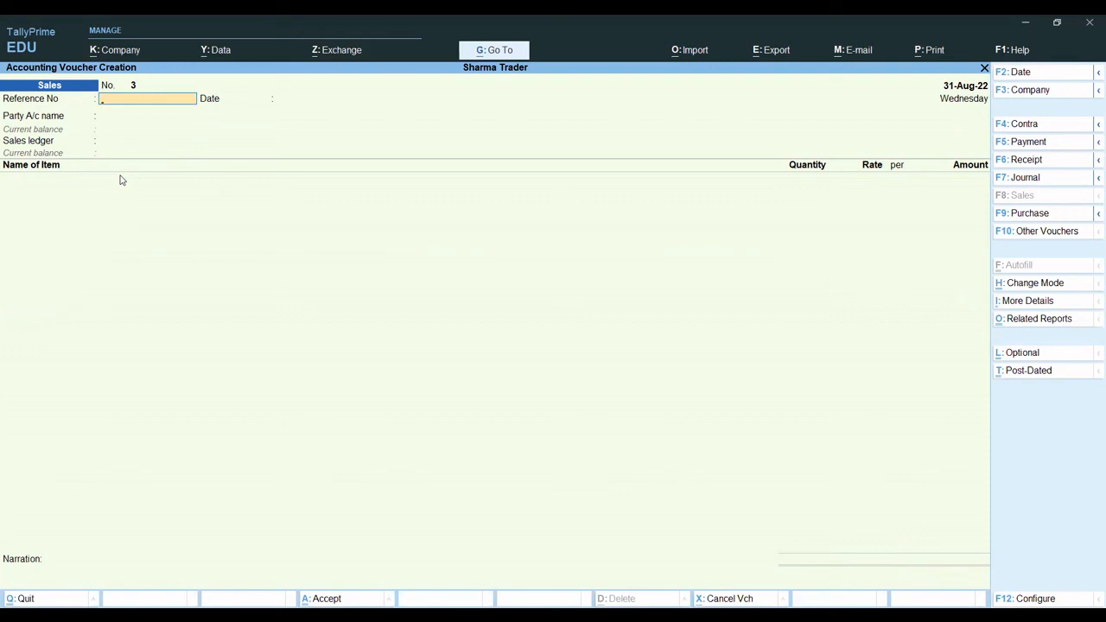
- Leave voucher entry and go to the outstandings reports among the statements of accounts
key("Escape")
key("d")
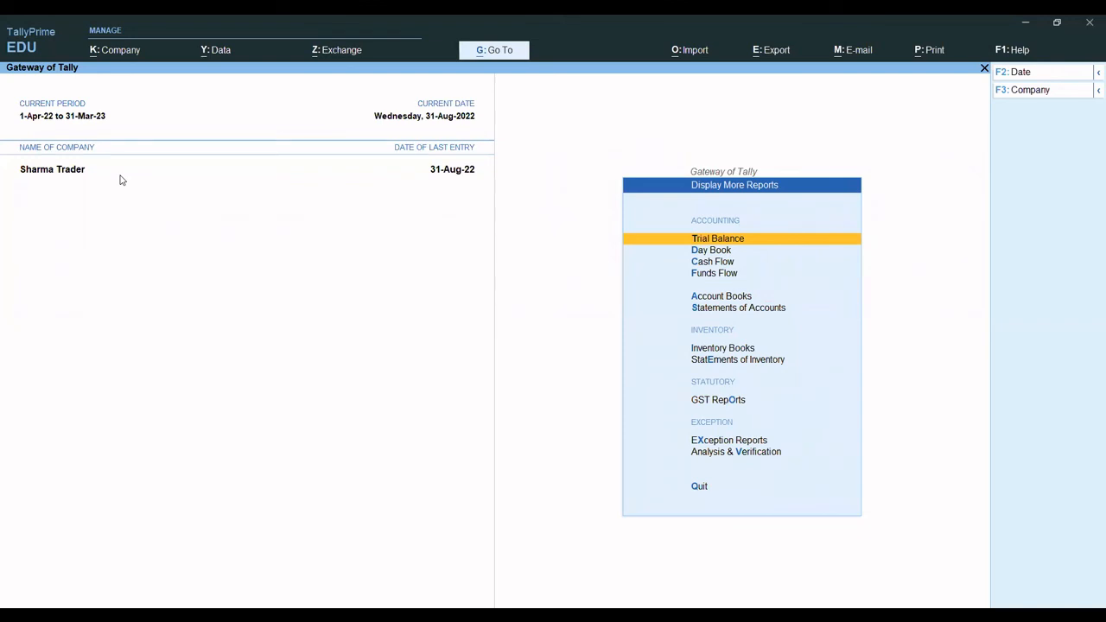
key("Down")
key("Down")
key("Down")
key("Down")
key("Down")
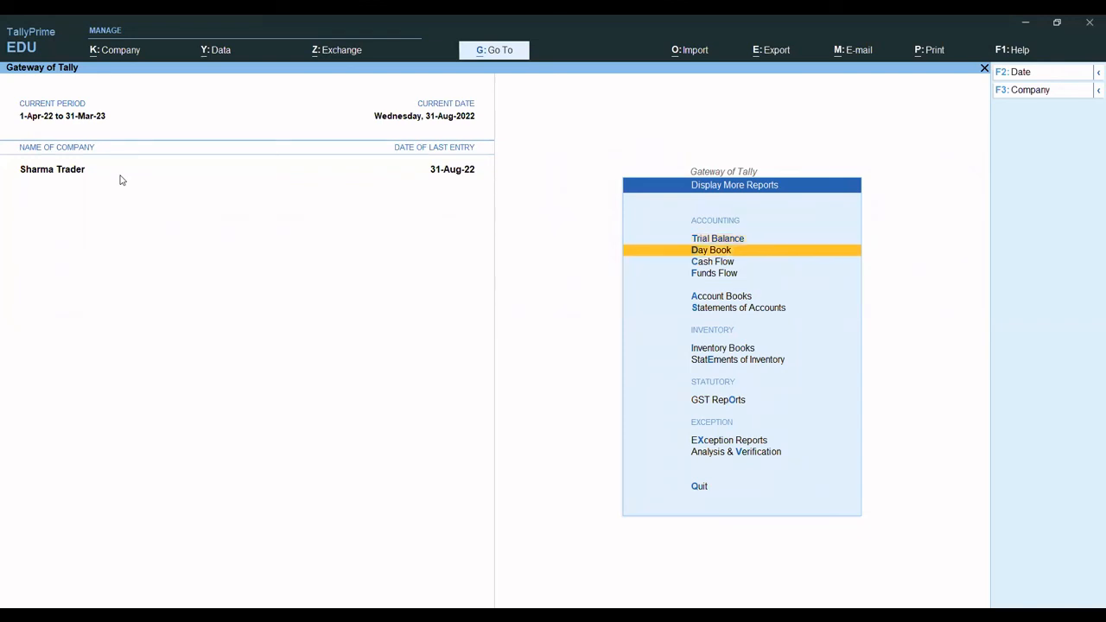
key("Return")
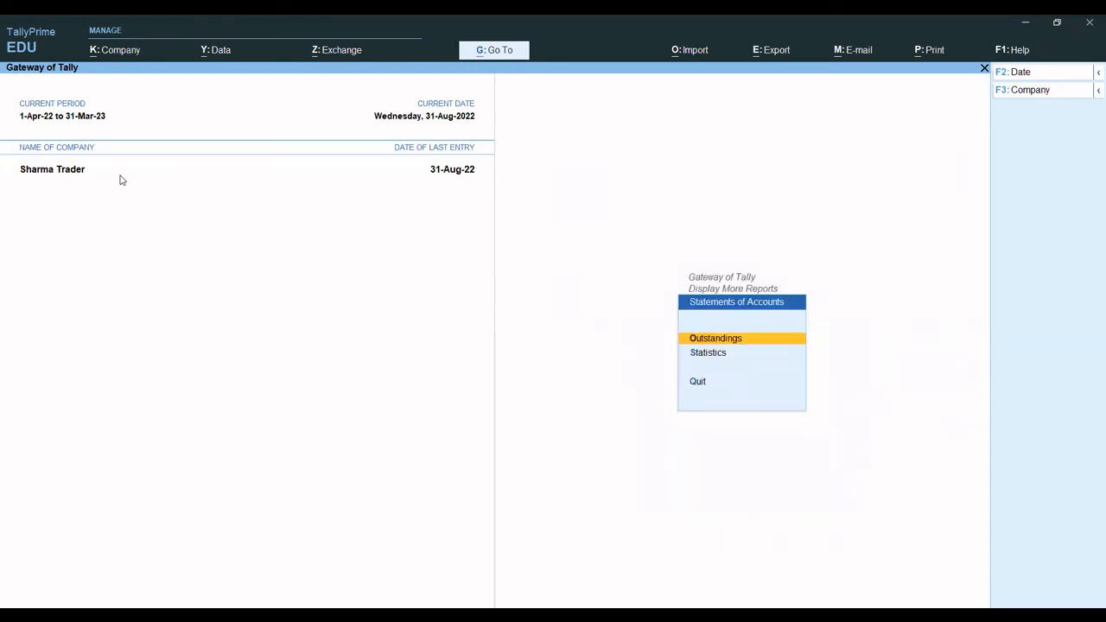
key("Return")
- Review Surya Traders' ledger outstandings with the bill's voucher and item details expanded, and close the report
key("Down")
key("Down")
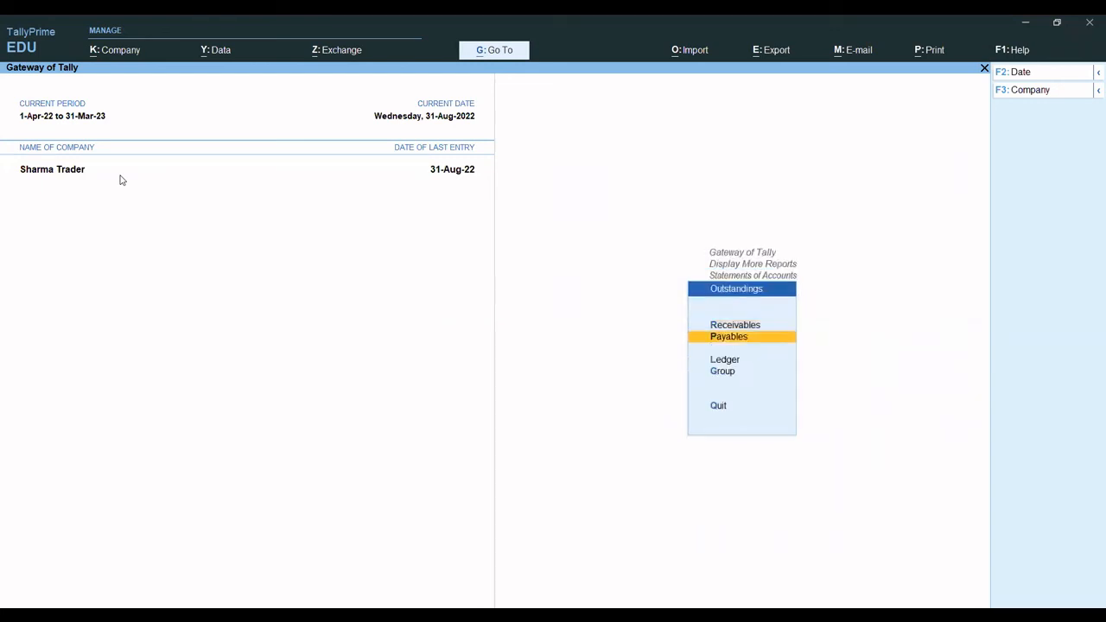
key("Return")
key("Down")
key("Down")
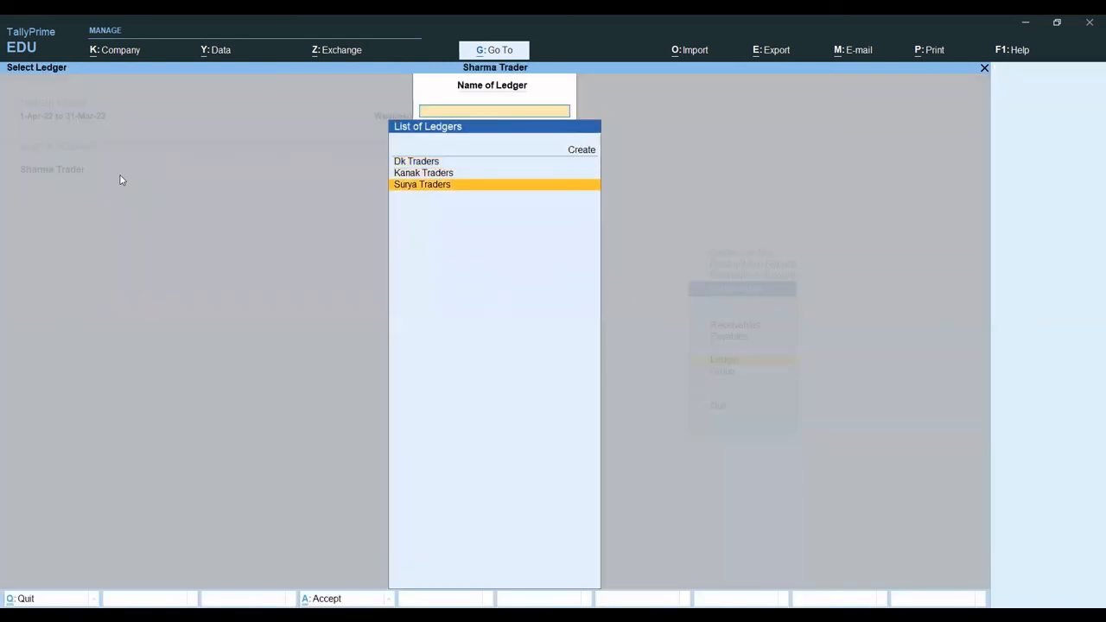
key("Return")
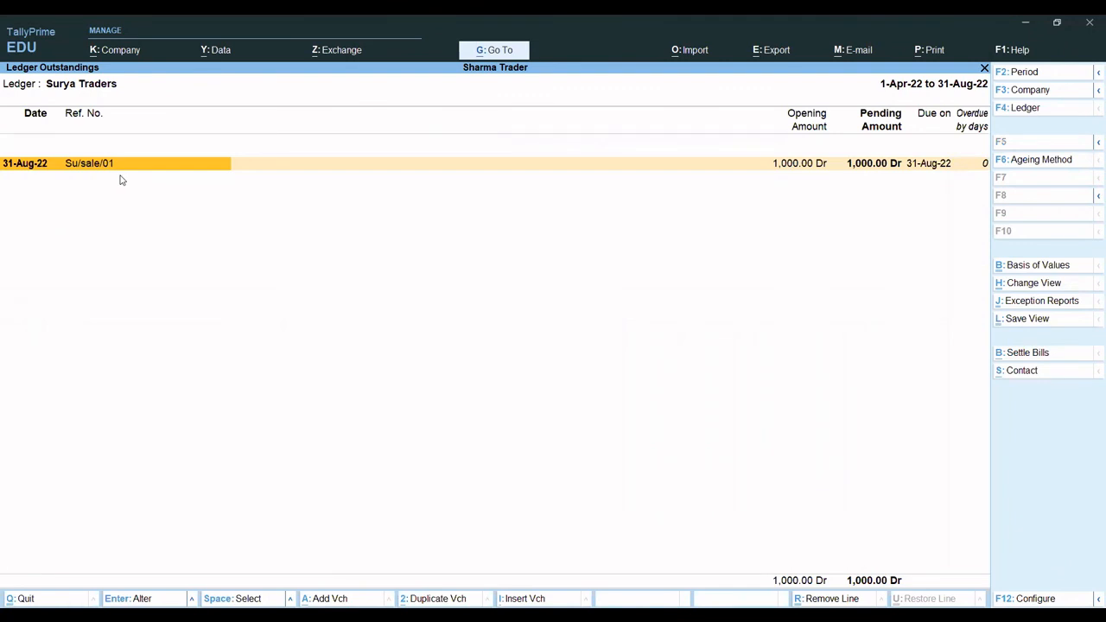
key("alt+F1")
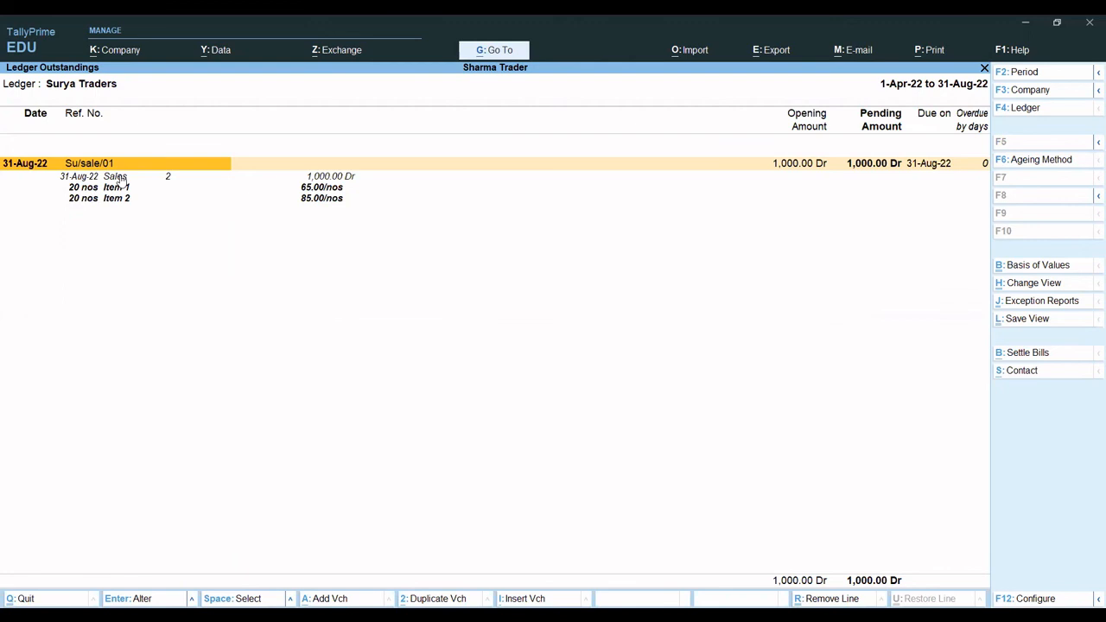
key("Escape")
key("Escape")
key("Escape")
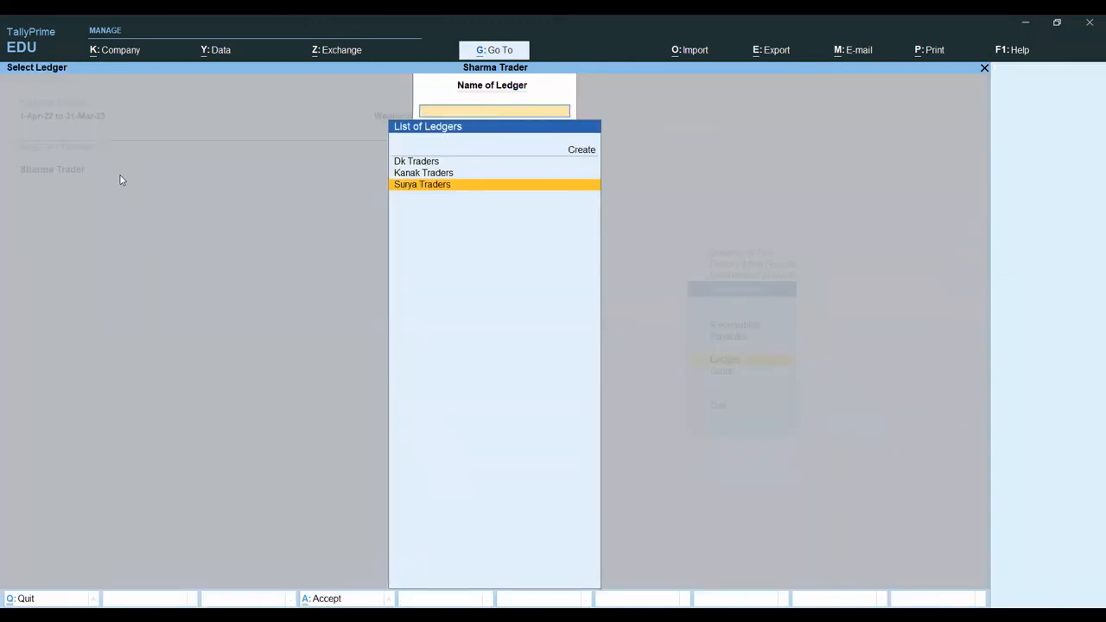